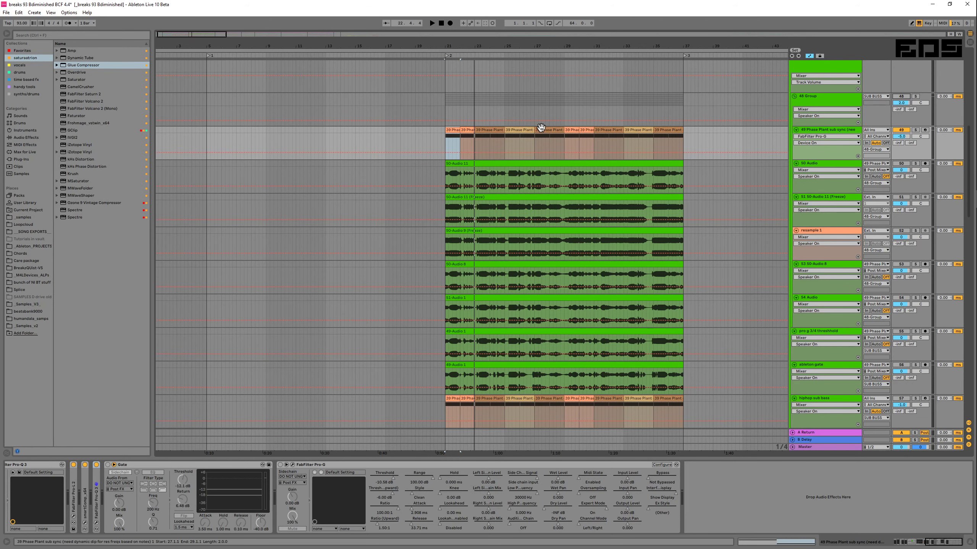
Step: Play the arrangement from bar 21, where the sub bass clips begin
scroll(675, 121, up, 2)
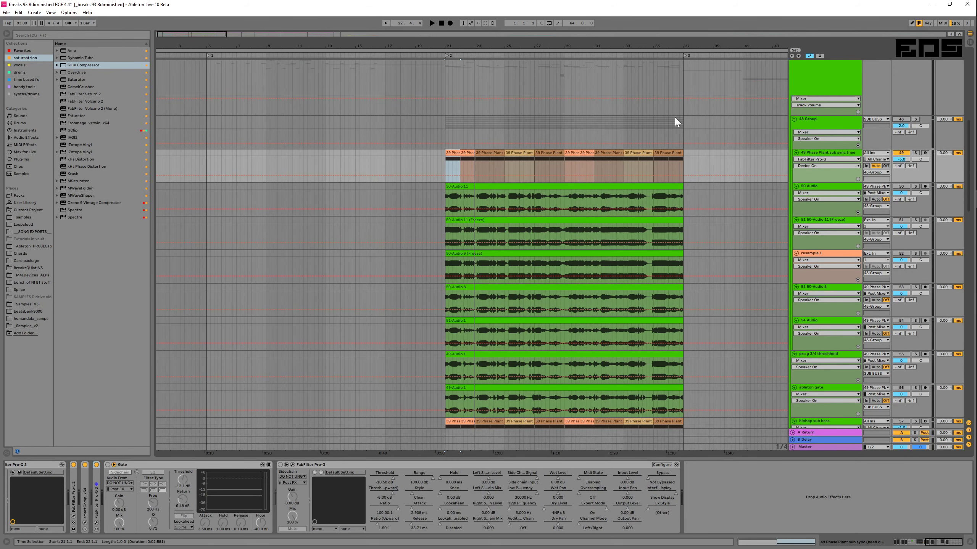
click(445, 134)
key(space)
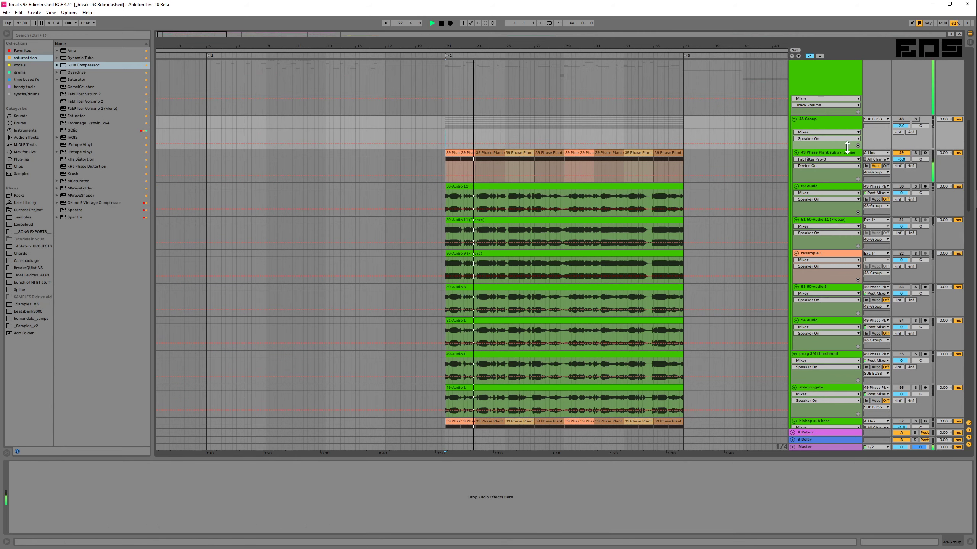
Step: Open FabFilter Pro-Q 3 on the DO NOT UNGROUP ME group, load the _EOS_90_WALL_resonancedip preset, and close the plug-in window
scroll(839, 206, down, 3)
scroll(837, 231, down, 9)
click(808, 364)
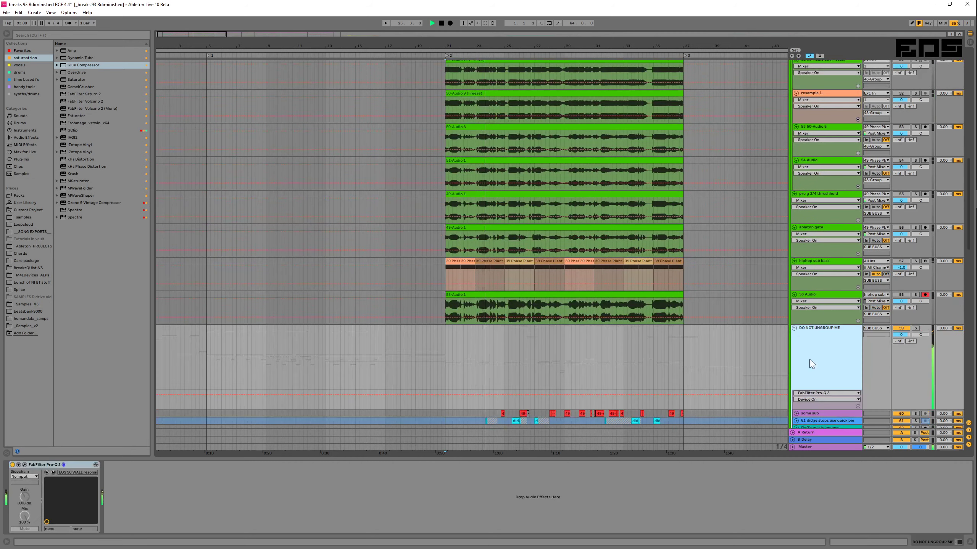
click(25, 465)
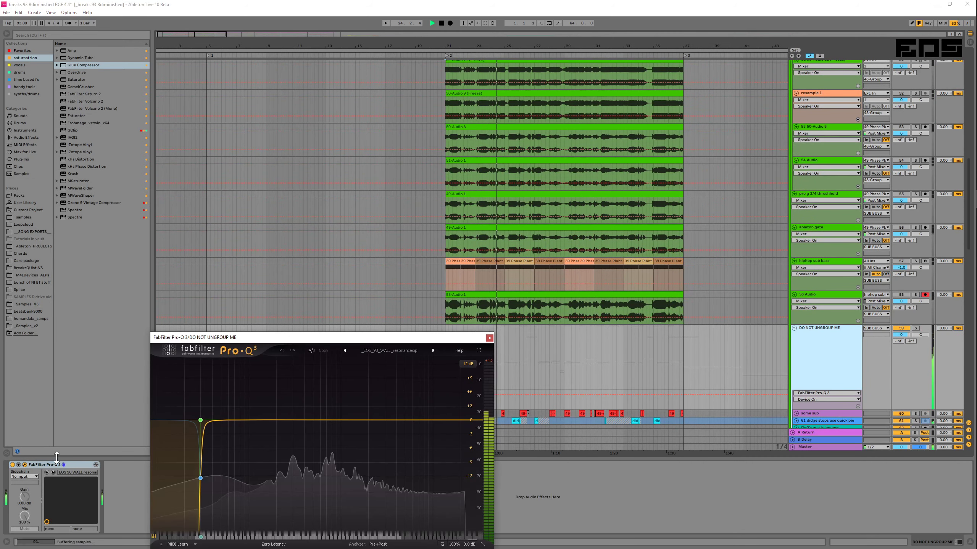
drag(313, 337, 382, 190)
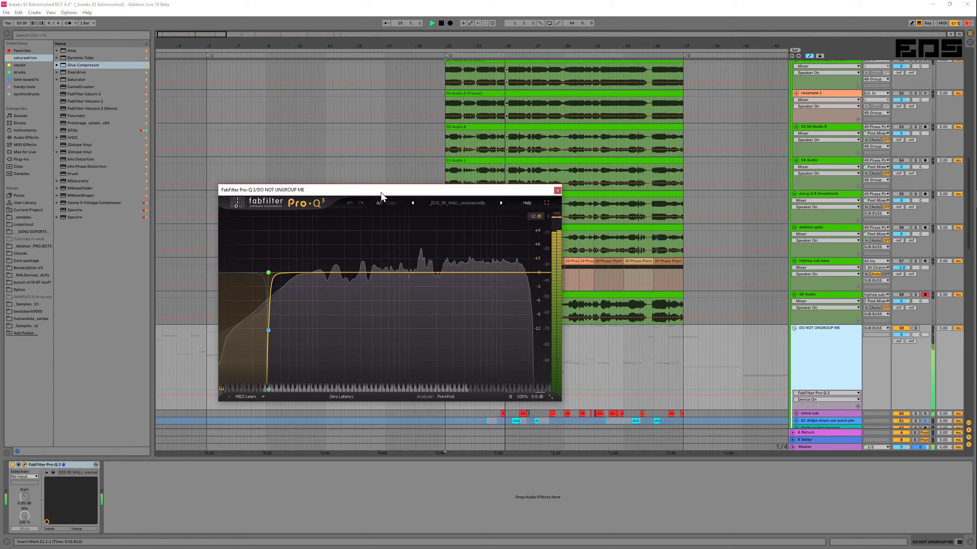
click(452, 204)
click(461, 245)
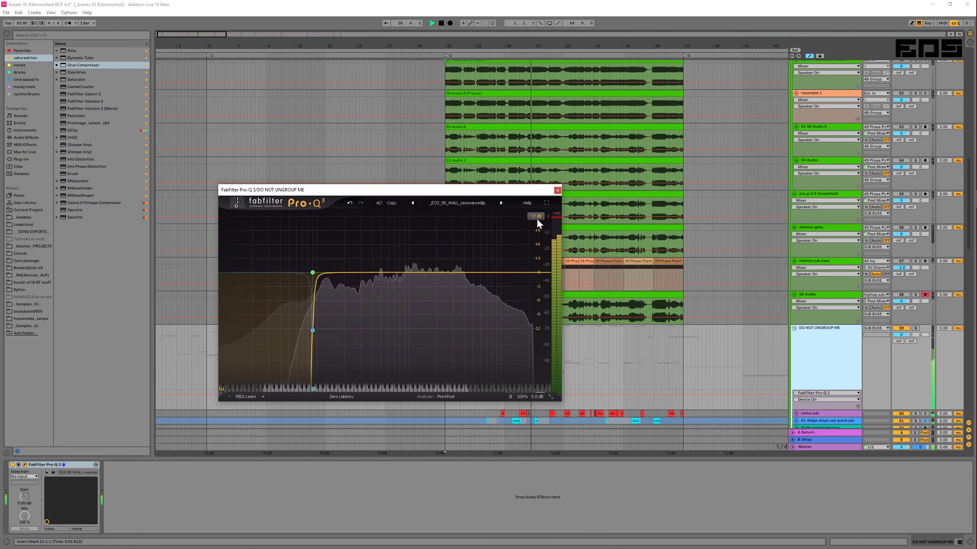
click(557, 190)
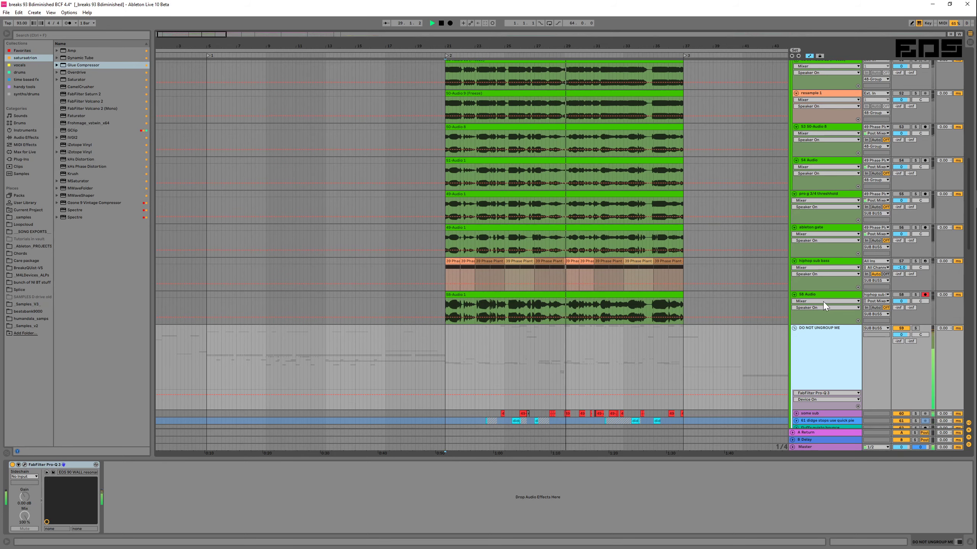
Step: Stop playback and replay from the first clip on the 49 Phase Plant sub sync track
scroll(823, 302, up, 2)
key(space)
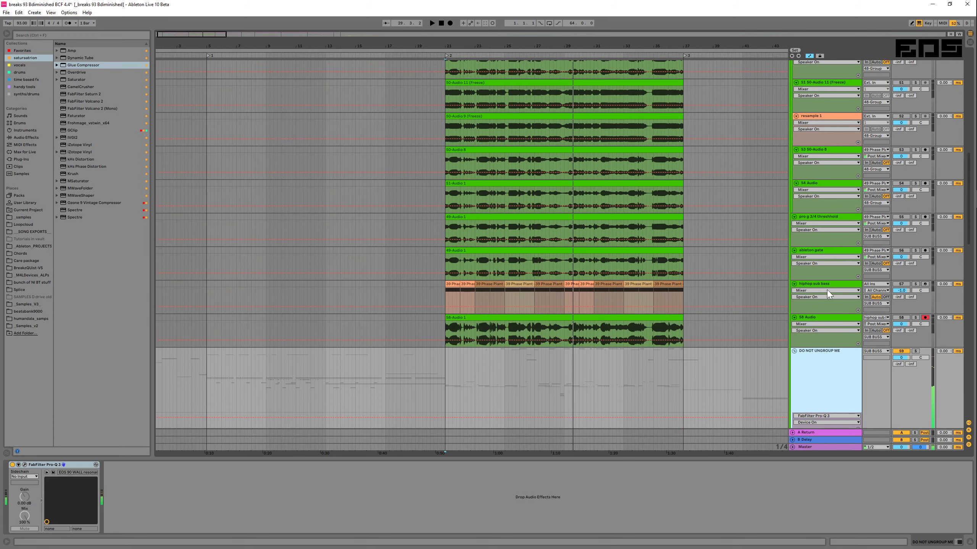
scroll(827, 292, up, 3)
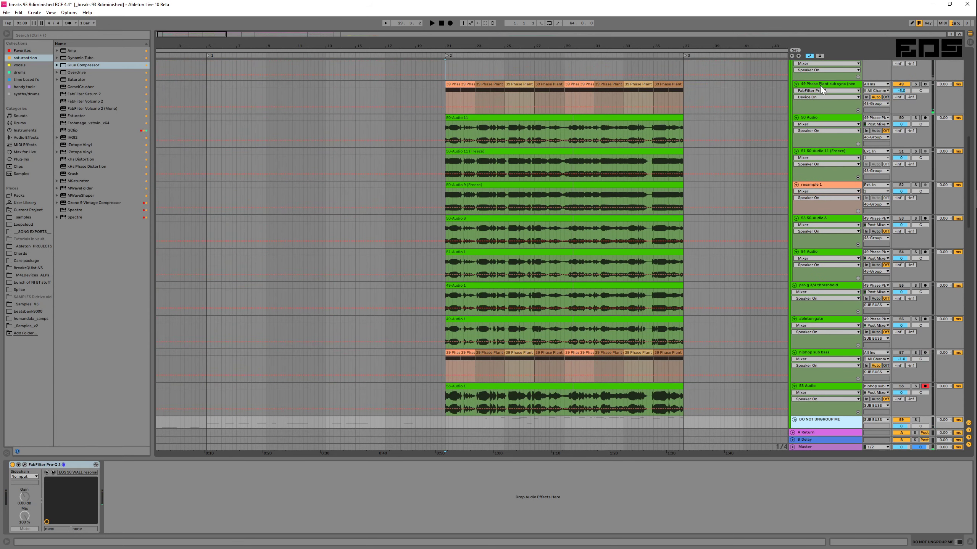
scroll(821, 89, up, 4)
click(817, 157)
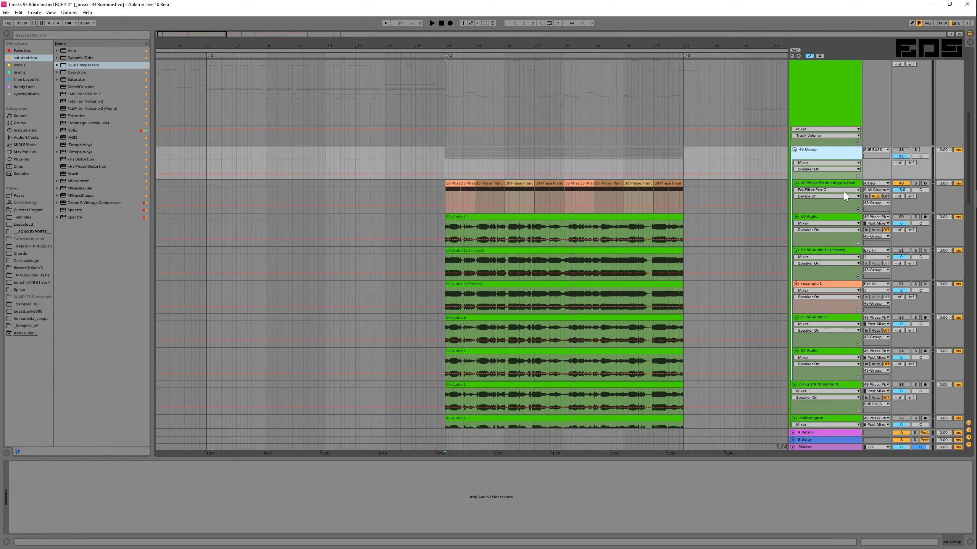
click(452, 184)
key(space)
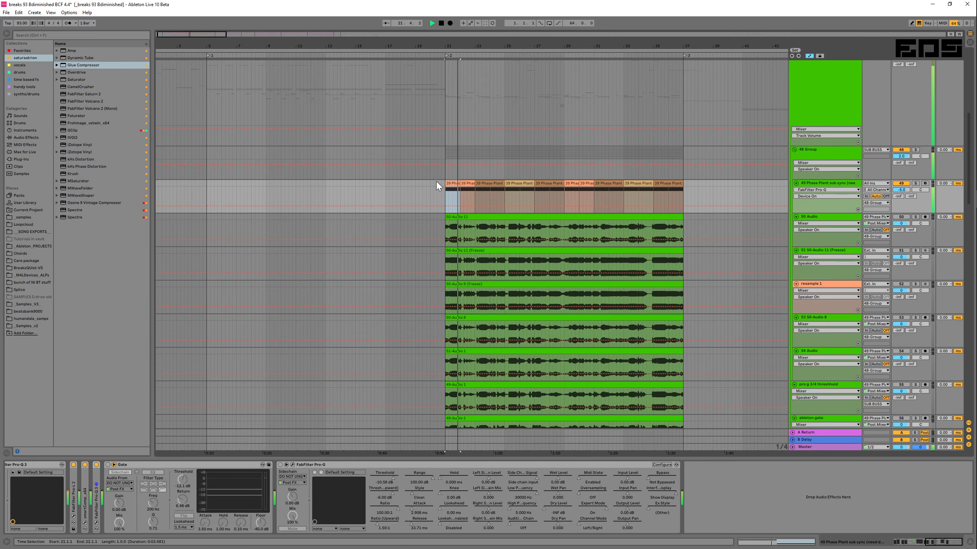
Step: Open the first Phase Plant clip and show its MIDI Ctrl Pitch Bend envelope
double_click(454, 184)
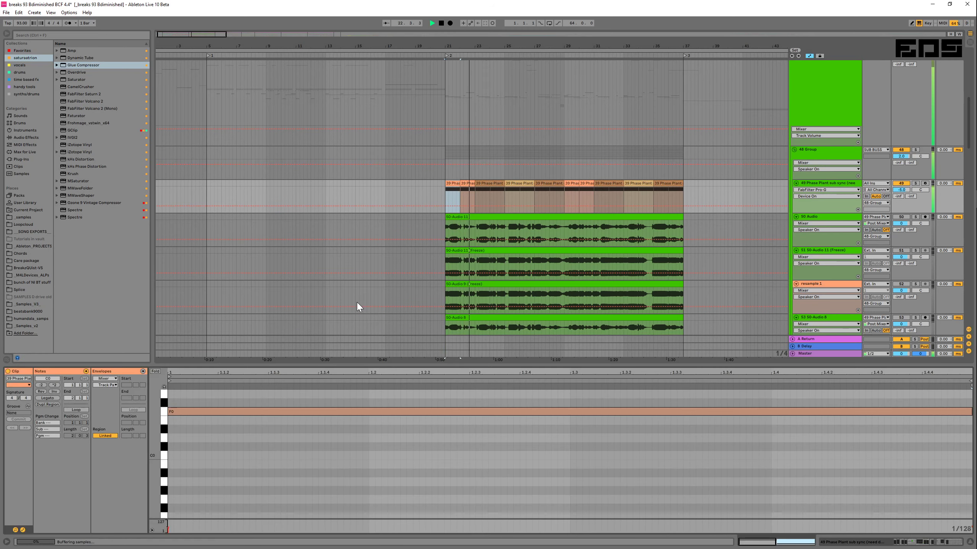
click(142, 372)
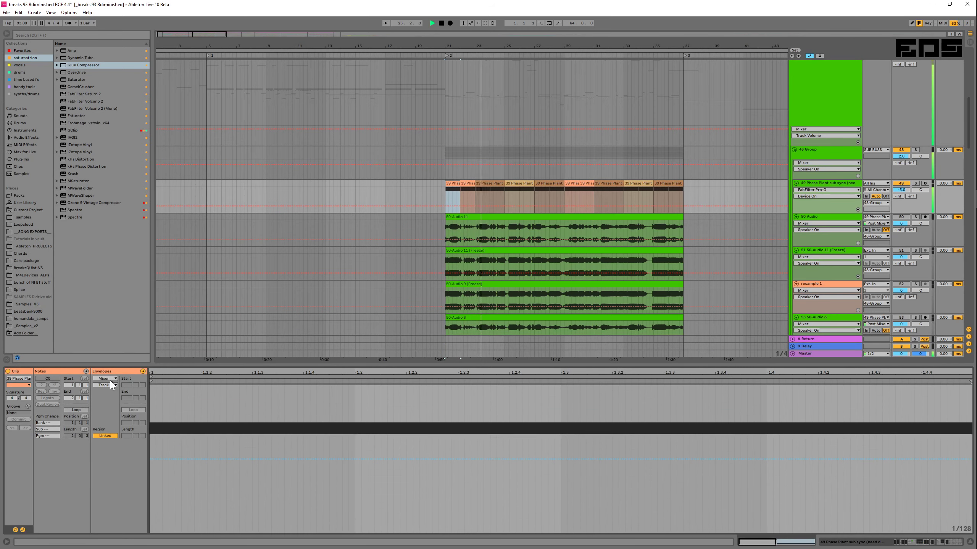
click(105, 379)
click(124, 390)
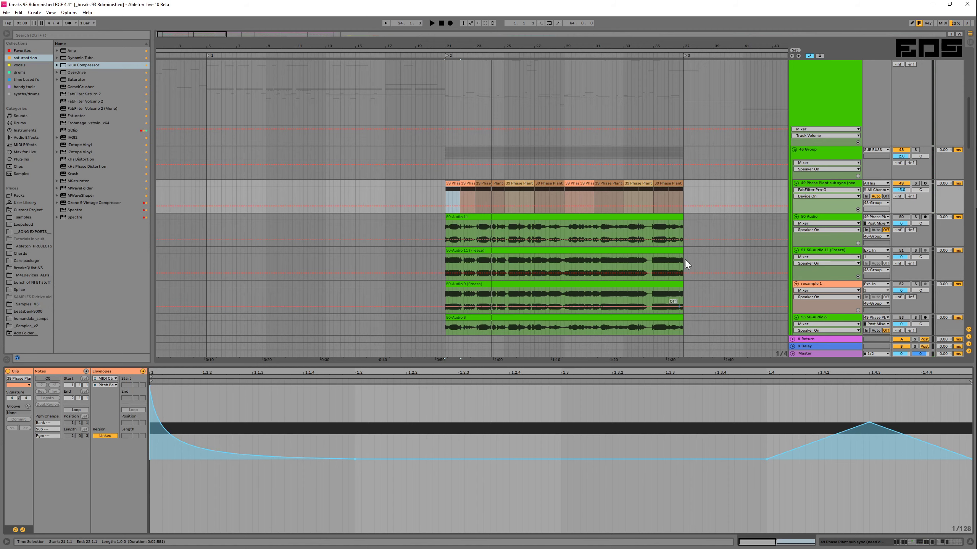
Step: Audition the 50-Audio 11 clip, deactivate the 50 Audio track, and stop playback
scroll(451, 172, down, 2)
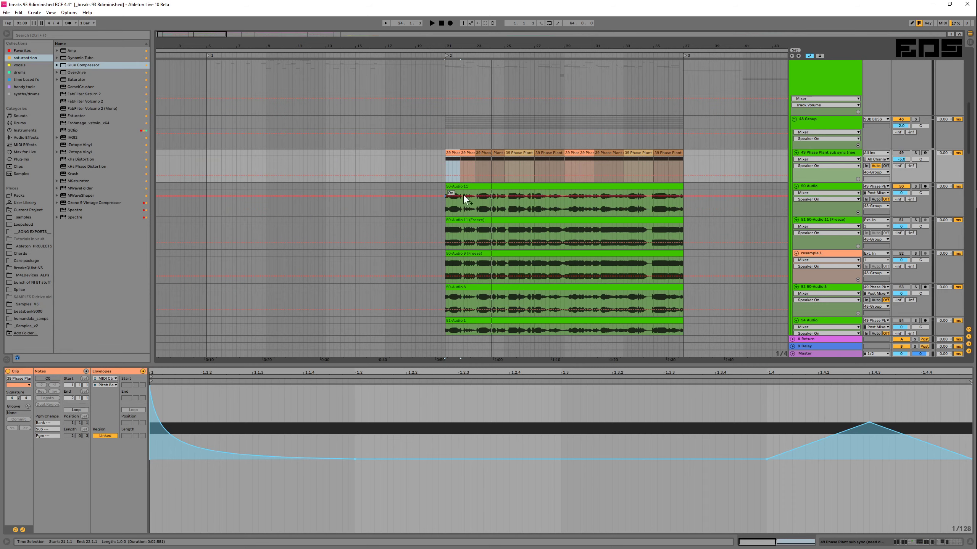
click(482, 187)
key(space)
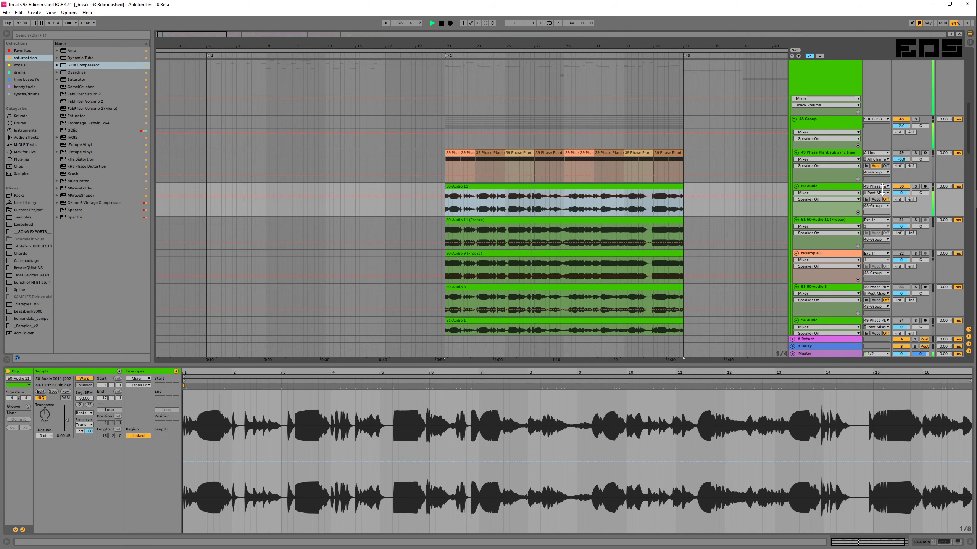
click(904, 188)
key(space)
Step: Select the hiphop sub bass track and show its device chain
scroll(719, 214, down, 10)
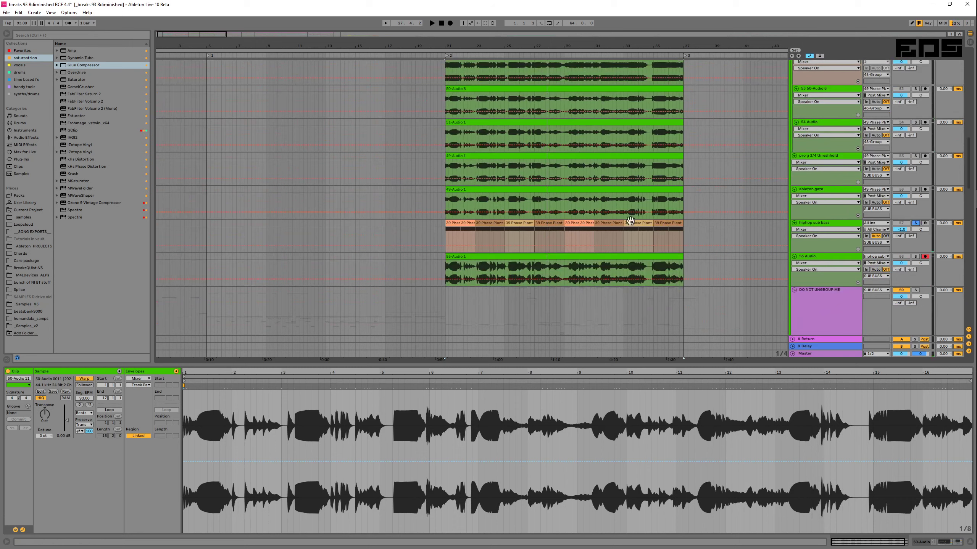
click(824, 222)
click(906, 543)
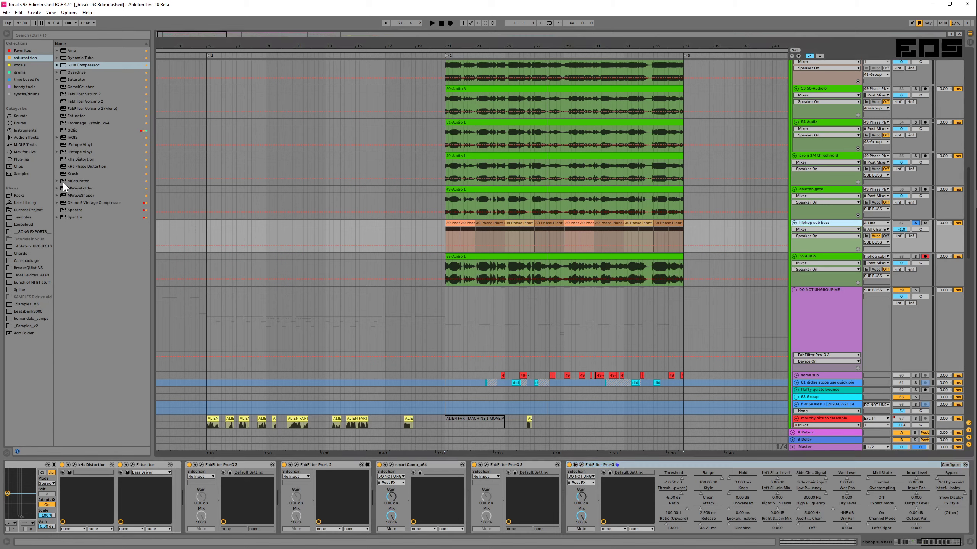
Step: Search the browser for "hip hop sub bass" and show all results
click(42, 35)
text(hi)
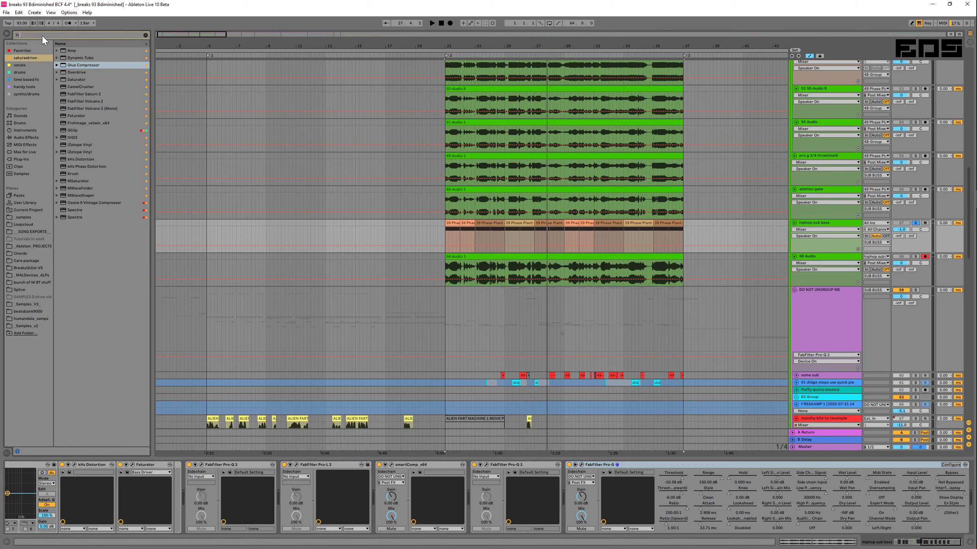
text(p hop sub ba)
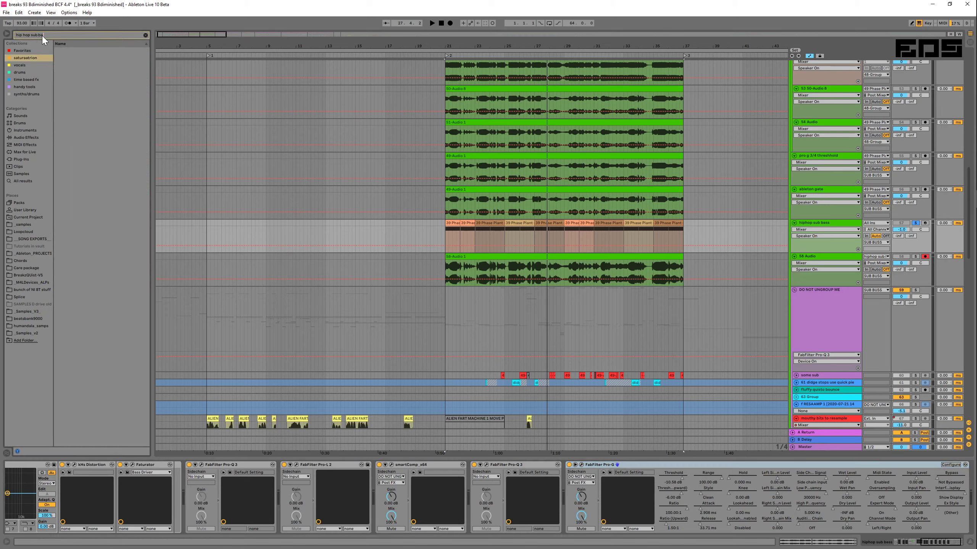
text(ss)
click(24, 184)
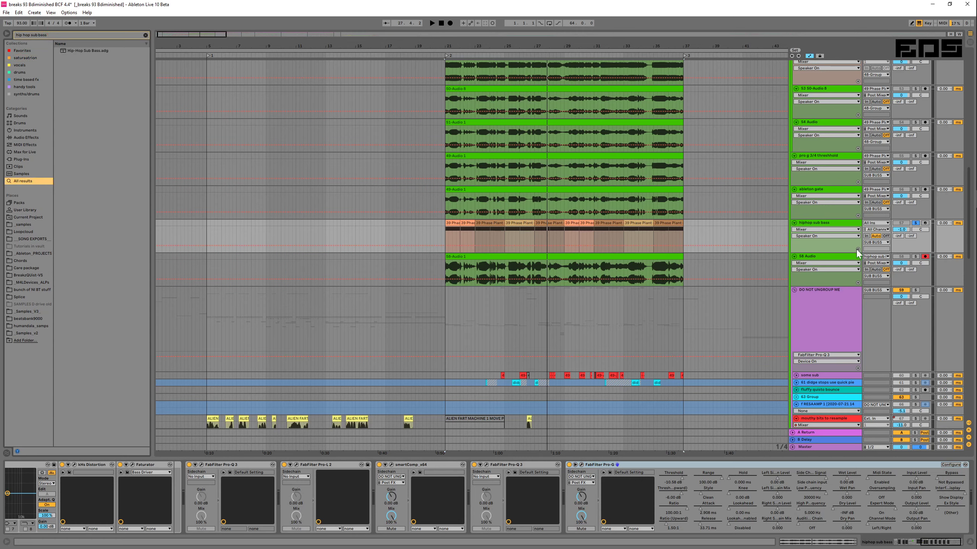
Step: Turn off solo on the hiphop sub bass track, fold the 48 Group, and select hiphop sub bass again
click(915, 224)
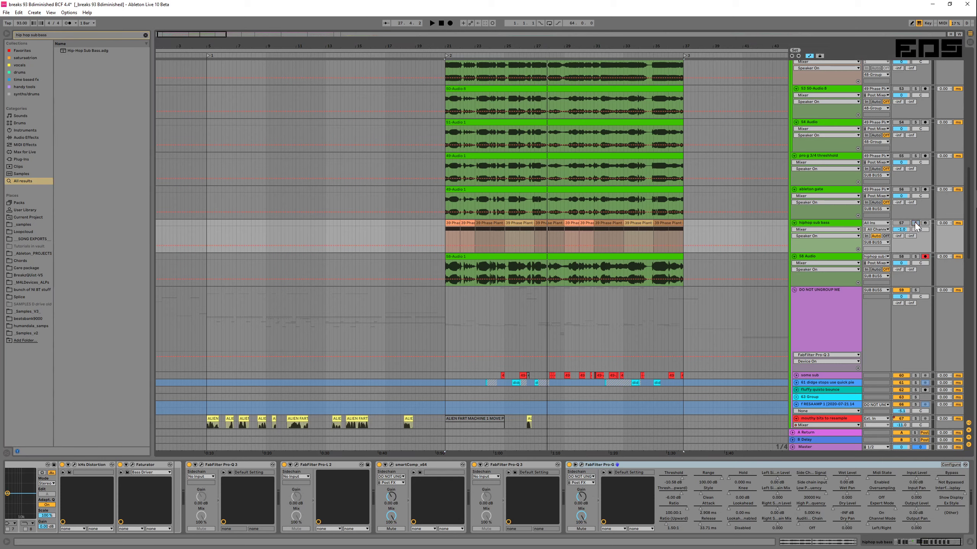
click(823, 246)
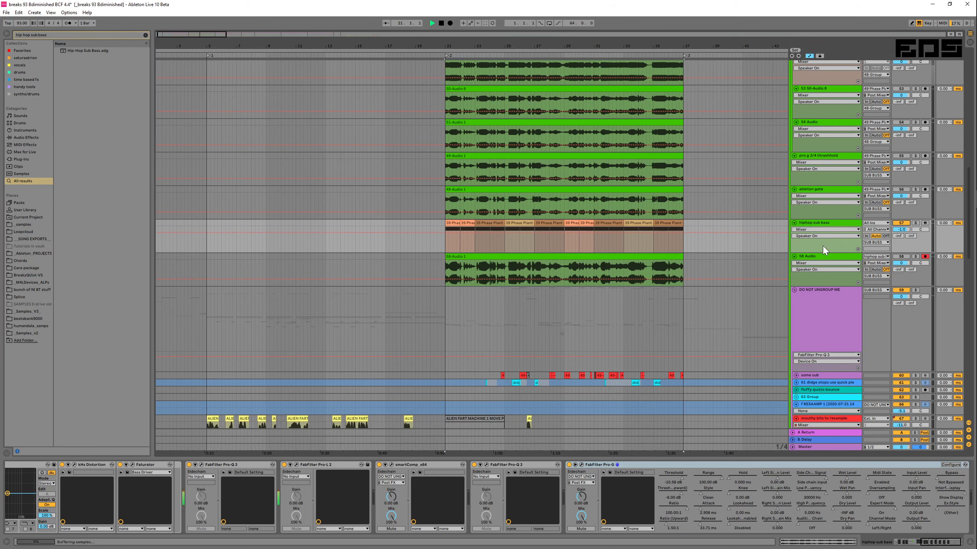
scroll(812, 215, up, 5)
scroll(821, 140, up, 2)
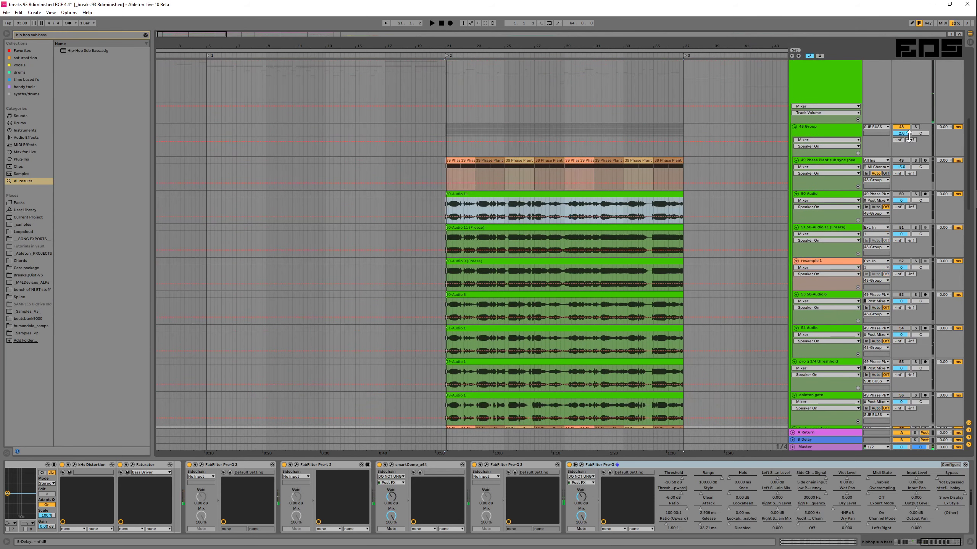
click(794, 127)
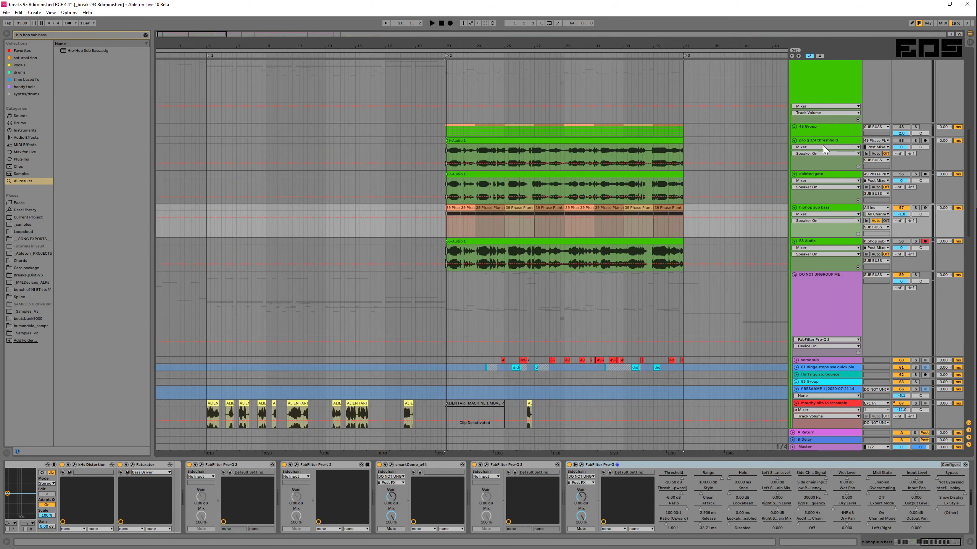
scroll(899, 200, down, 3)
click(815, 162)
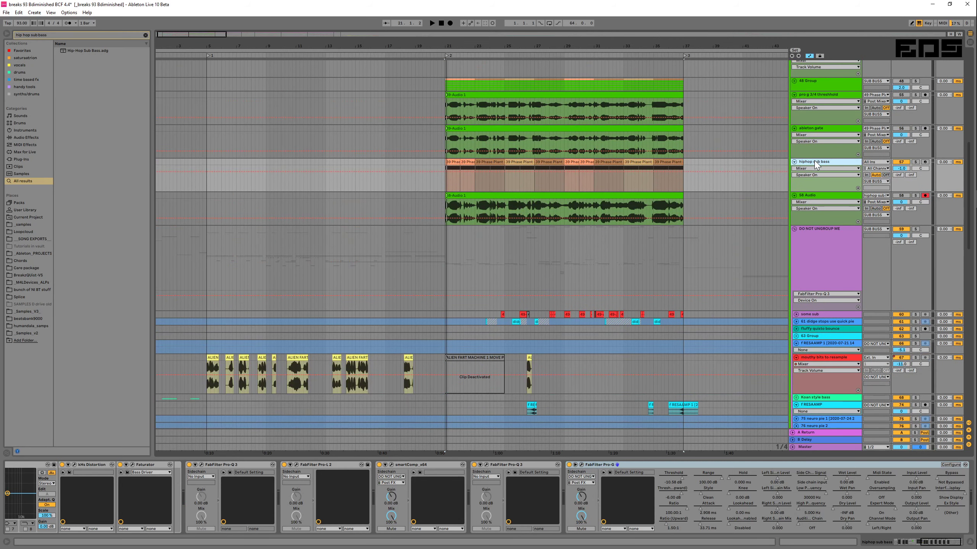
Step: Audition the hiphop sub bass track from its first clip, then stop playback
click(450, 161)
key(space)
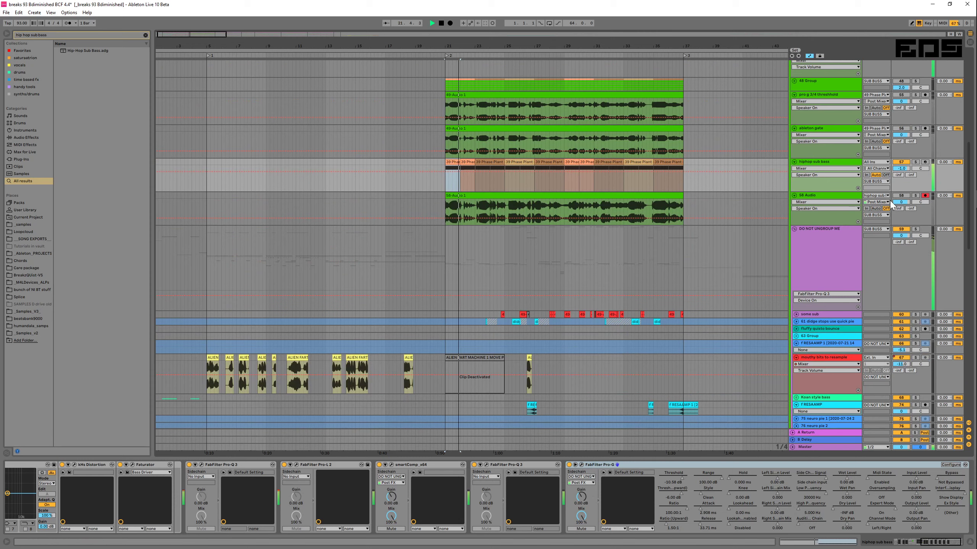
key(space)
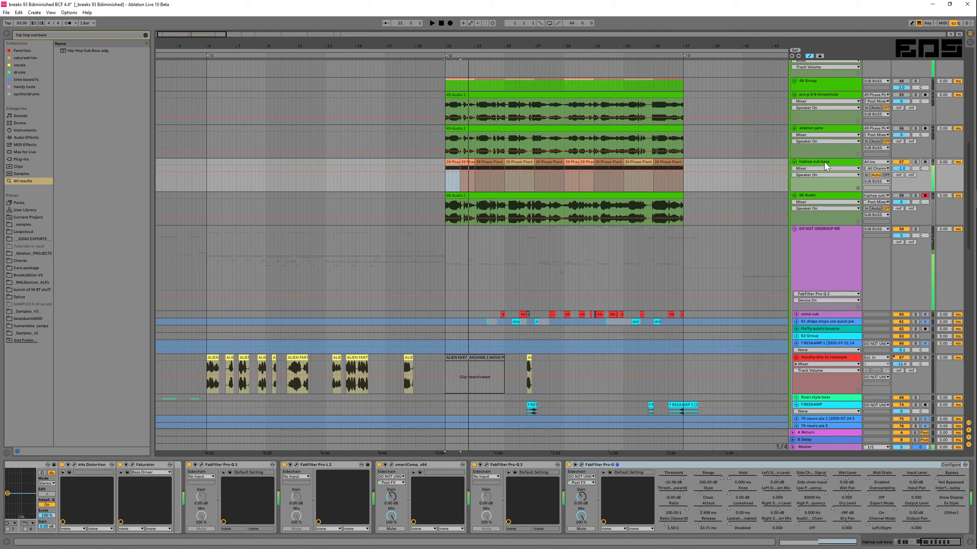
Step: Compare the hiphop sub bass with its FabFilter Pro-G bypassed and switched back on
click(827, 165)
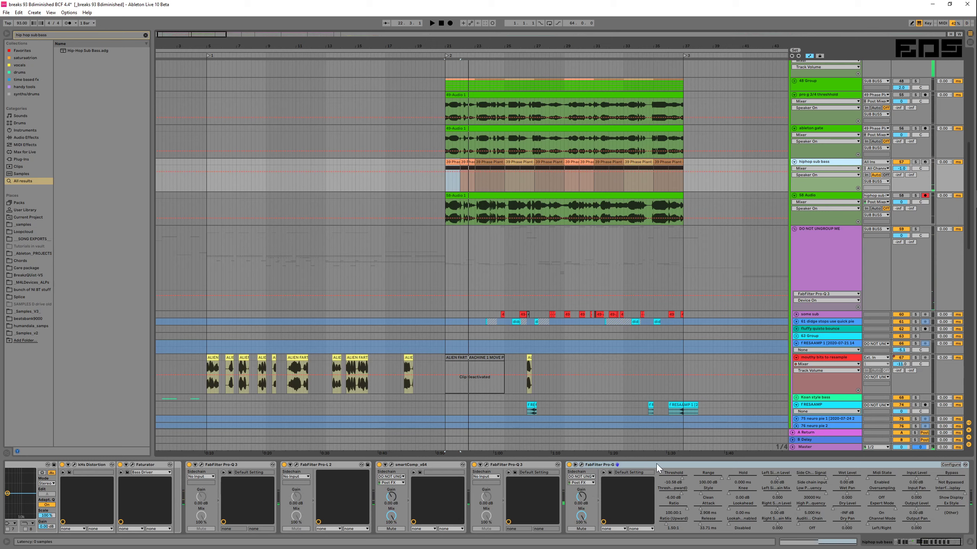
click(569, 465)
key(space)
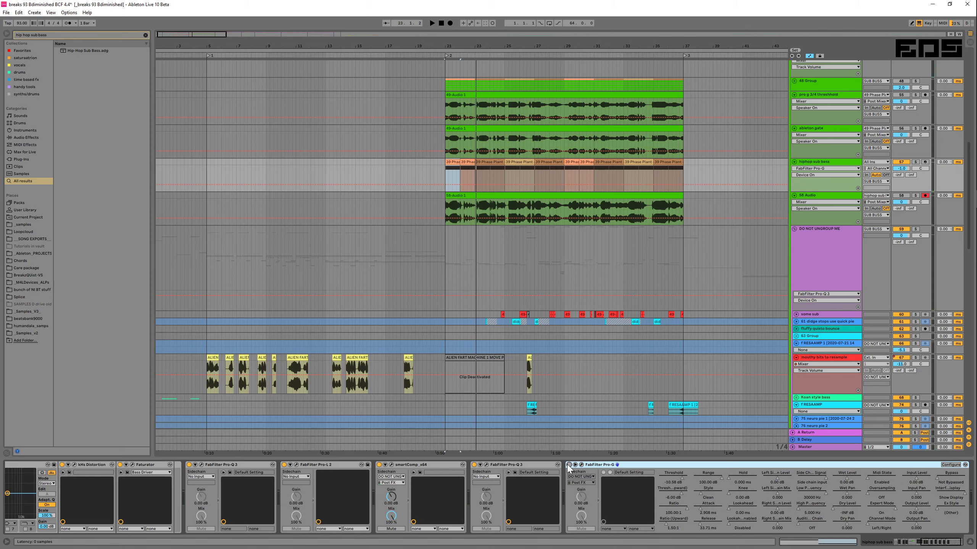
click(568, 466)
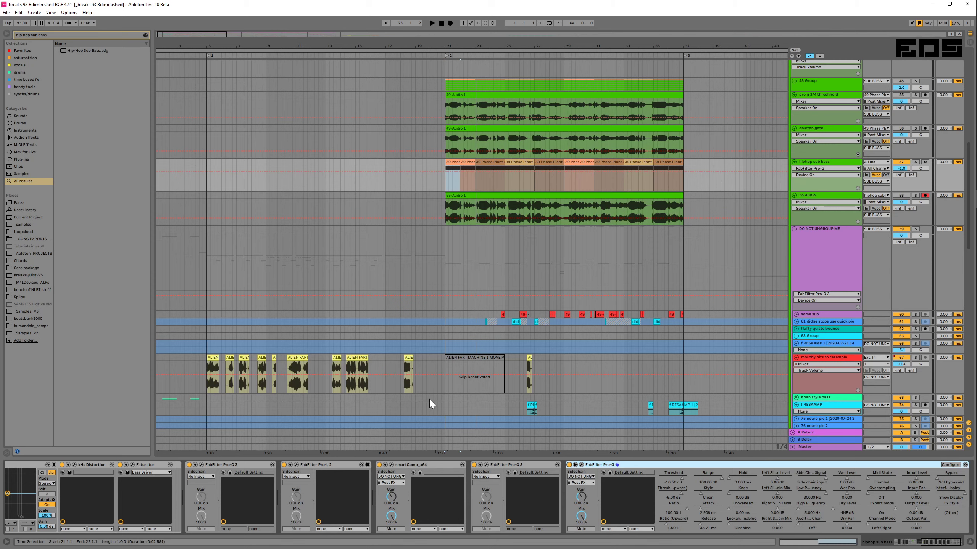
key(space)
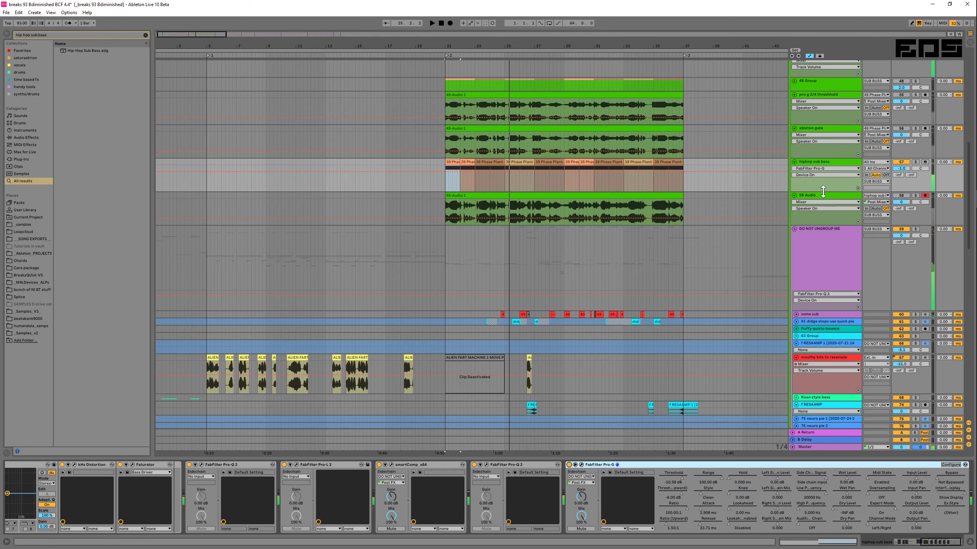
Step: Unfold the 48 Group and select the 49 Phase Plant sub sync track
scroll(835, 157, up, 5)
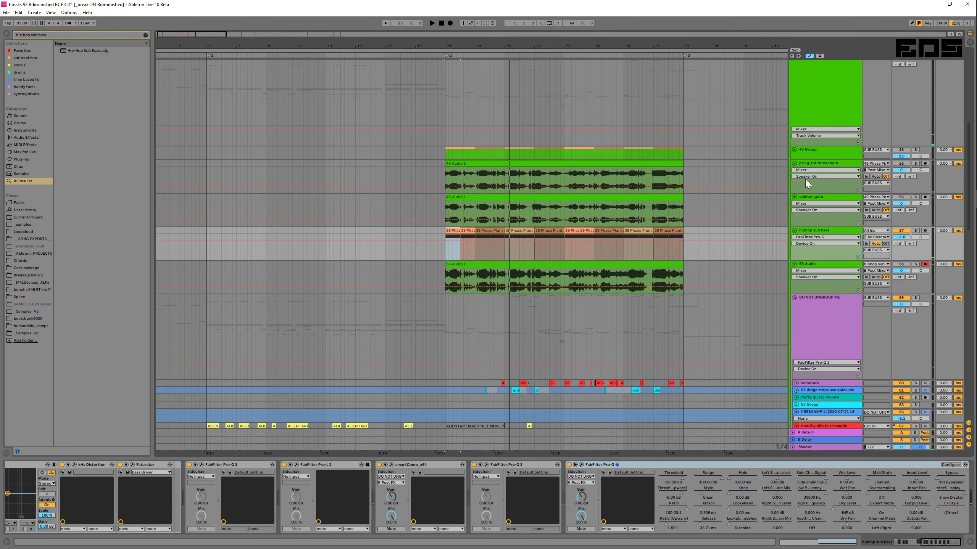
click(817, 190)
click(795, 188)
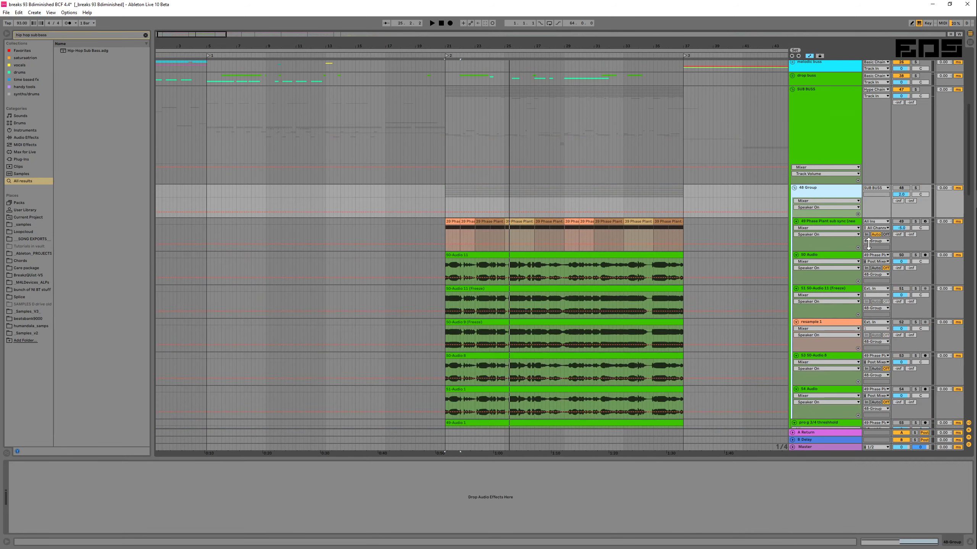
click(819, 225)
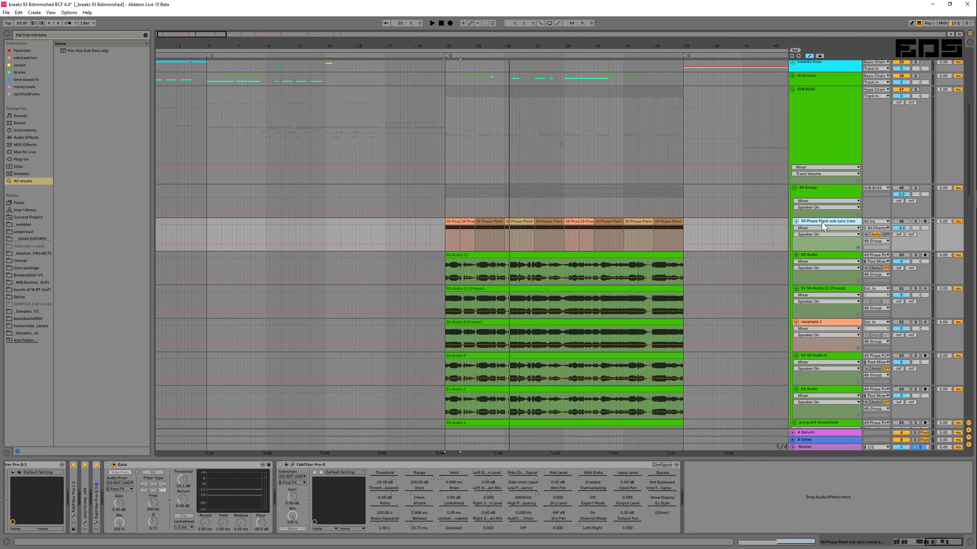
Step: Switch on FabFilter Pro-G on the 49 Phase Plant sub sync track and open its plugin window
click(281, 465)
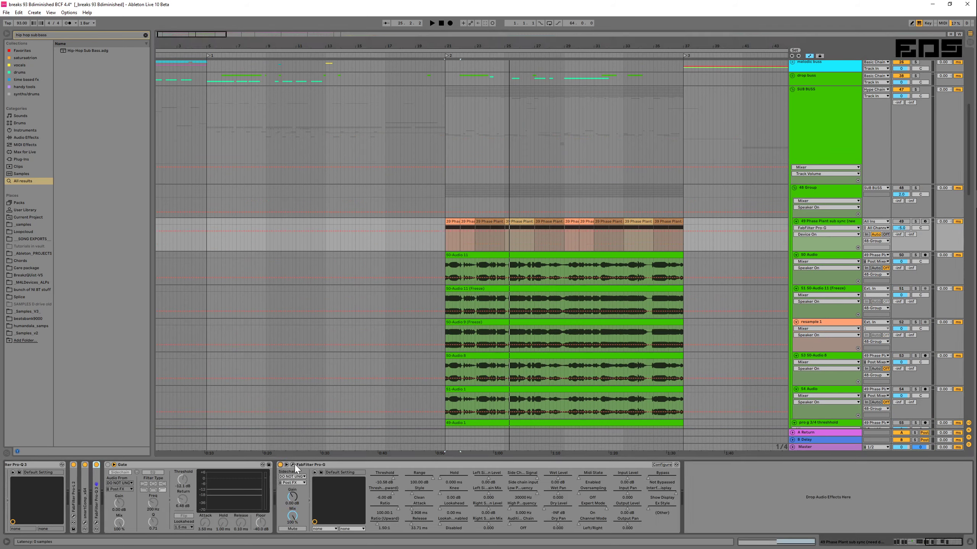
click(293, 464)
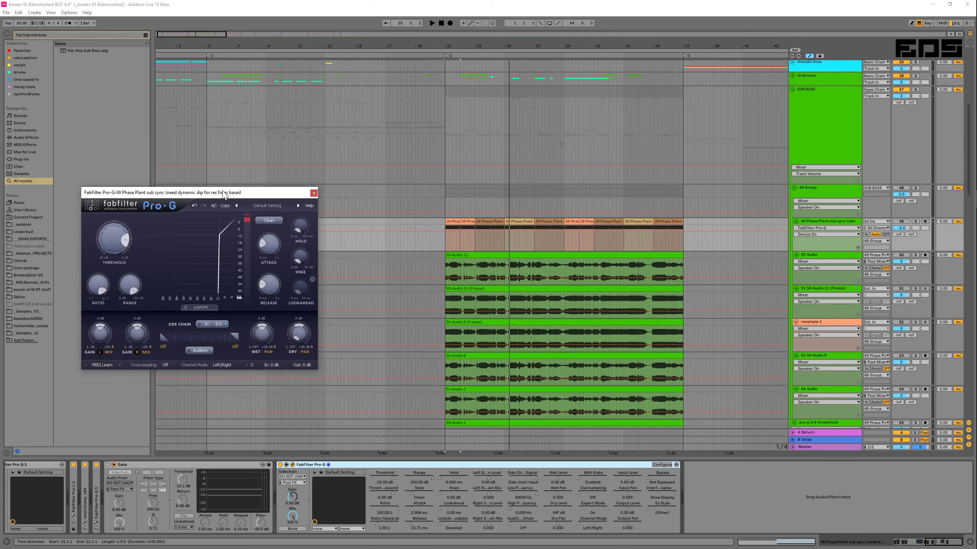
drag(225, 195, 311, 100)
Step: Add a second FabFilter Pro-G from the Favorites collection at the end of the device chain and place its window beside the first
click(730, 493)
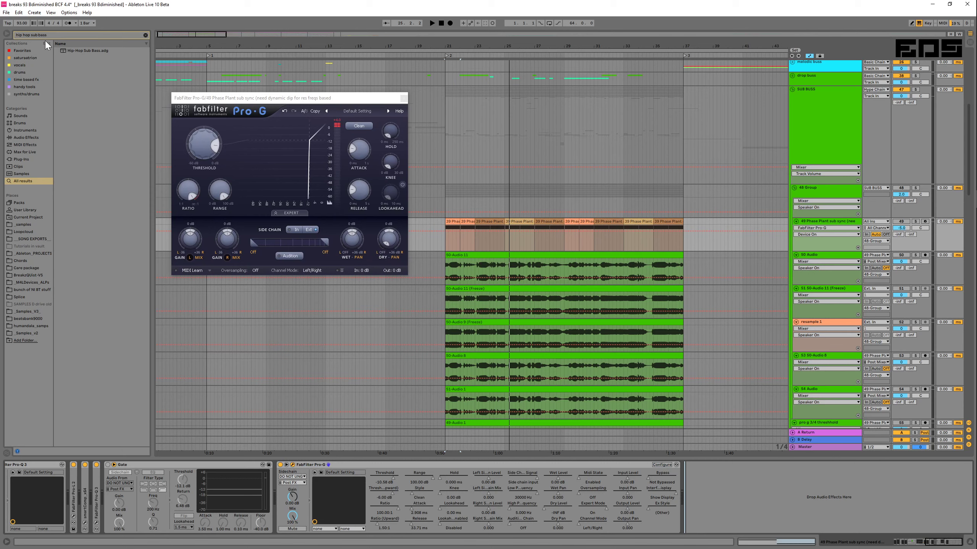
click(145, 35)
click(36, 51)
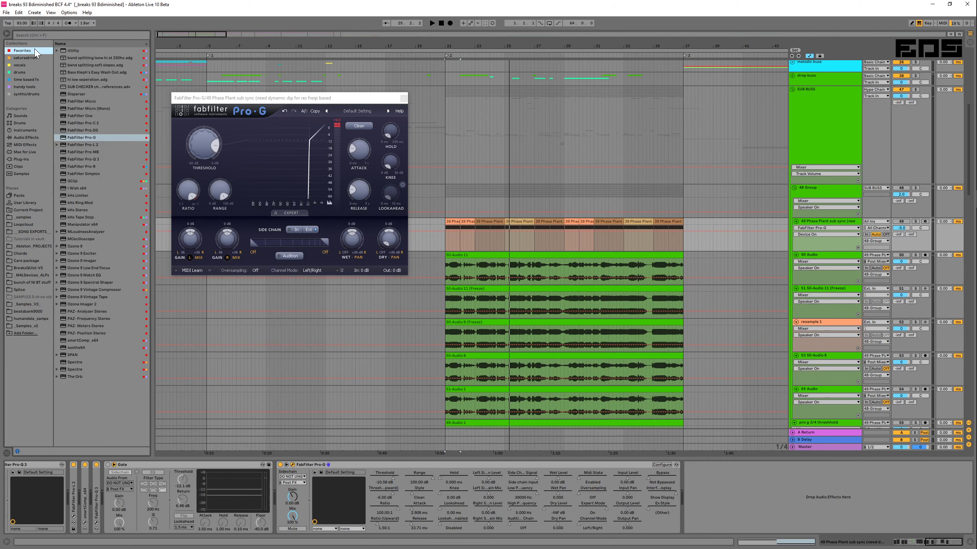
click(102, 138)
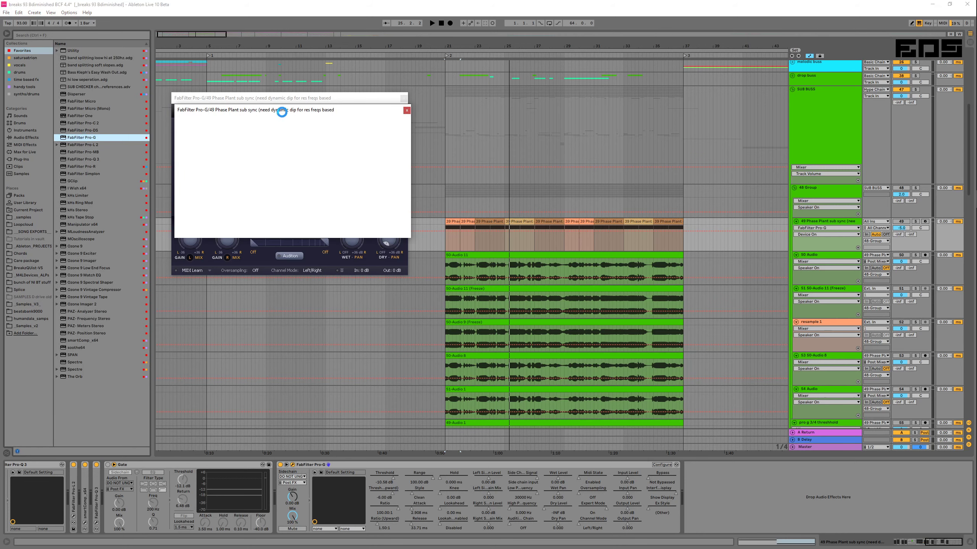
drag(382, 106, 529, 87)
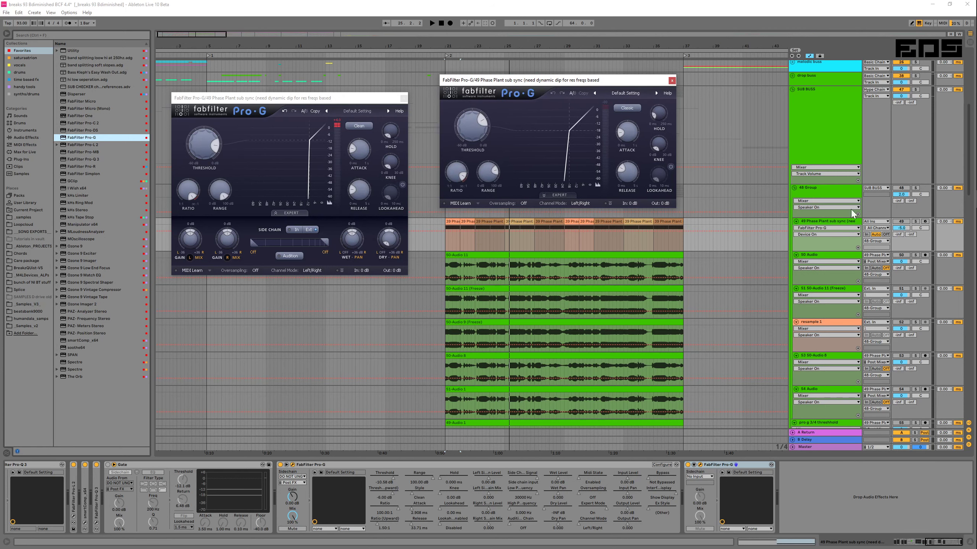
Step: Fold and unfold the 48 Group, then select the first clip on the 49 Phase Plant sub sync track
click(814, 213)
click(794, 188)
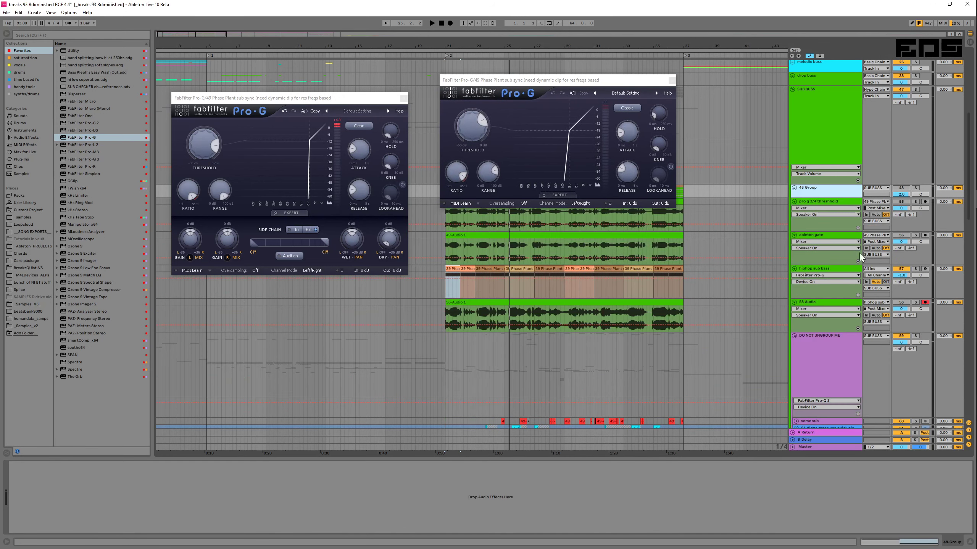
click(794, 188)
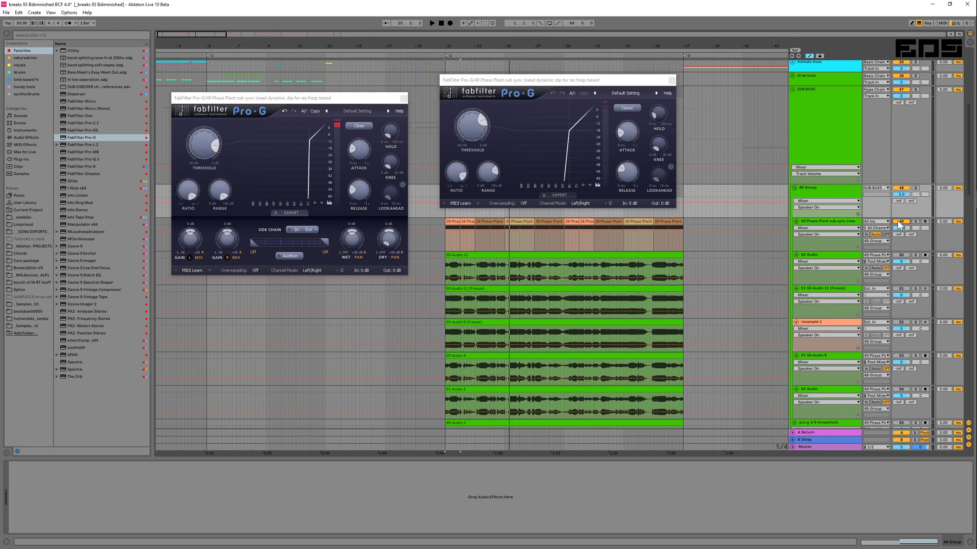
click(453, 227)
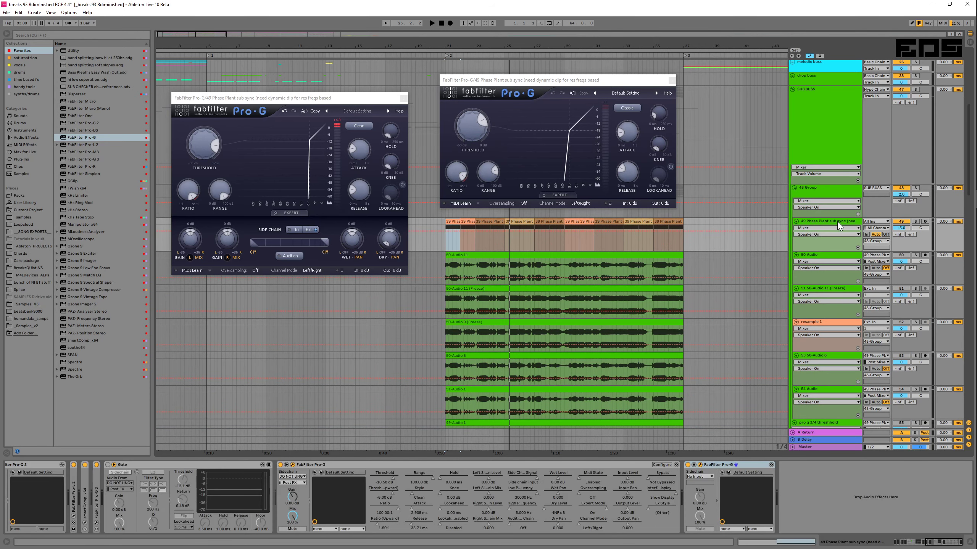
Step: Bypass the original Pro-G and raise the second Pro-G's threshold while auditioning the sub from its first clip
click(279, 471)
key(space)
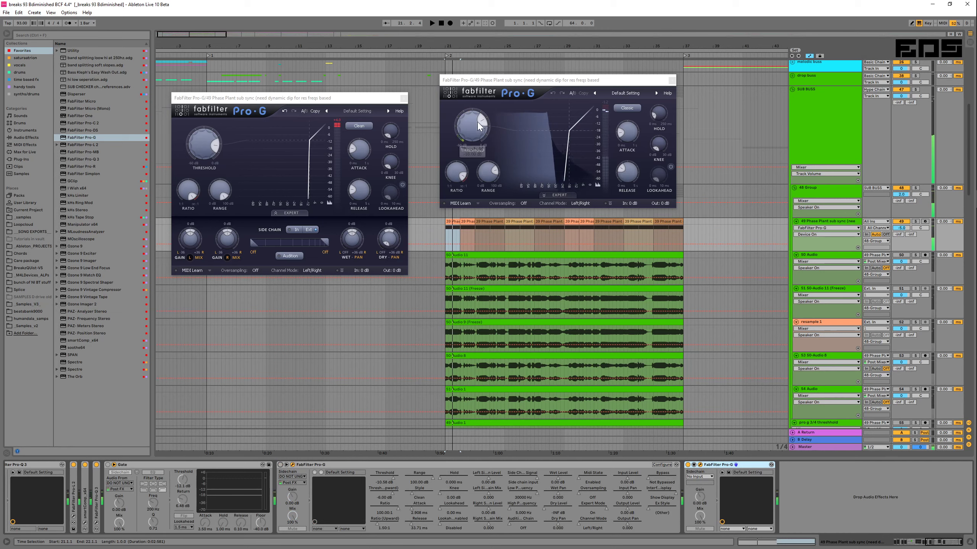
drag(469, 129, 472, 140)
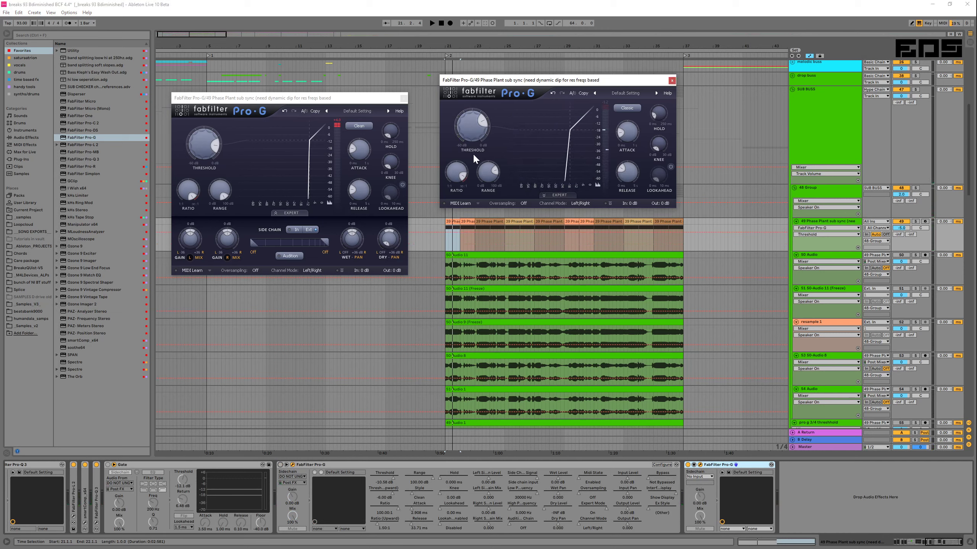
mouse_move(486, 171)
mouse_move(479, 129)
drag(469, 132, 489, 123)
key(space)
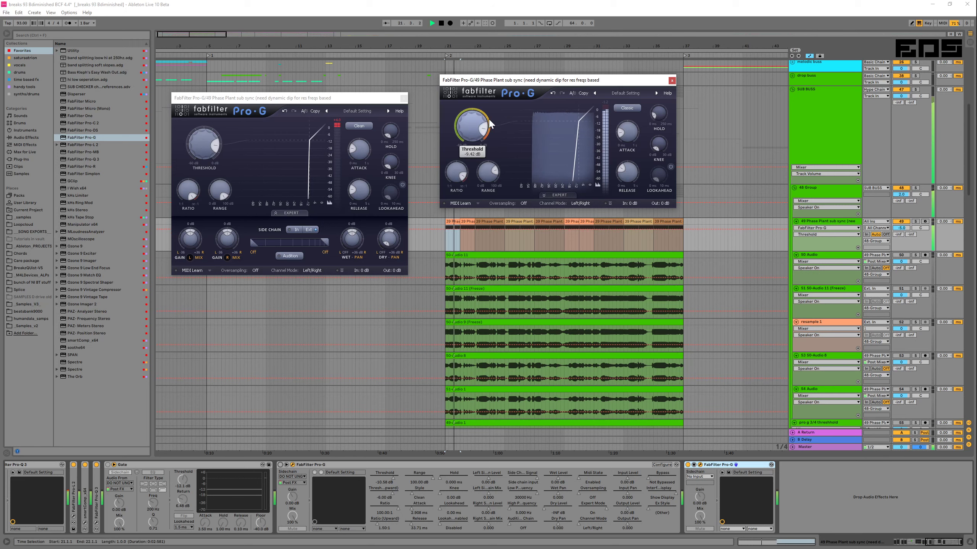
mouse_move(228, 147)
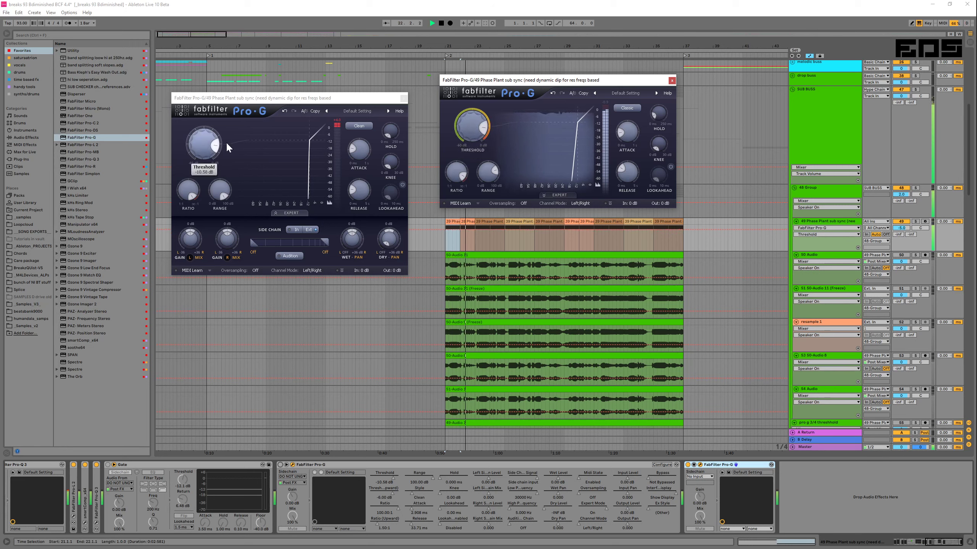
key(space)
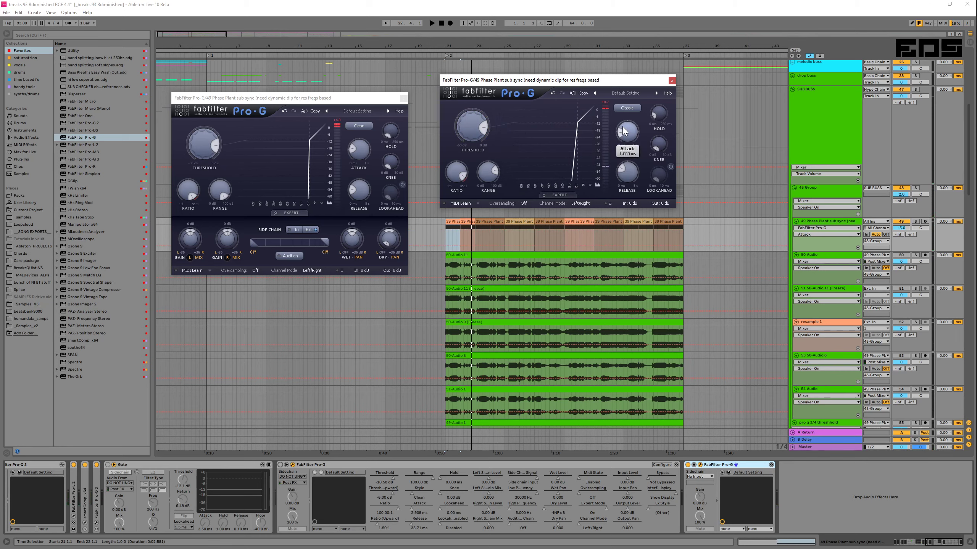
Step: Set the second Pro-G's attack, release and hold to 0 ms, raise its ratio and range, and audition the gating
drag(624, 127, 634, 212)
drag(629, 170, 633, 277)
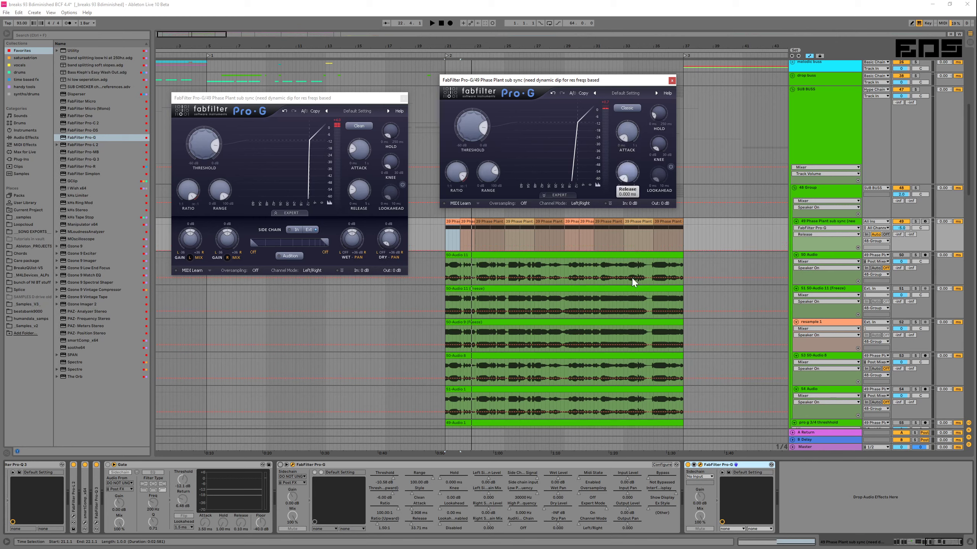
drag(660, 119, 666, 235)
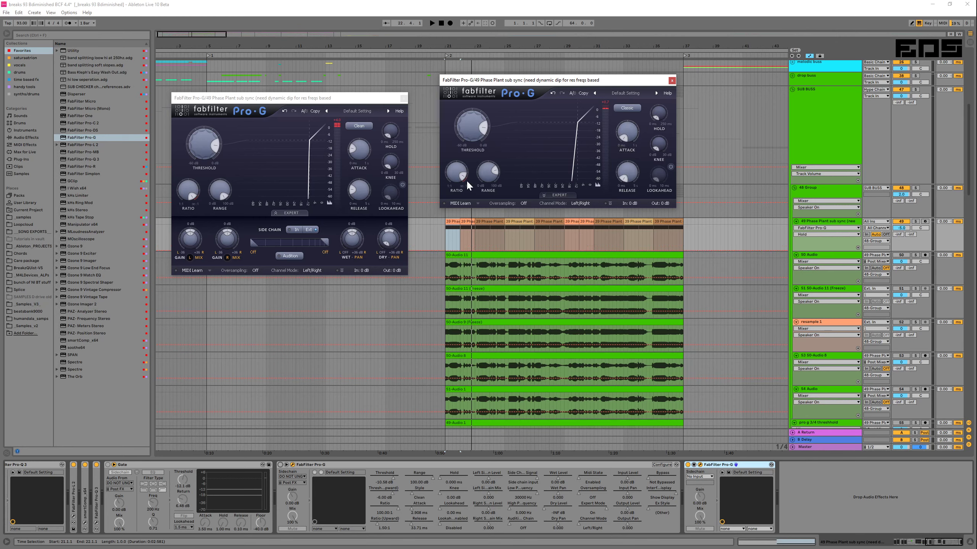
drag(455, 177, 497, 24)
click(431, 22)
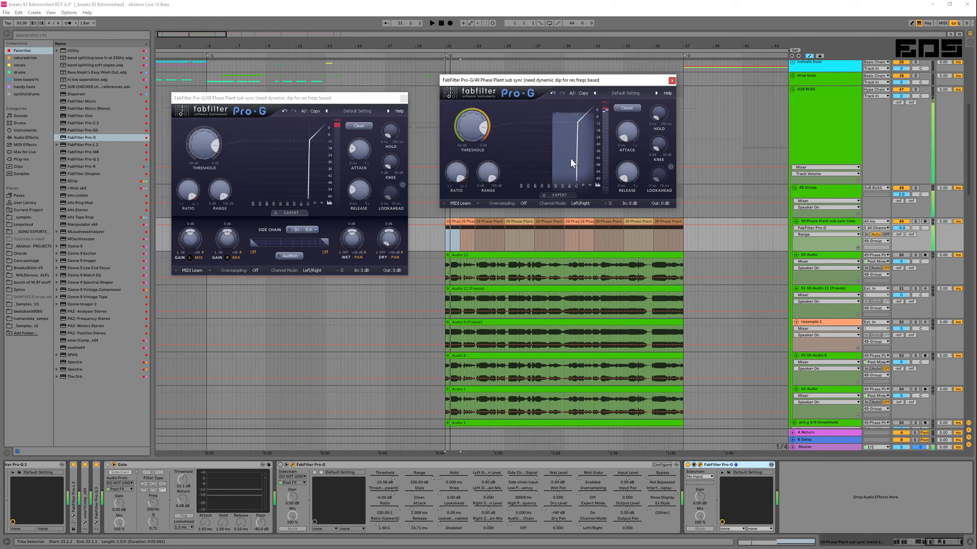
Step: Set the second Pro-G's sidechain source to the DO NOT UNGROUP ME track
click(701, 479)
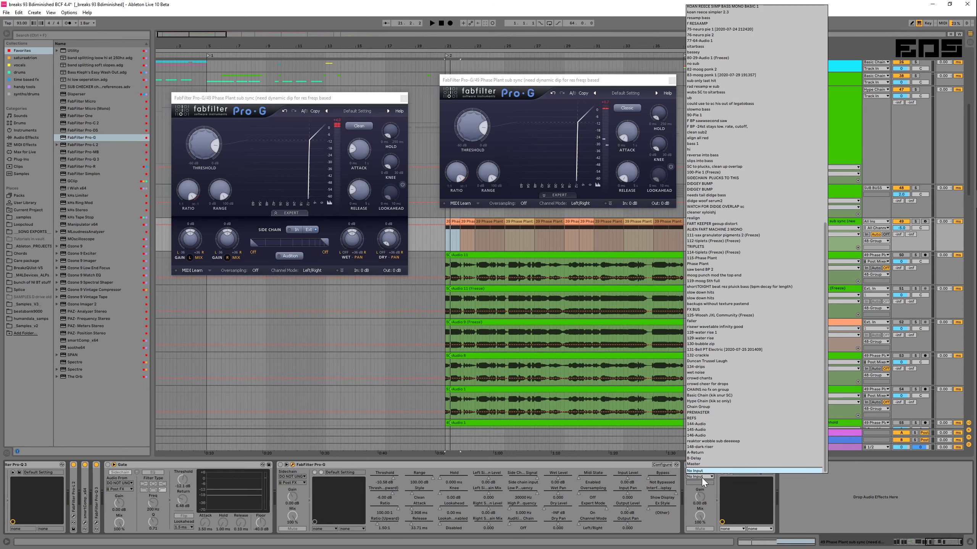
scroll(749, 232, up, 5)
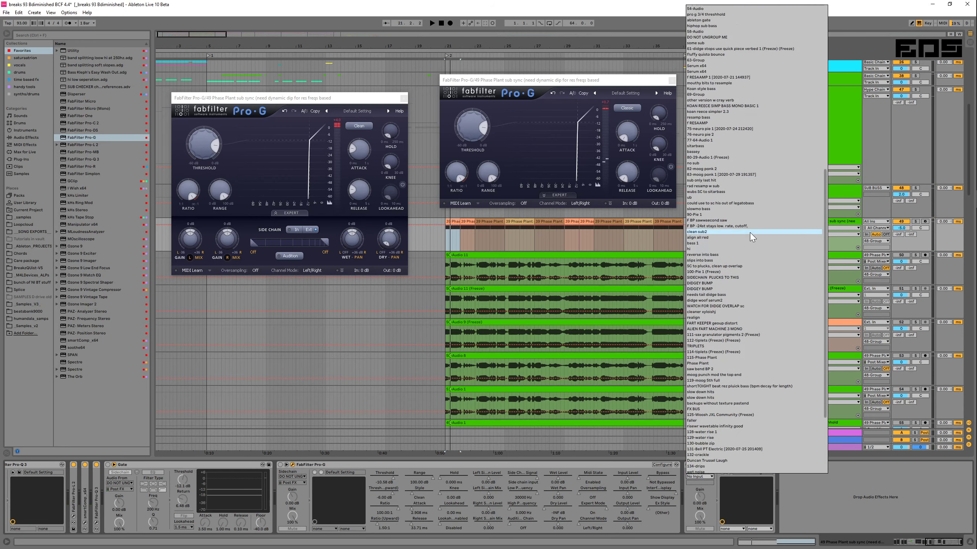
click(719, 234)
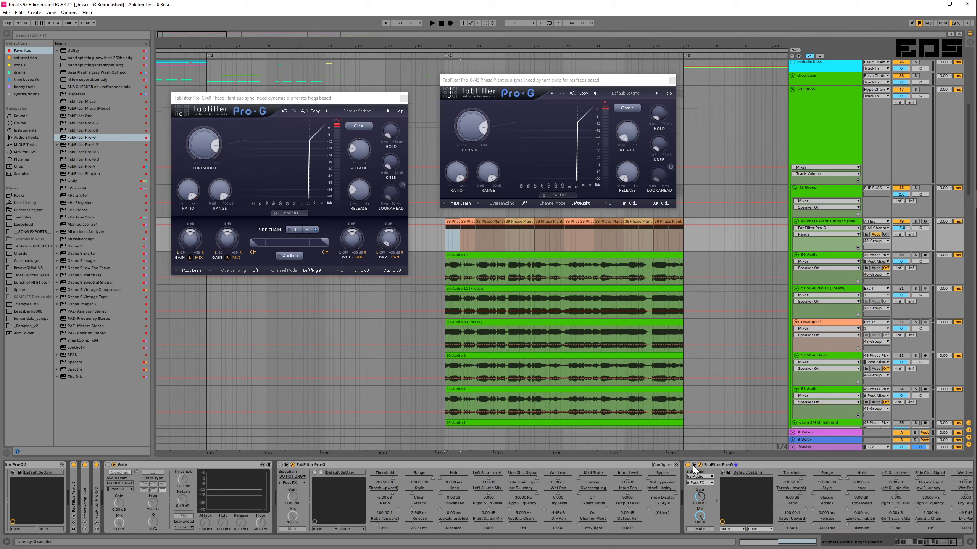
click(699, 477)
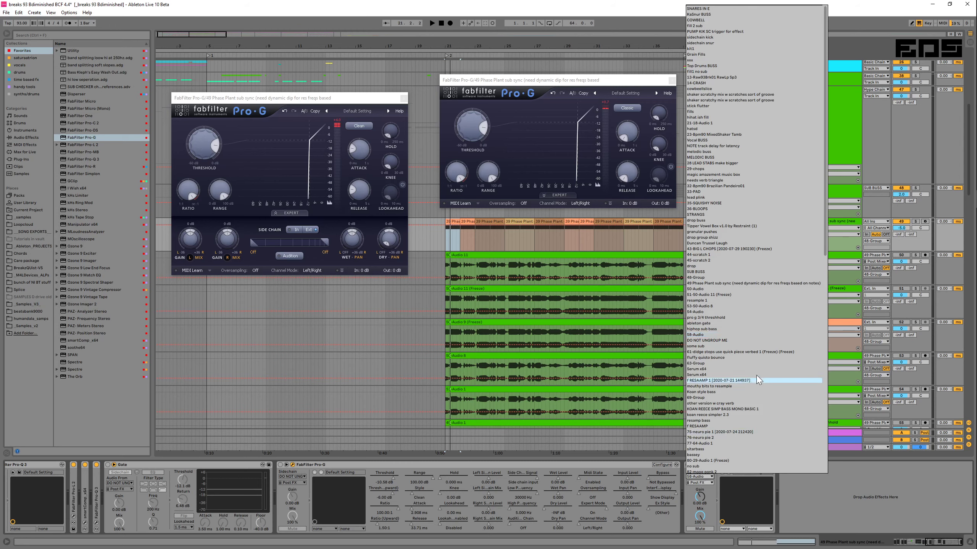
click(724, 338)
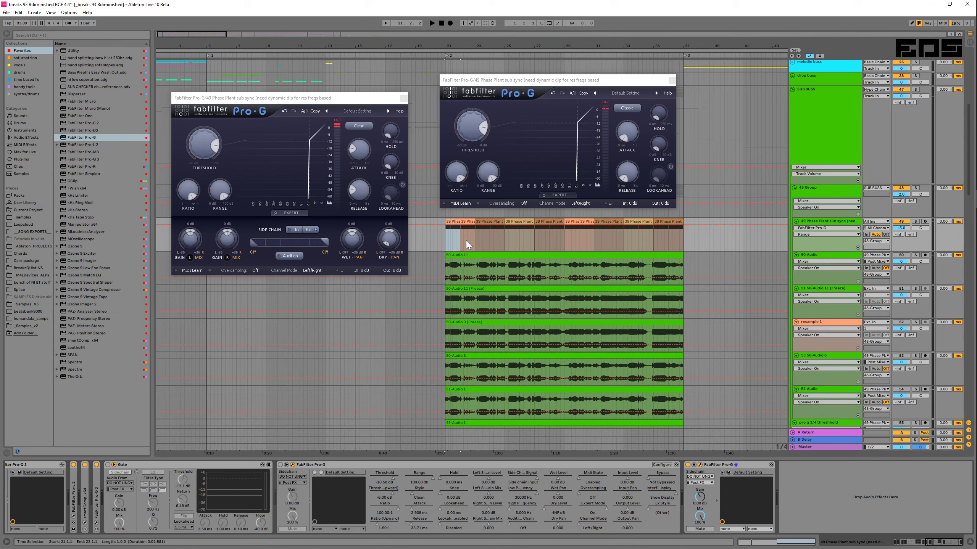
Step: Show the second Pro-G's expert section and compare playback with side chain Audition switched on and off
click(558, 195)
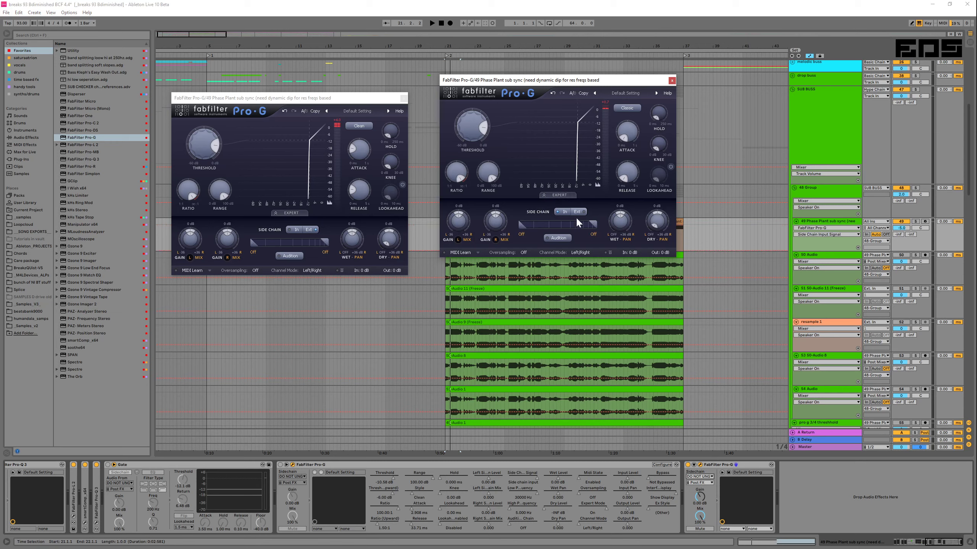
click(559, 238)
key(space)
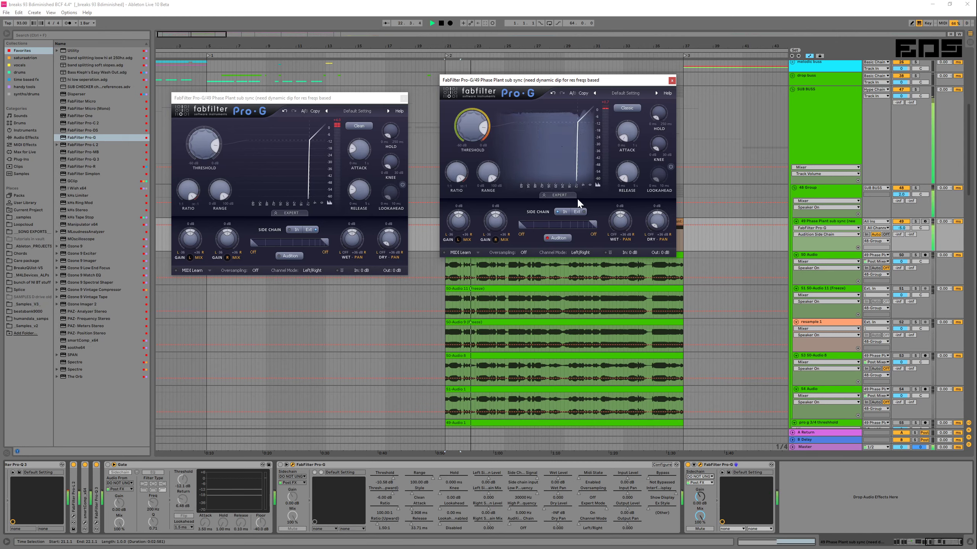
key(space)
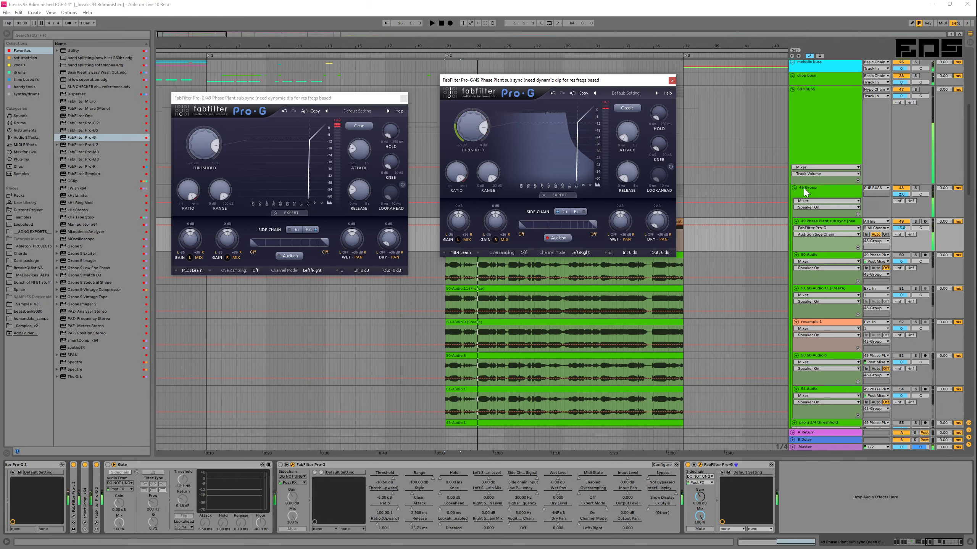
click(558, 238)
key(space)
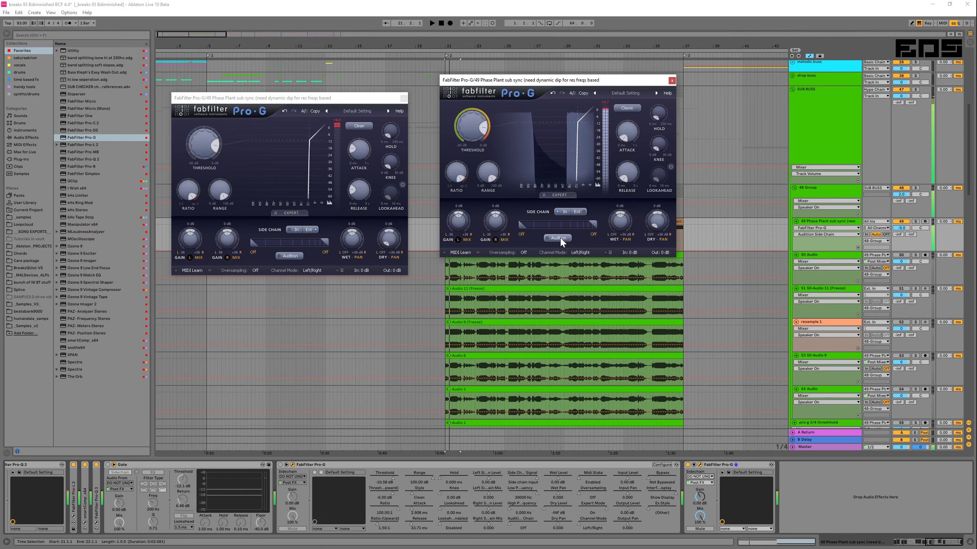
Step: Keep the second Pro-G's side chain on its internal input, turn Audition back on and listen from the first clip
click(702, 477)
click(637, 393)
key(space)
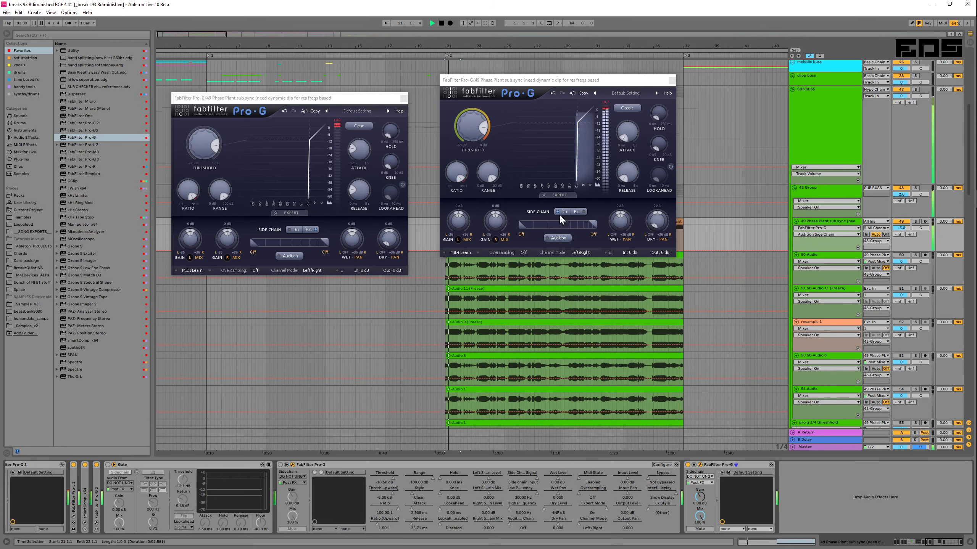
click(561, 212)
click(557, 238)
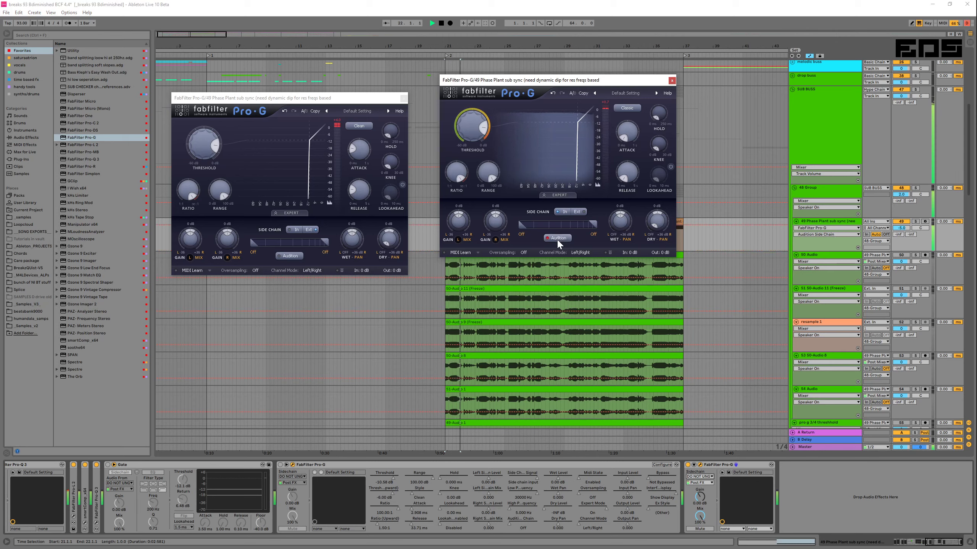
key(space)
key(space)
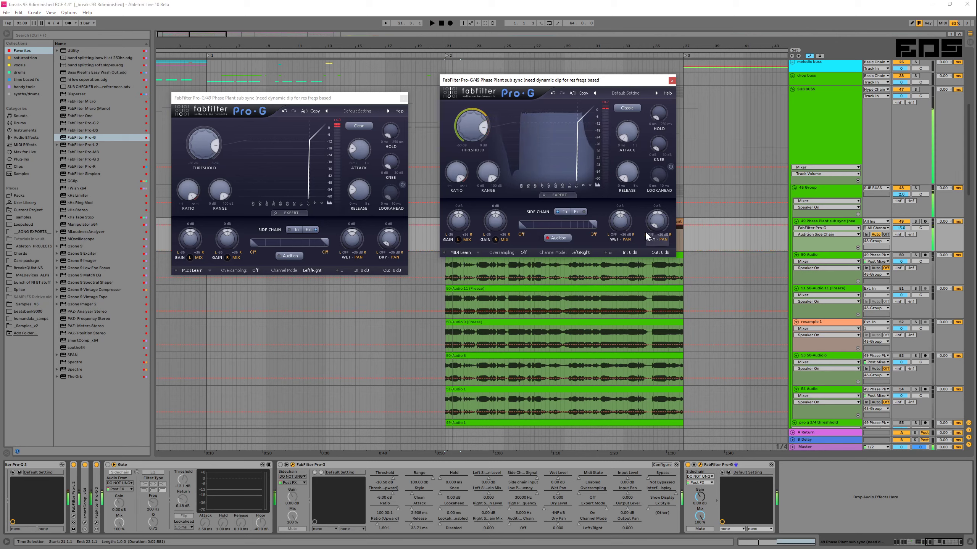
Step: Change the second Pro-G to the Clean style with the external side chain input and start playback
click(635, 110)
click(637, 127)
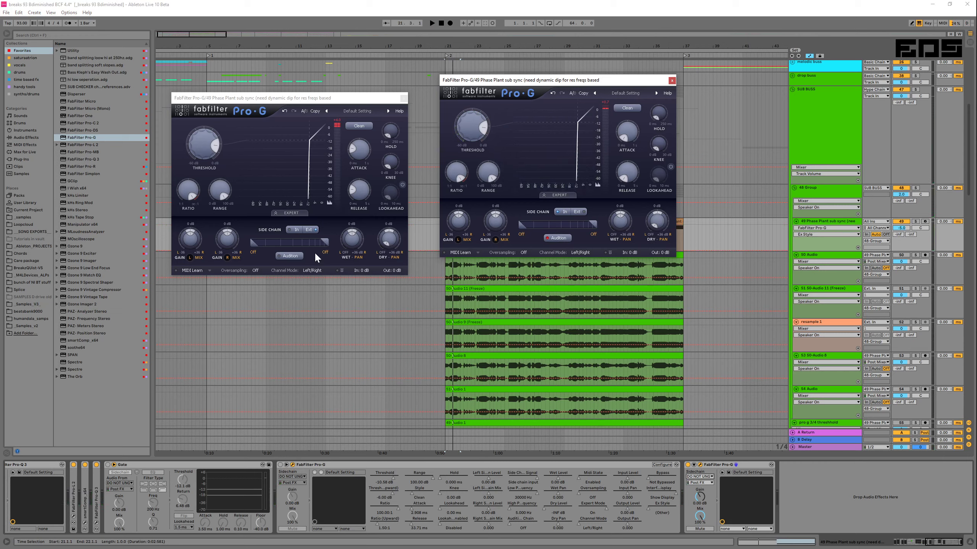
click(584, 211)
key(space)
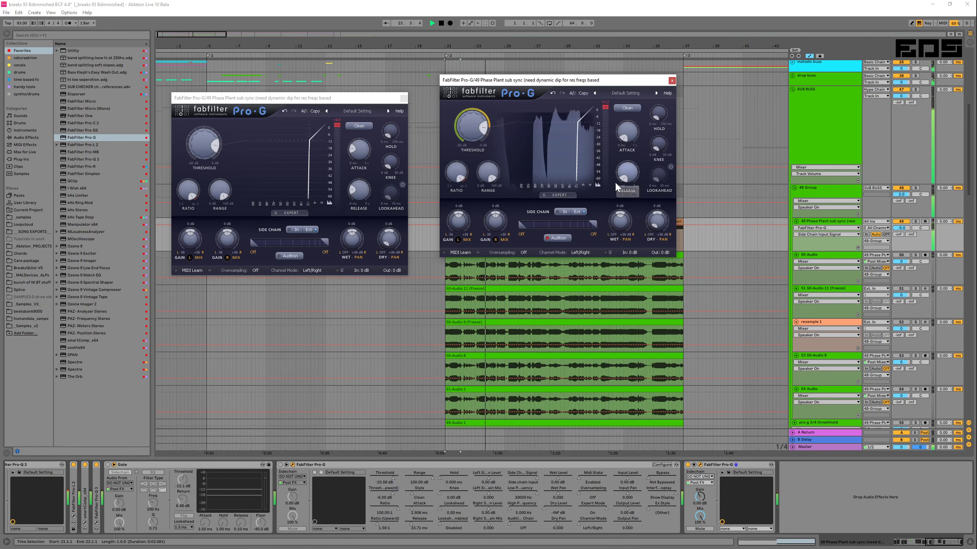
Step: Raise the second Pro-G's attack to about 1.9 ms, adjust its release, and audition the externally triggered side chain
click(623, 132)
drag(622, 130, 621, 125)
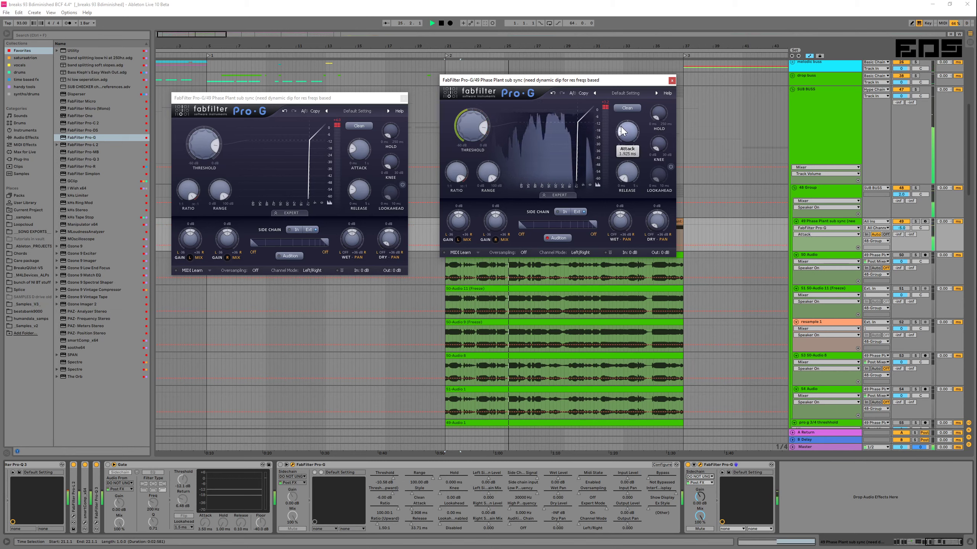
click(625, 175)
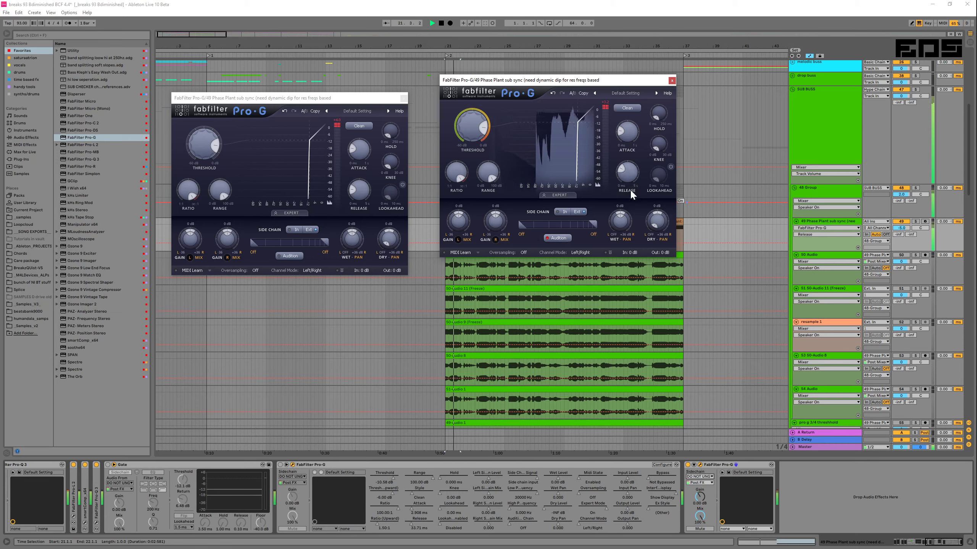
key(space)
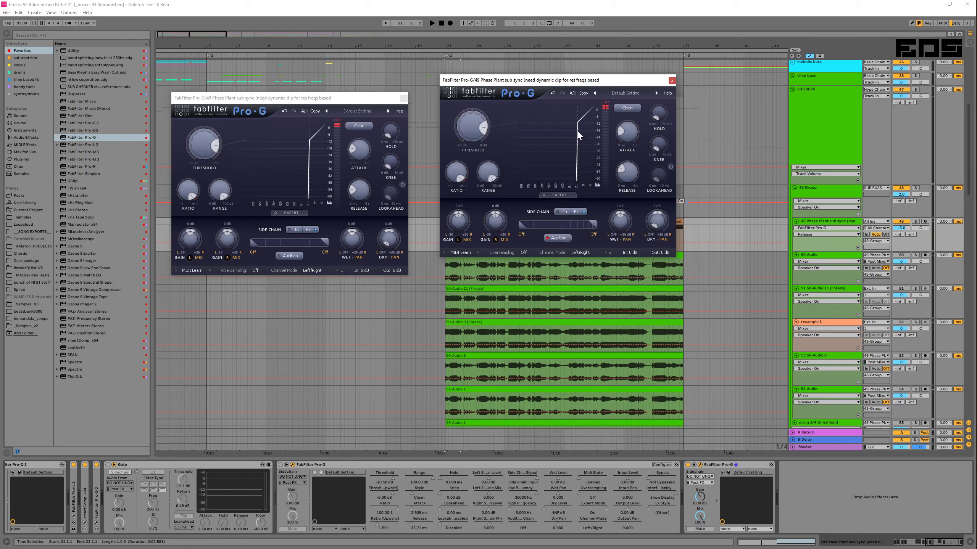
key(space)
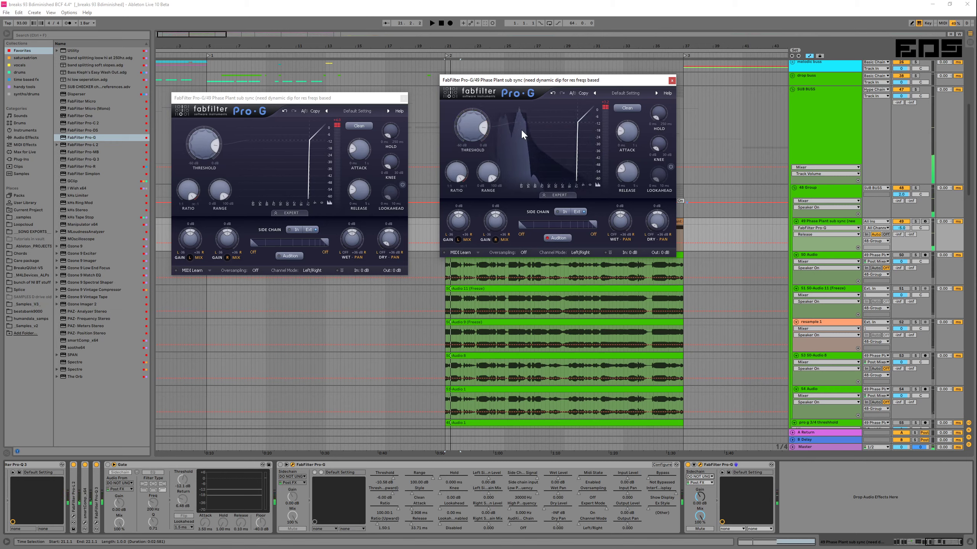
Step: Set the second Pro-G's release to 33 ms and briefly audition the result
mouse_move(621, 177)
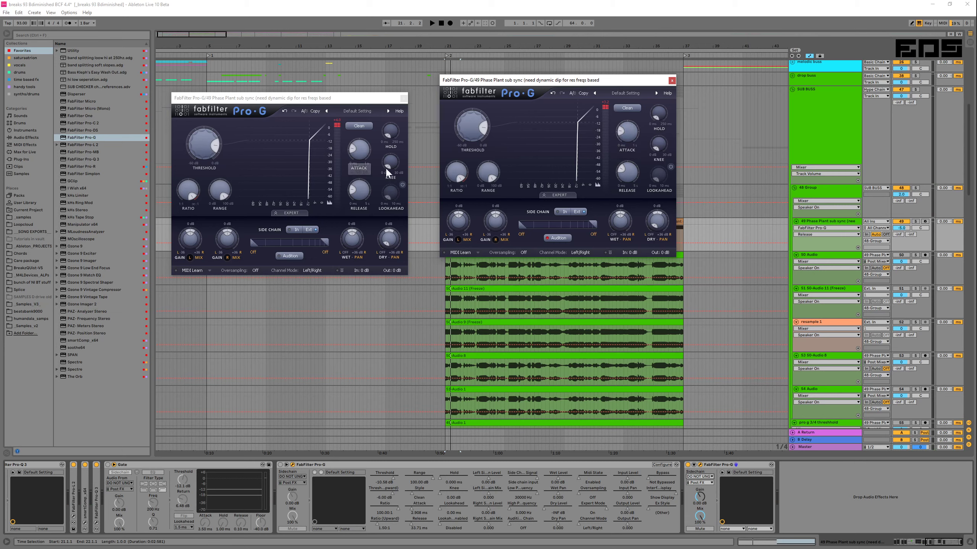
double_click(622, 174)
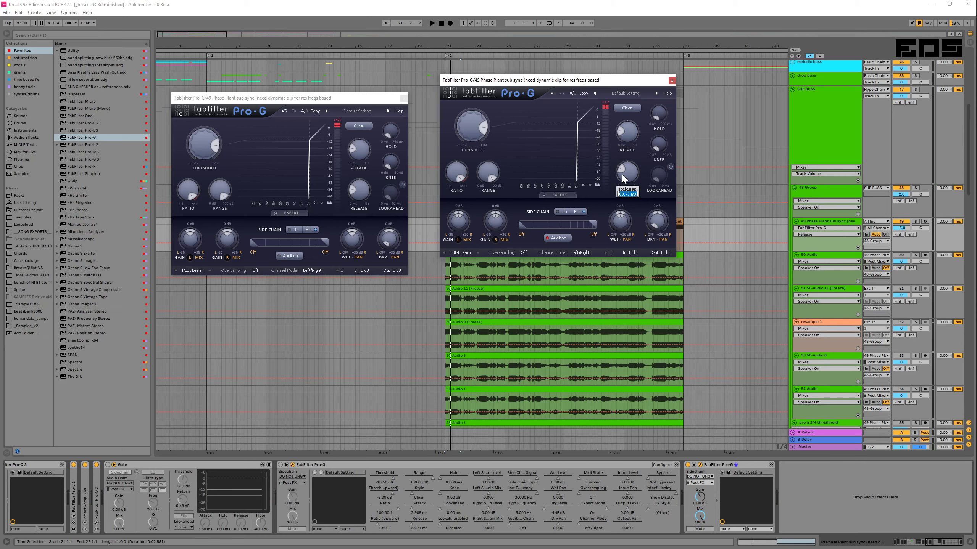
text(33)
key(Return)
key(space)
key(space)
Step: Turn off the second Pro-G's side chain Audition, move its window over the first Pro-G, and play the gated sub
click(557, 238)
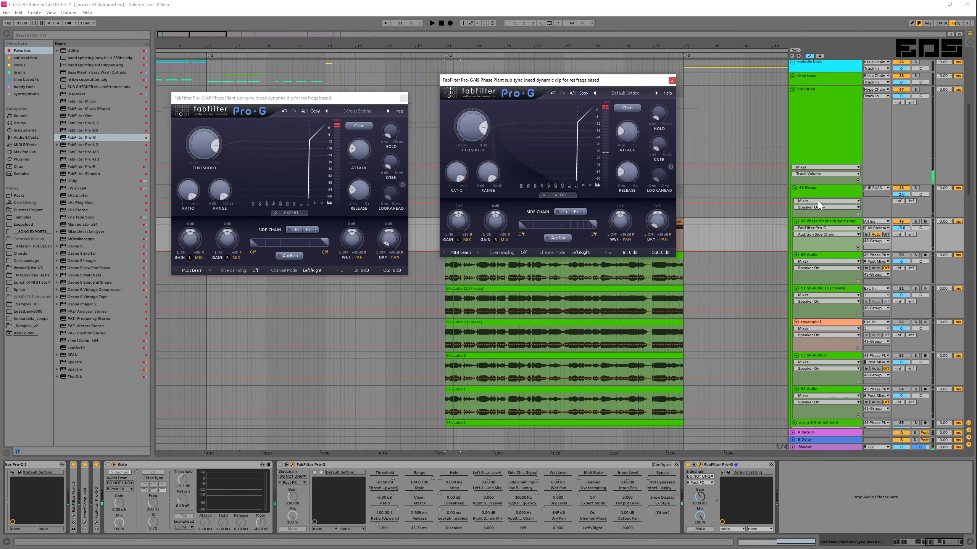
drag(584, 82, 323, 104)
key(space)
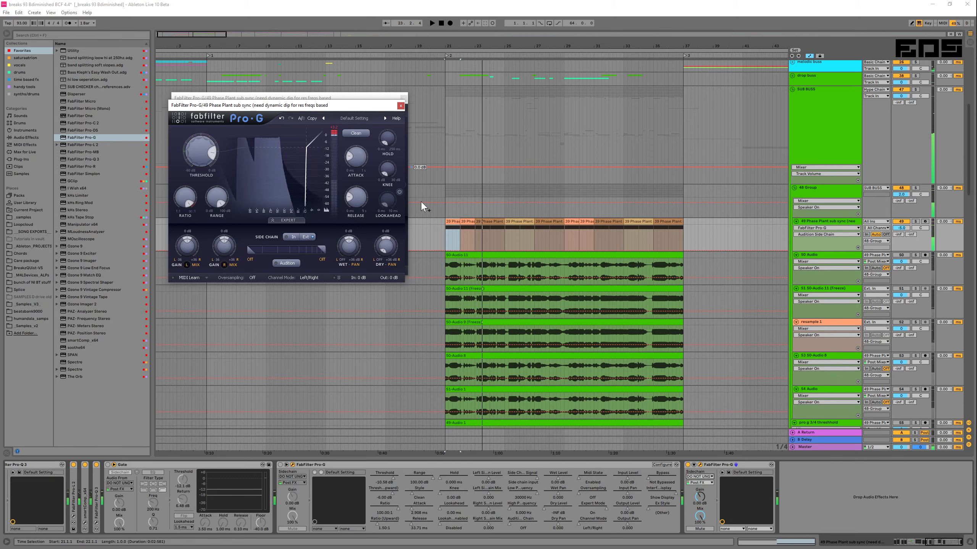
Step: Compare the recorded sub waveforms, examining the passage from 22.2.1 to 23.1.1 on the 50-Audio 8 and resample 1 tracks
scroll(631, 379, down, 1)
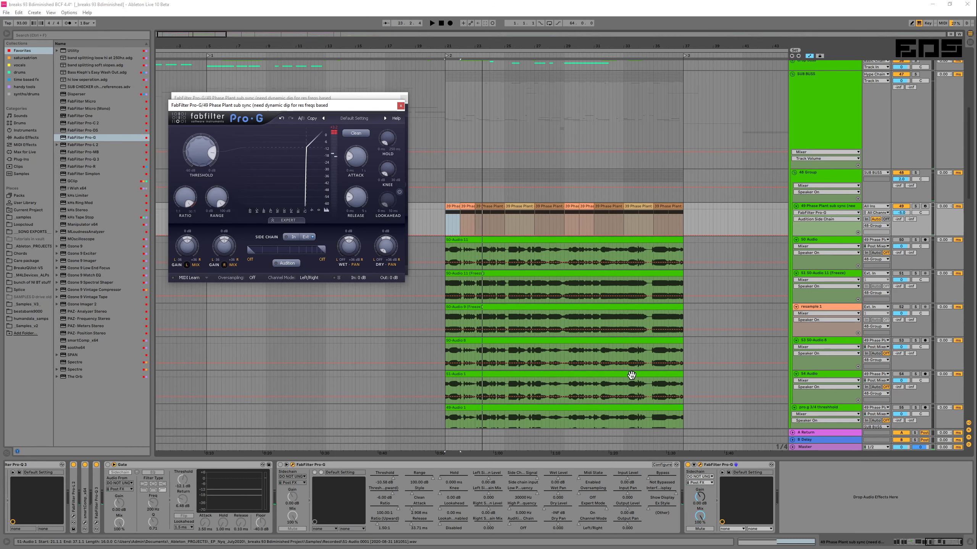
scroll(716, 337, down, 1)
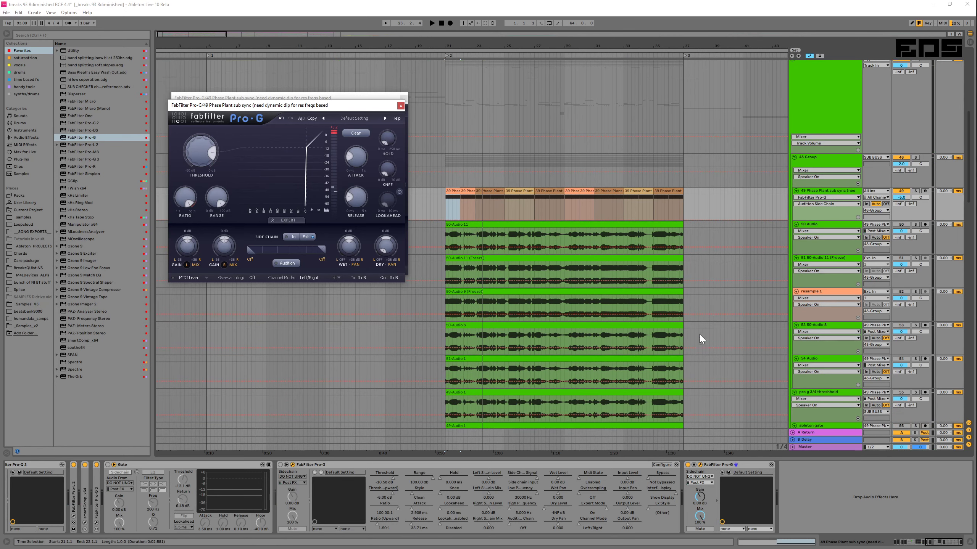
click(655, 262)
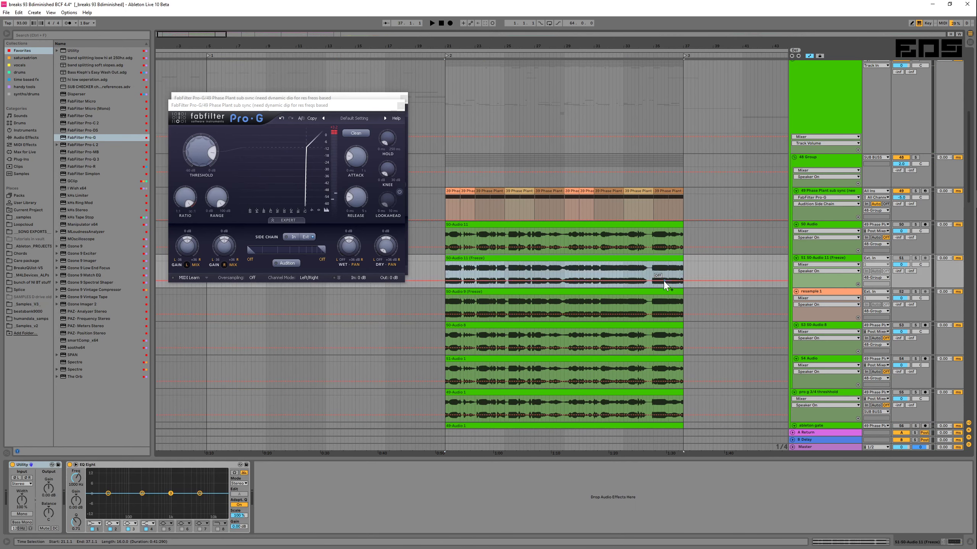
click(667, 290)
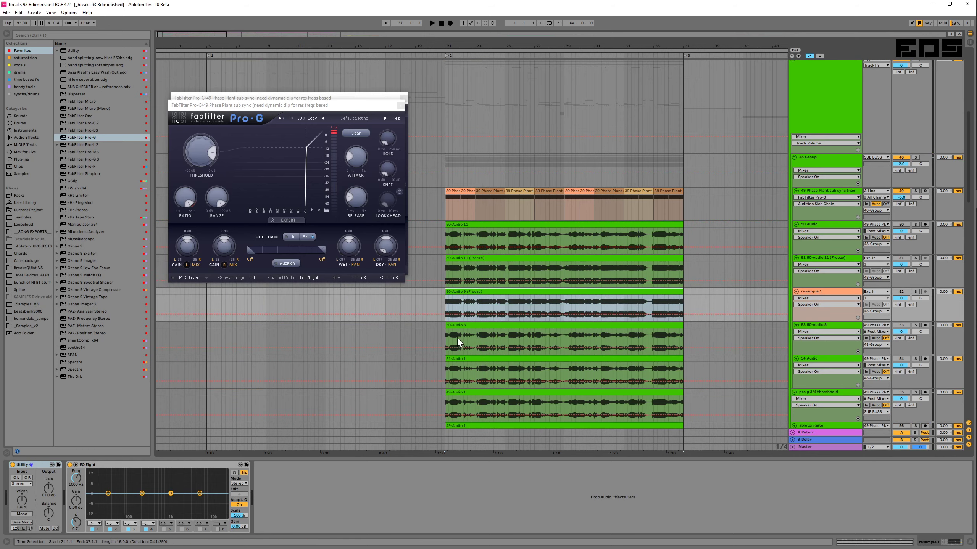
drag(463, 340, 480, 343)
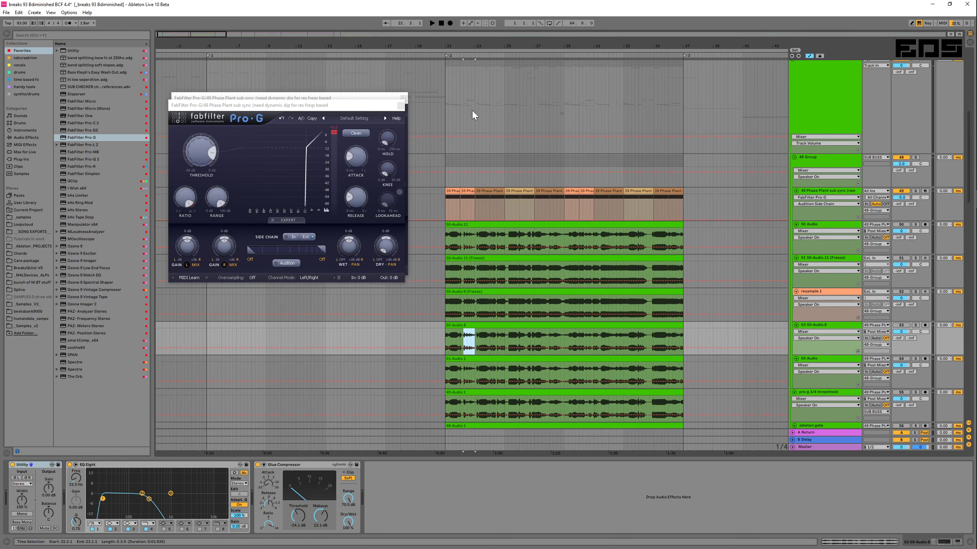
drag(467, 43, 466, 112)
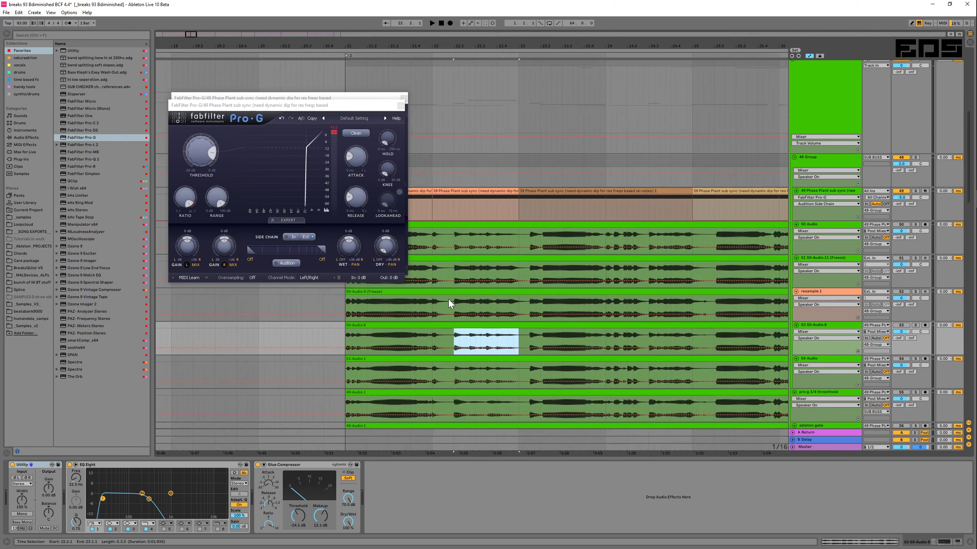
drag(456, 311, 523, 310)
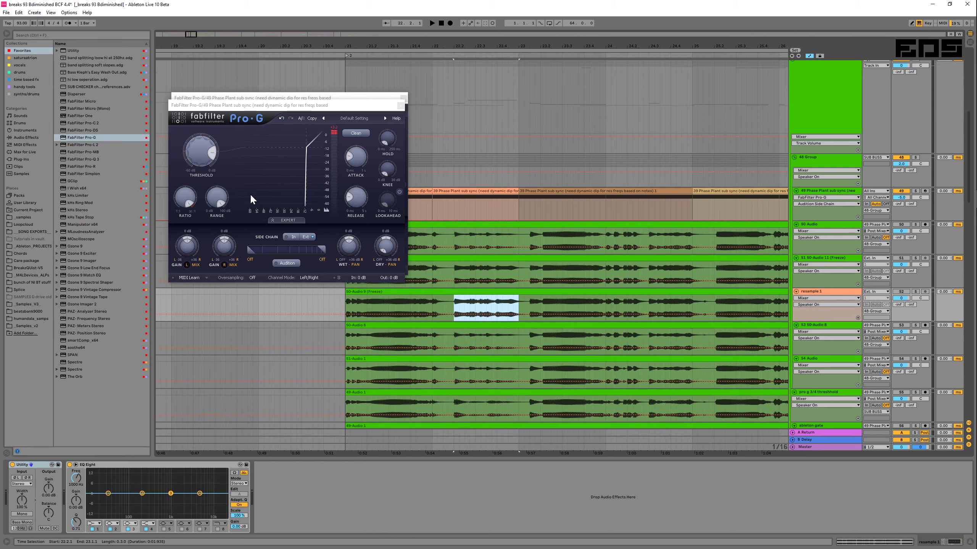
Step: Close both Pro-G windows and show the Phase Plant sub track's device chain
click(400, 106)
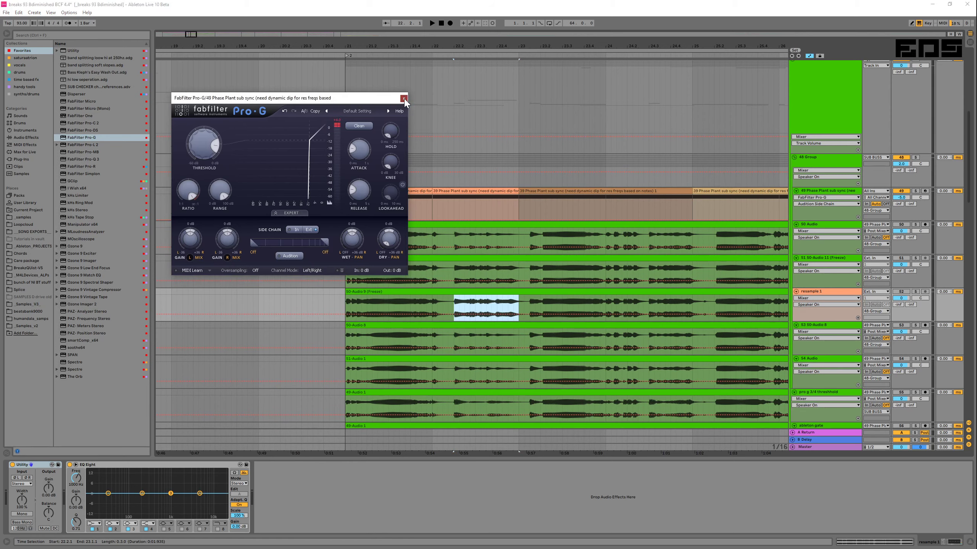
click(403, 97)
click(829, 231)
click(826, 222)
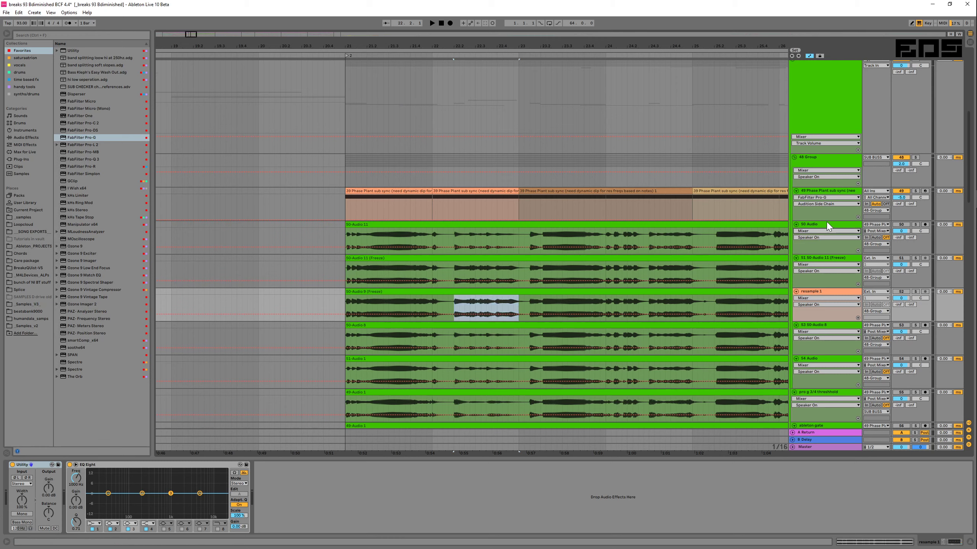
click(905, 225)
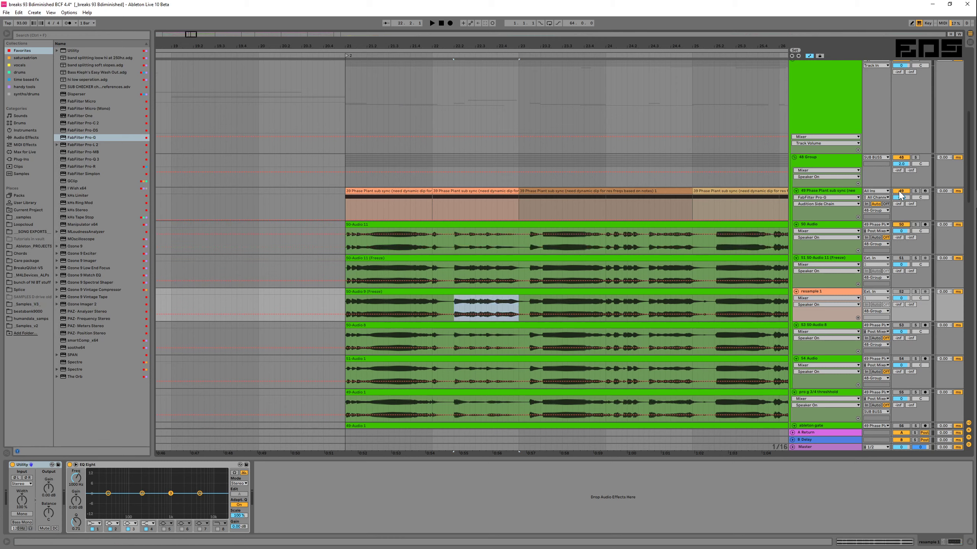
click(827, 191)
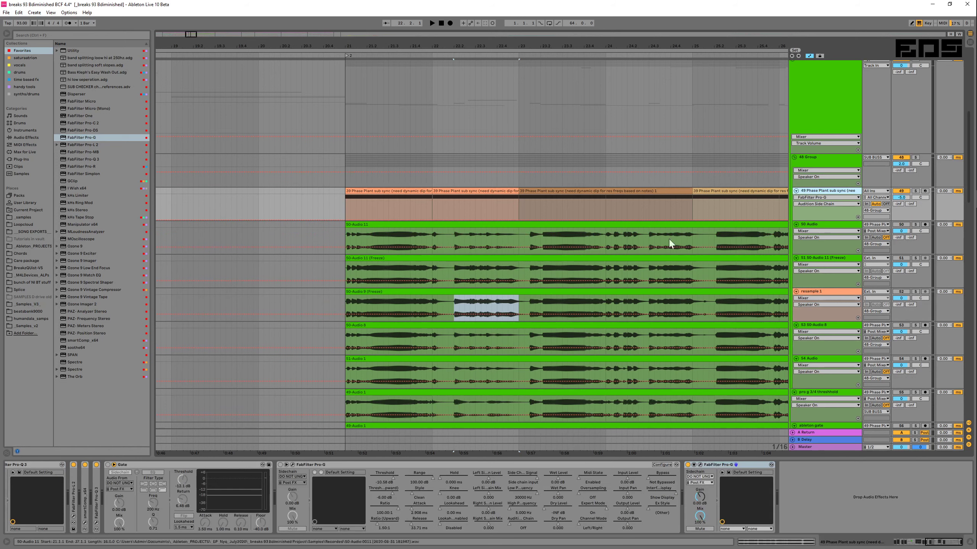
Step: Deactivate the second Pro-G, activate the Gate on the Phase Plant sub track, and play the selected passage
click(688, 465)
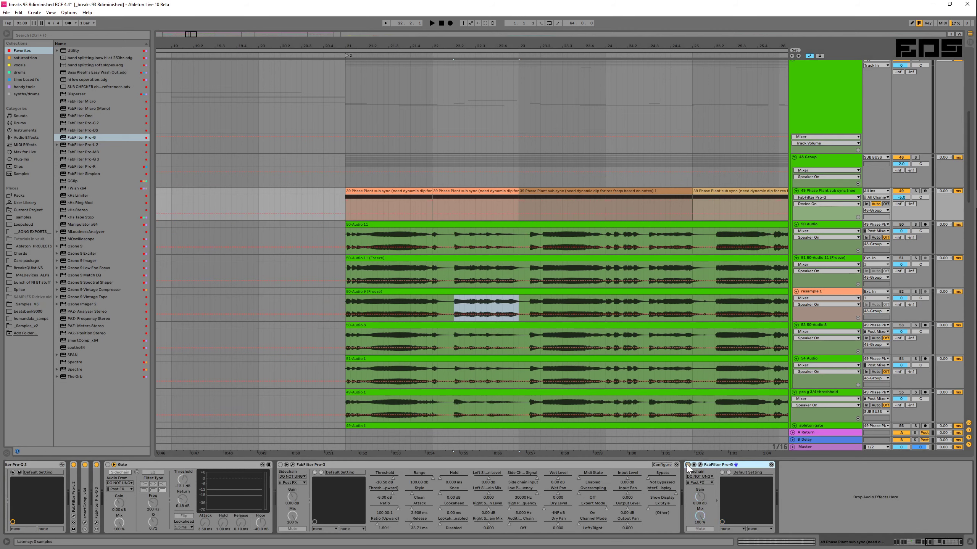
click(108, 465)
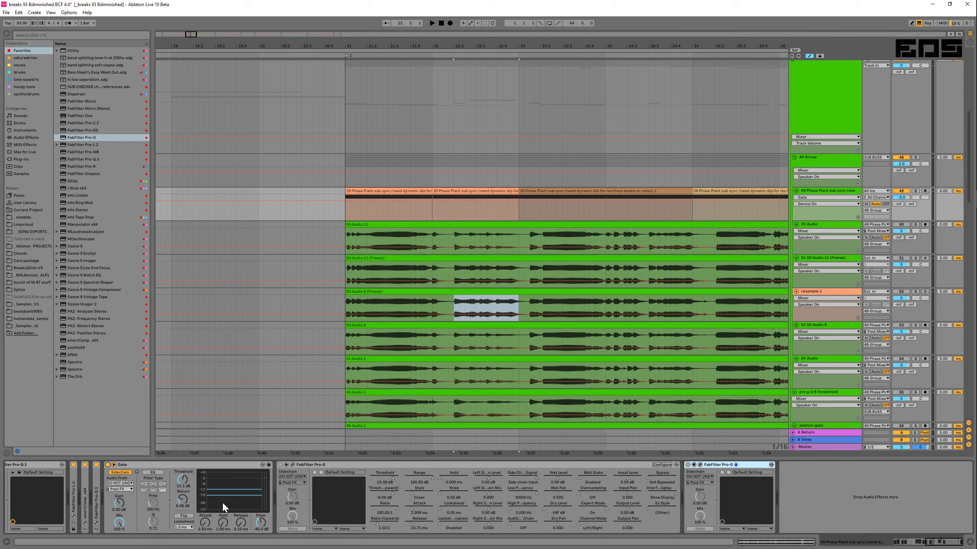
key(space)
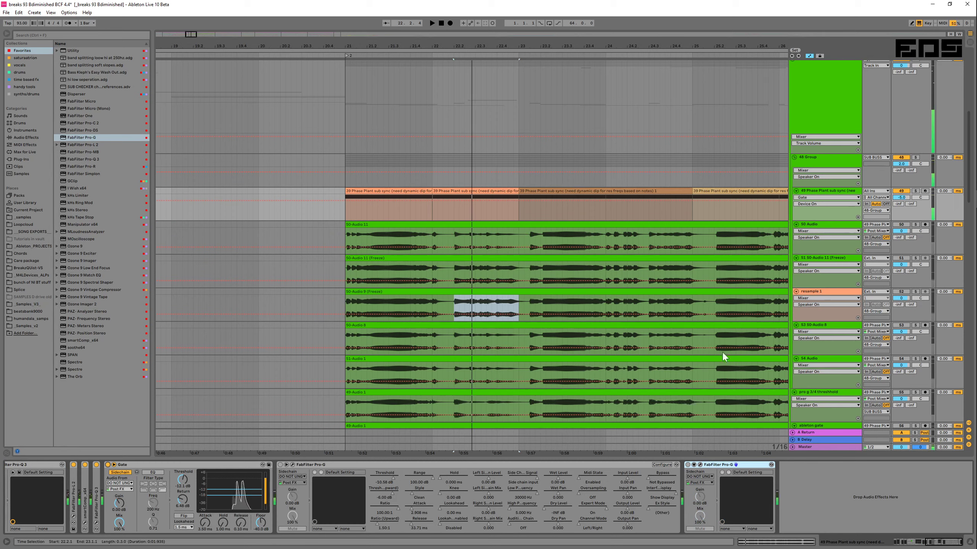
Step: Insert an audio track below the Phase Plant sub track and fold the first Pro-G in the sub's device chain
right_click(820, 192)
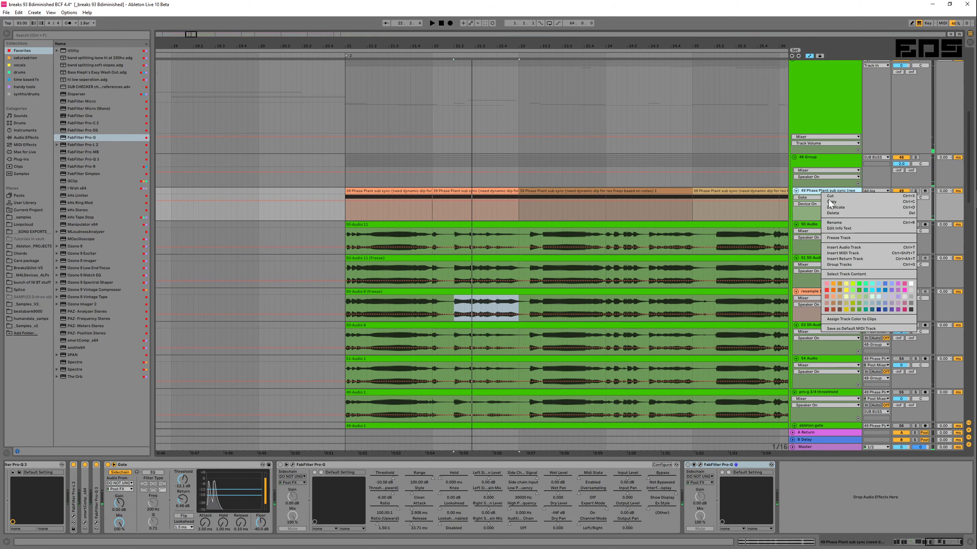
click(859, 247)
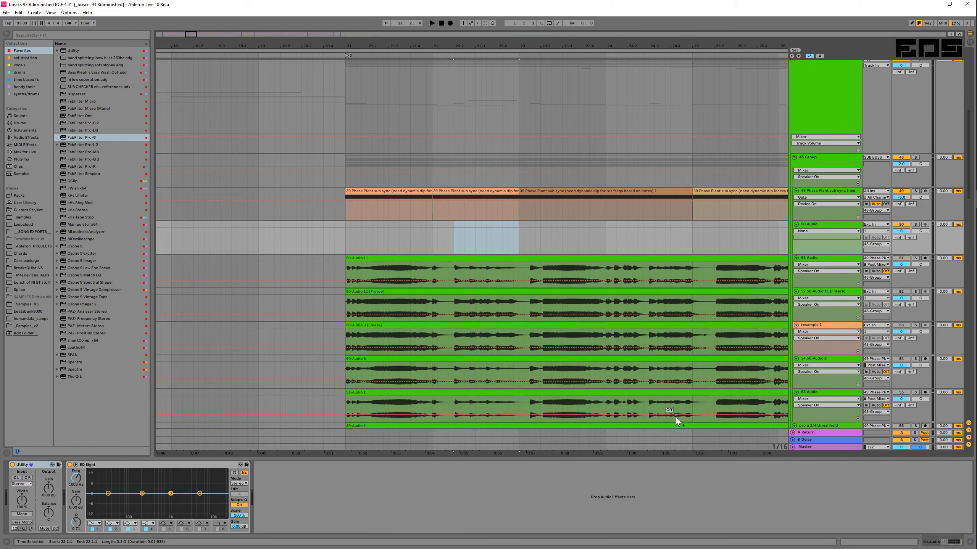
click(813, 192)
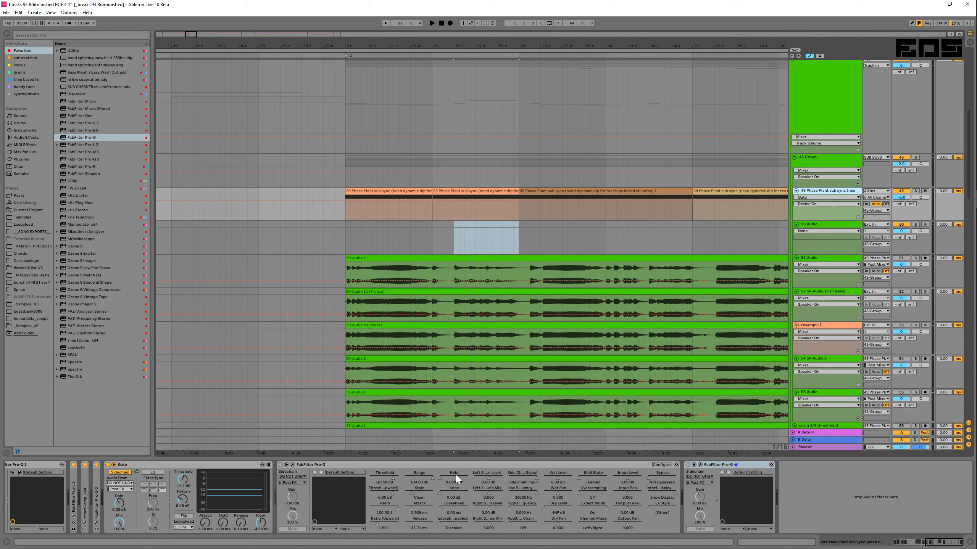
double_click(378, 464)
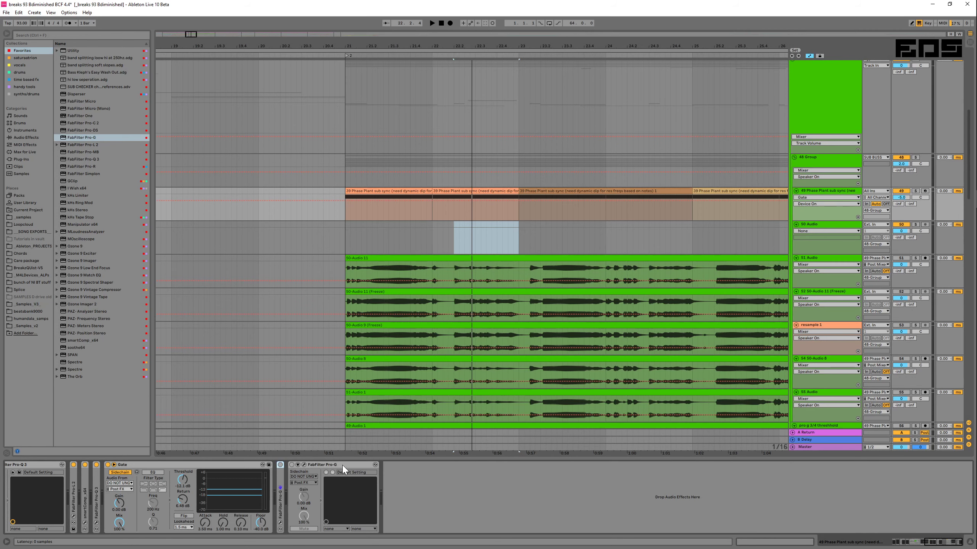
click(344, 466)
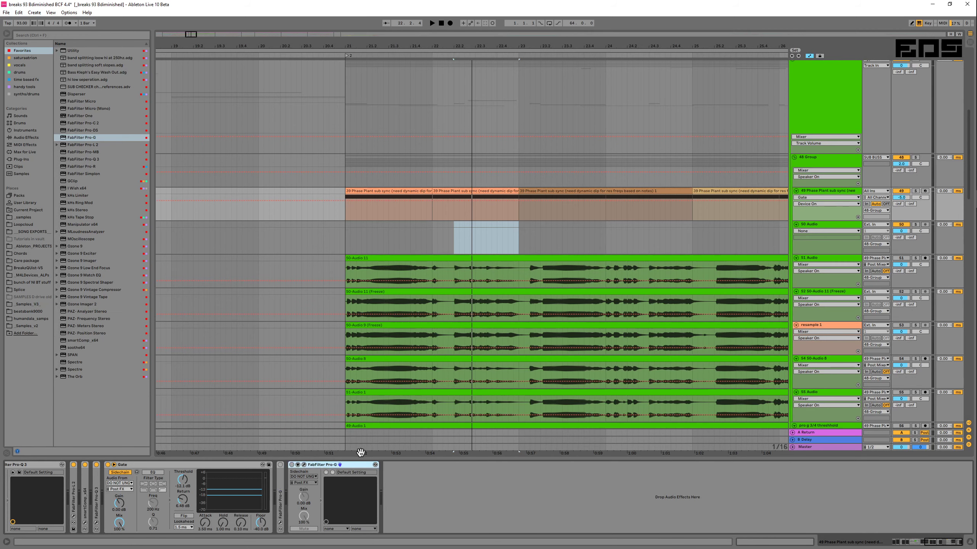
click(277, 477)
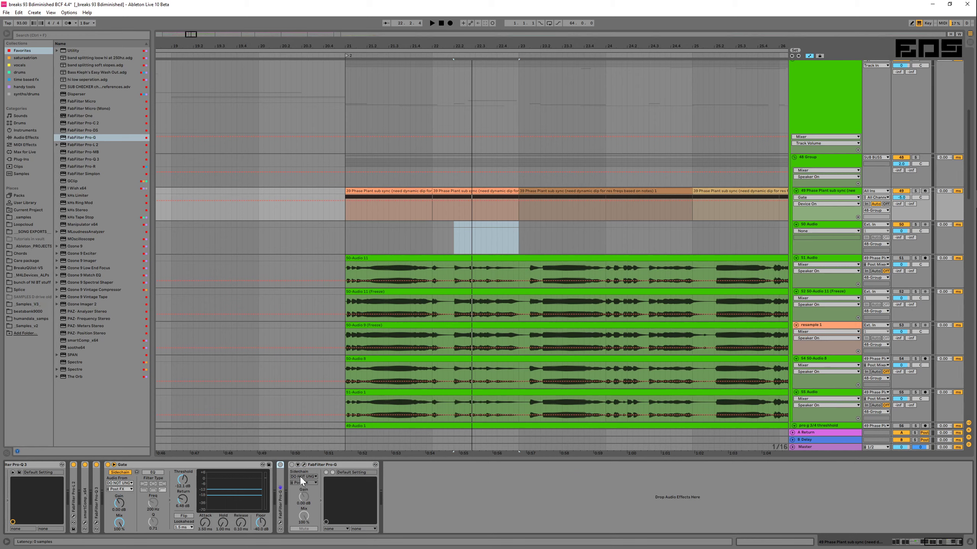
key(Delete)
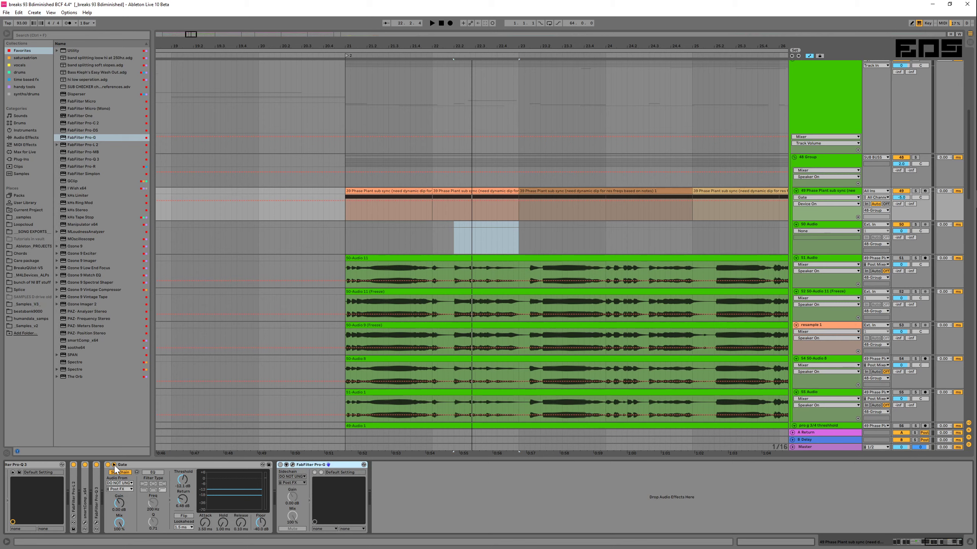
key(ctrl+z)
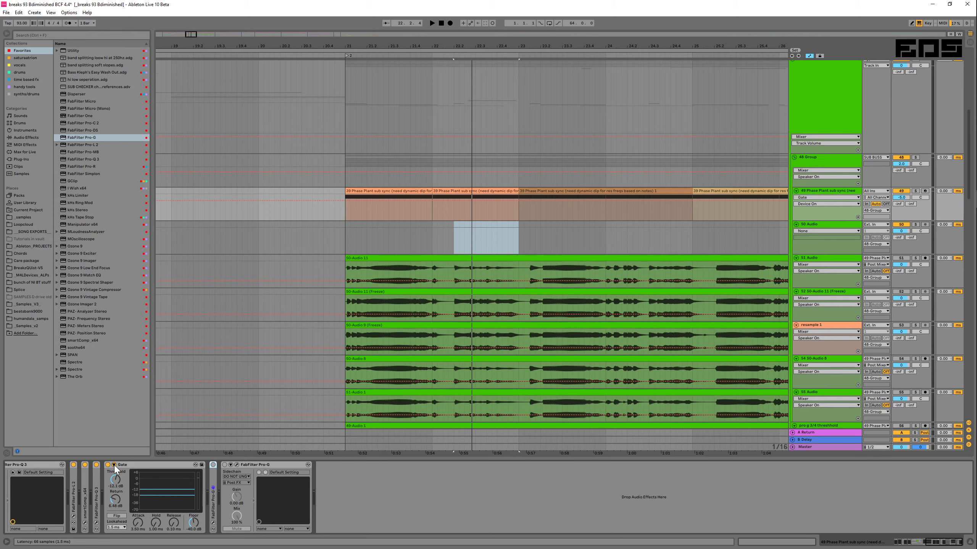
Step: Show the Gate's side chain section, lower its EQ frequency to about 119 Hz, and leave the side chain EQ off
click(113, 465)
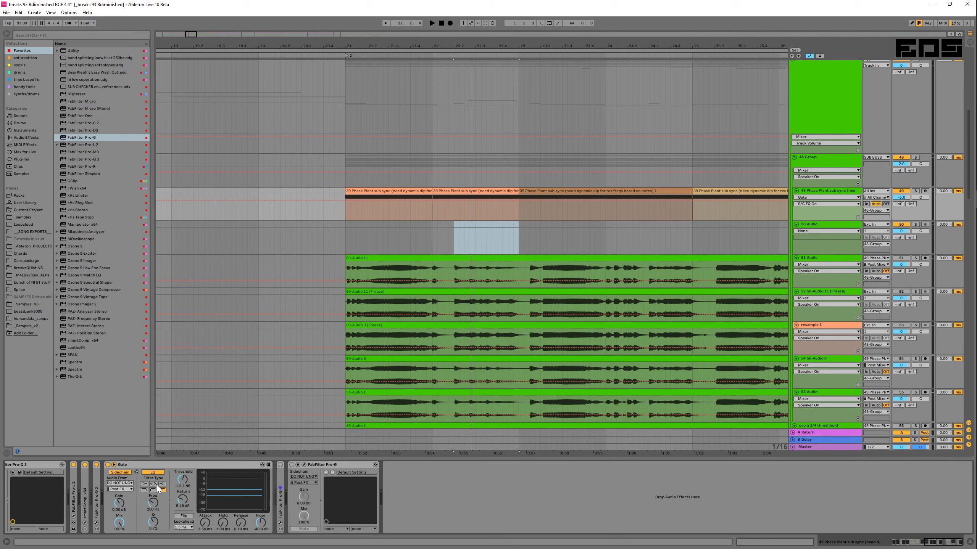
click(153, 502)
click(152, 472)
Step: Lower the Gate's return to 0 dB and set its lookahead to 10 ms
drag(182, 481, 183, 520)
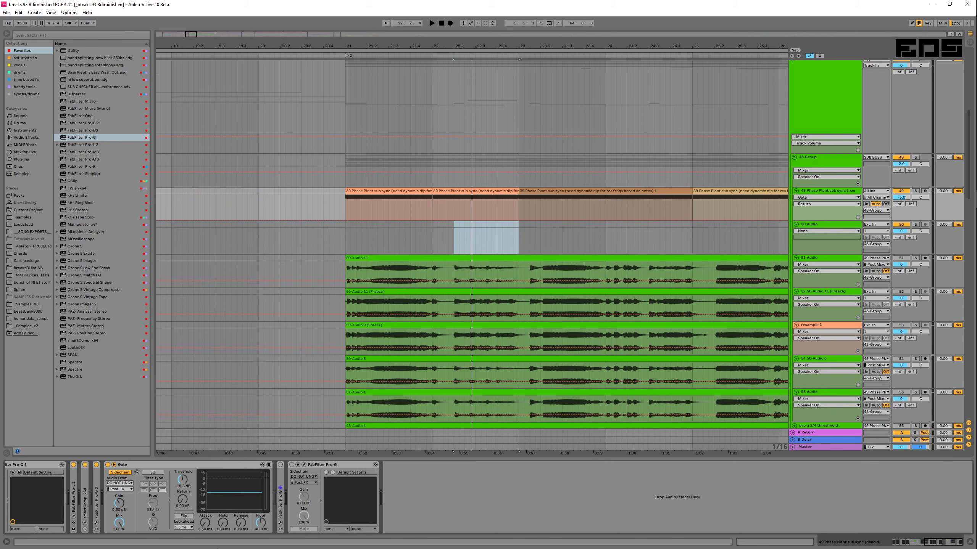
click(191, 528)
click(187, 544)
Step: Open the second Pro-G, enable its lookahead, check the device's latency, and move its window clear of the clips
click(303, 465)
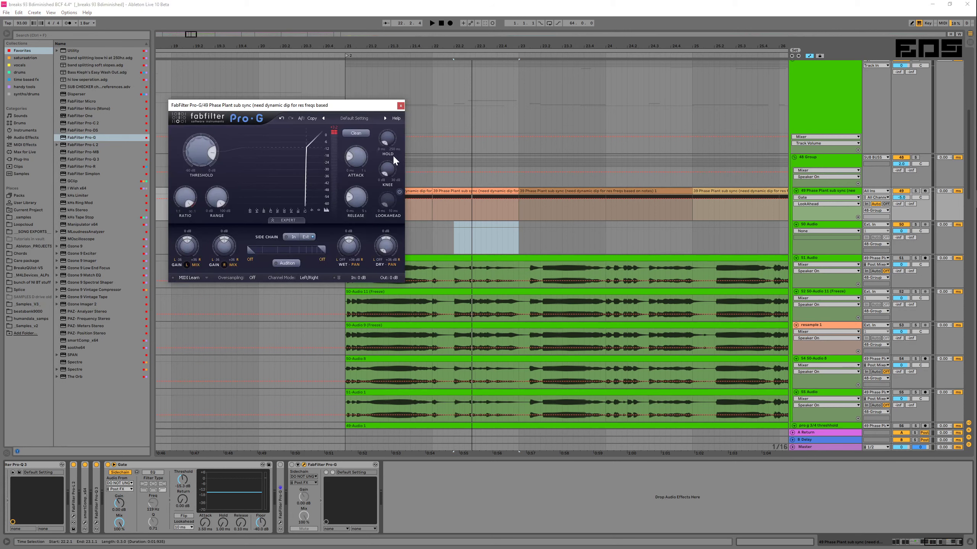
drag(386, 192, 384, 179)
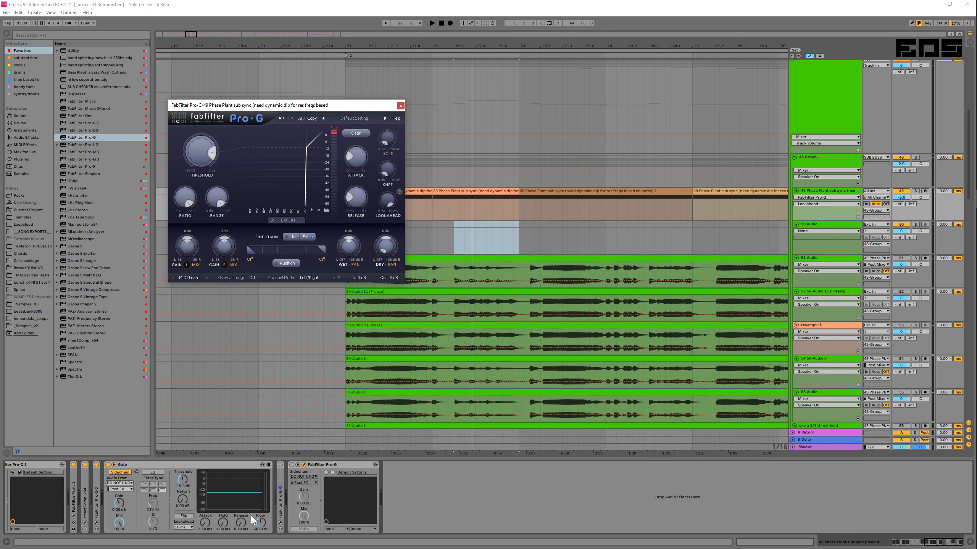
click(299, 470)
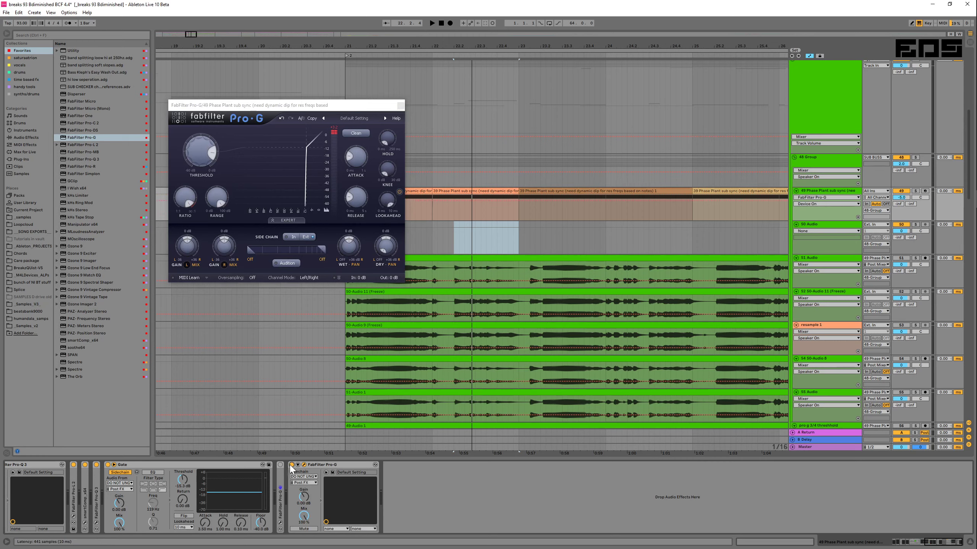
drag(311, 106, 188, 44)
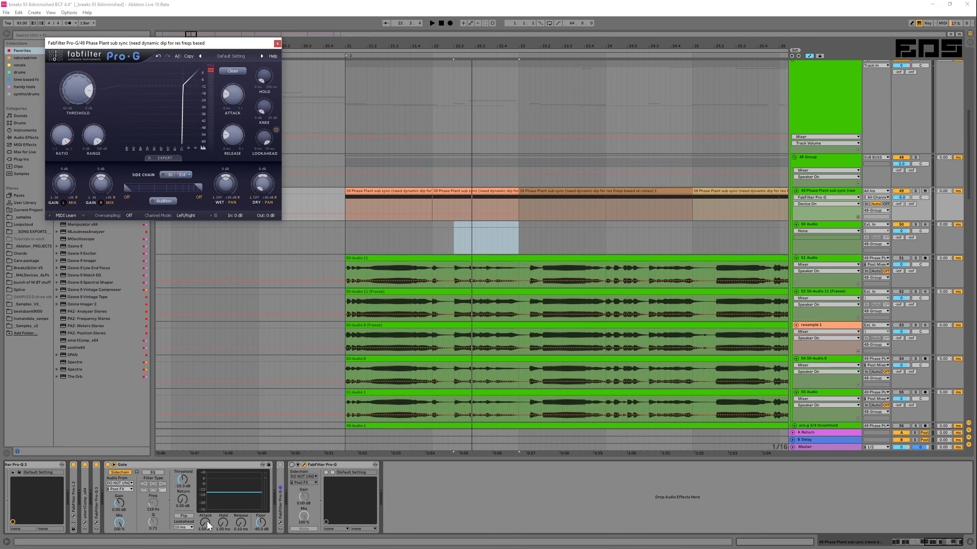
Step: Raise the Gate's release and play the gated sub from 21.1.1
click(221, 528)
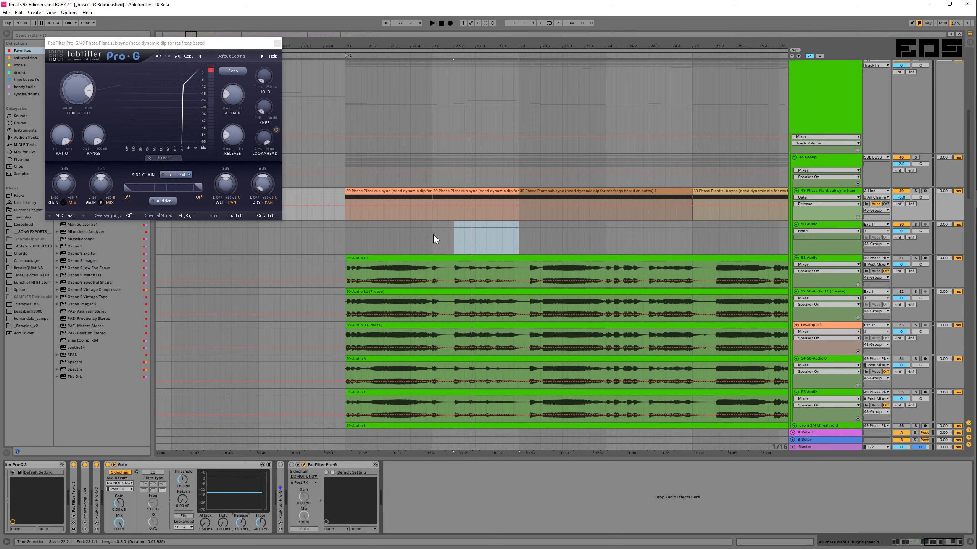
click(353, 228)
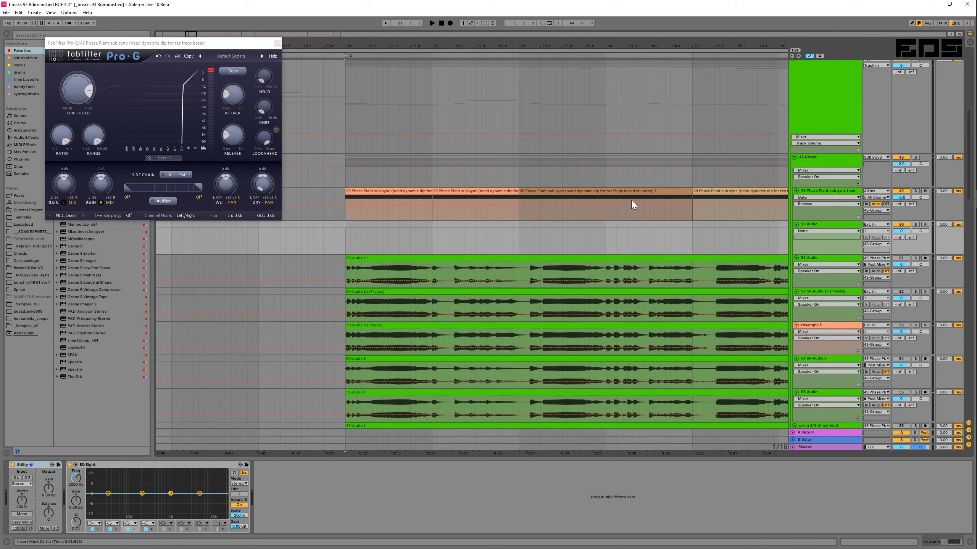
key(space)
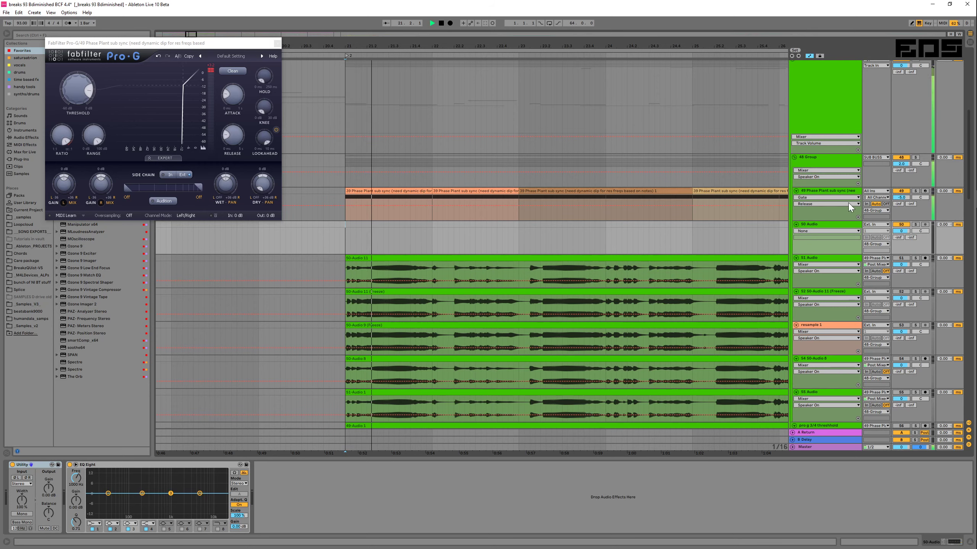
Step: Set the empty 50 Audio track's input to the 49 Phase Plant sub sync track, Post Mixer, and stop playback
click(876, 224)
scroll(864, 499, down, 2)
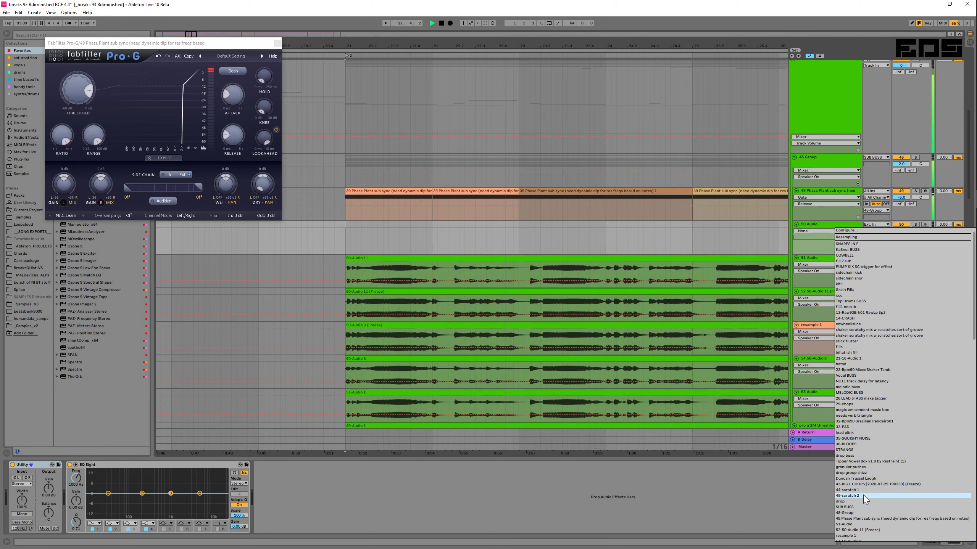
click(854, 515)
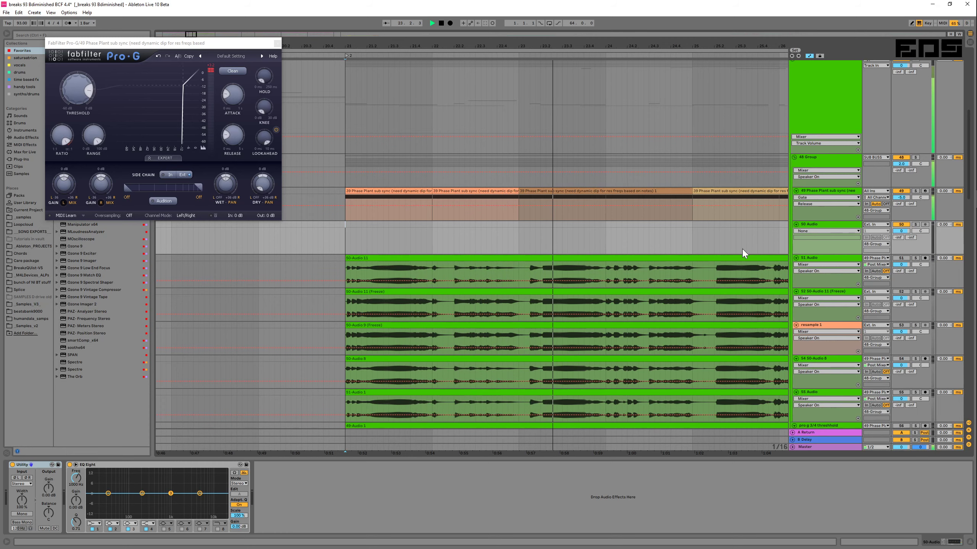
key(space)
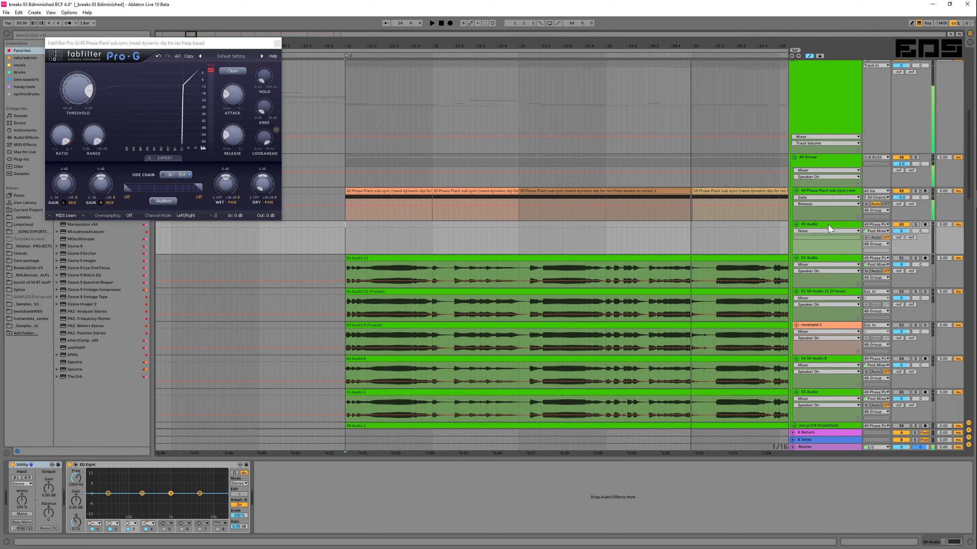
Step: Arm the 50 Audio track and record the Gate-processed sub from 21.1.1 until past the end of the Phase Plant clips
click(828, 226)
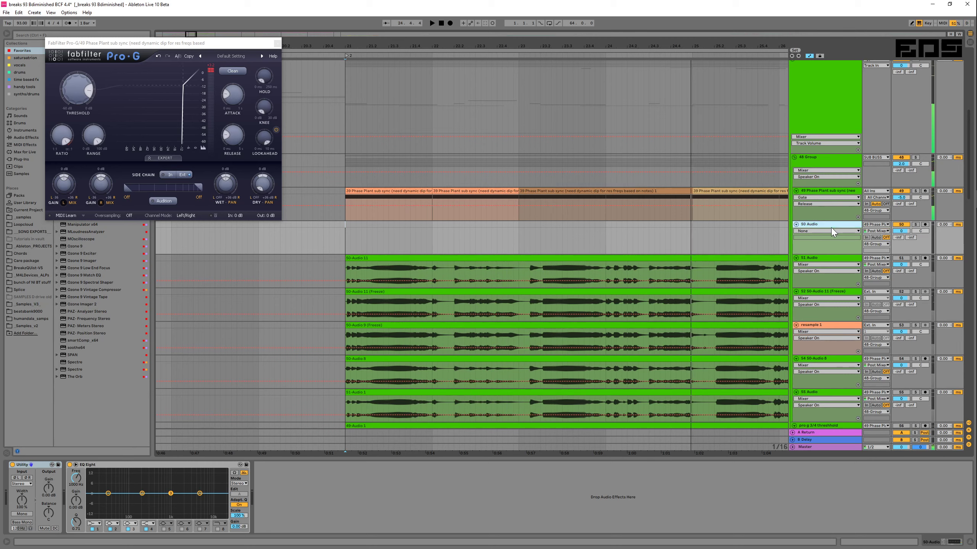
click(346, 227)
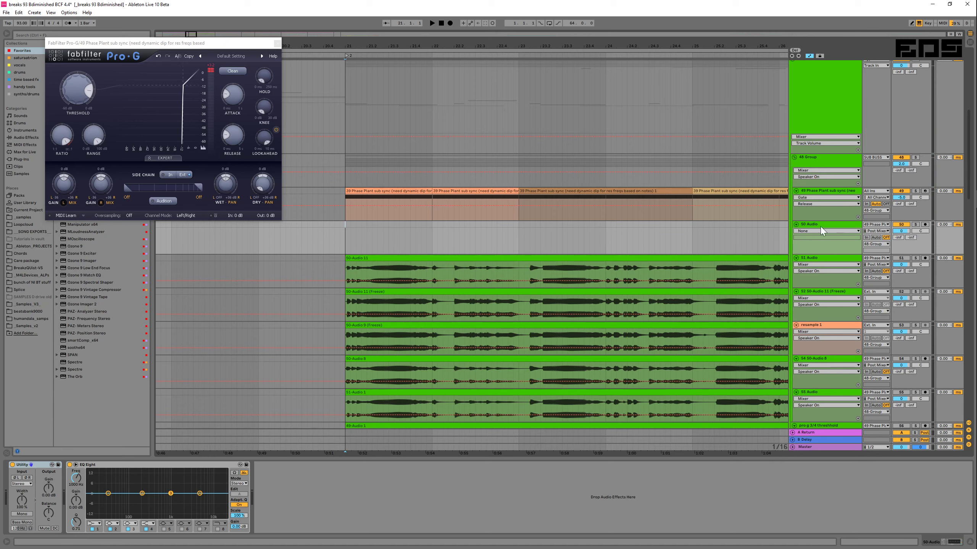
click(814, 193)
click(825, 227)
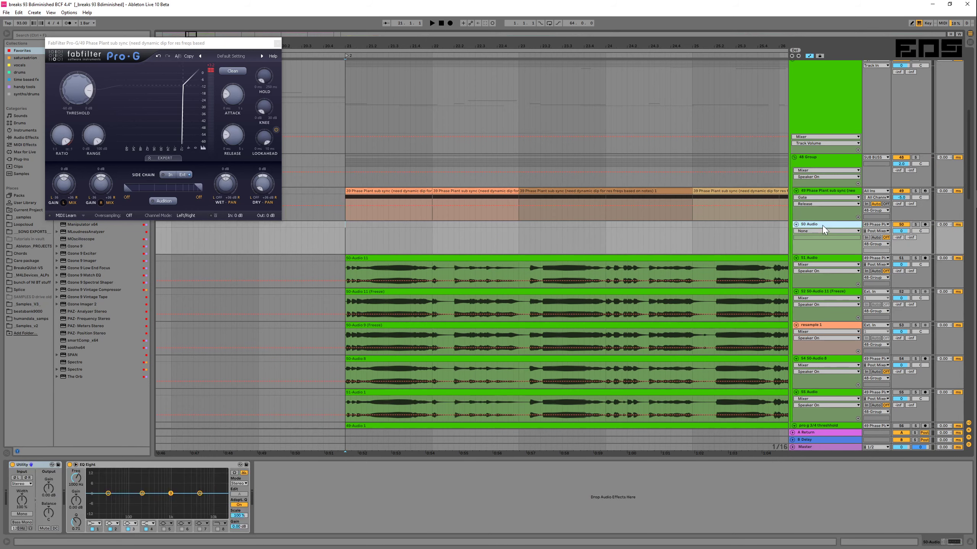
click(925, 225)
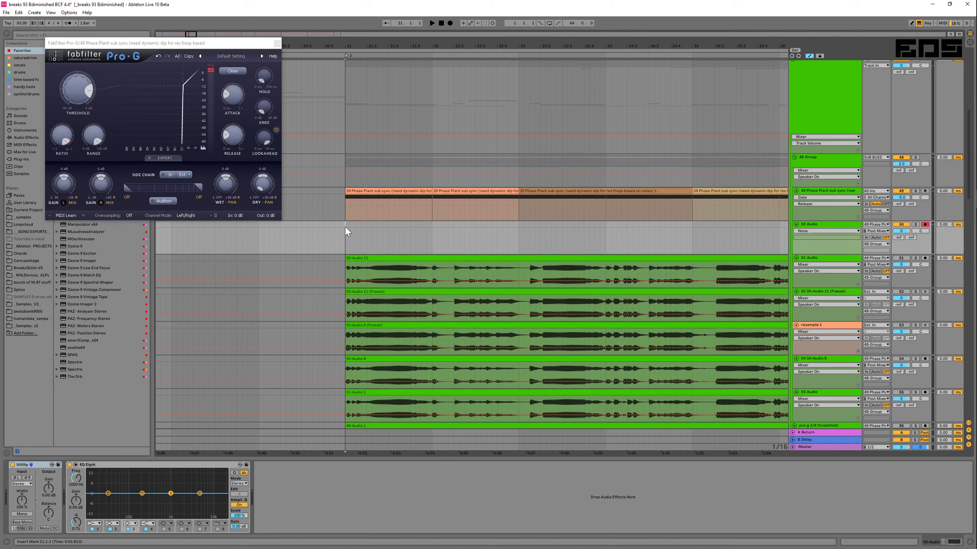
click(452, 24)
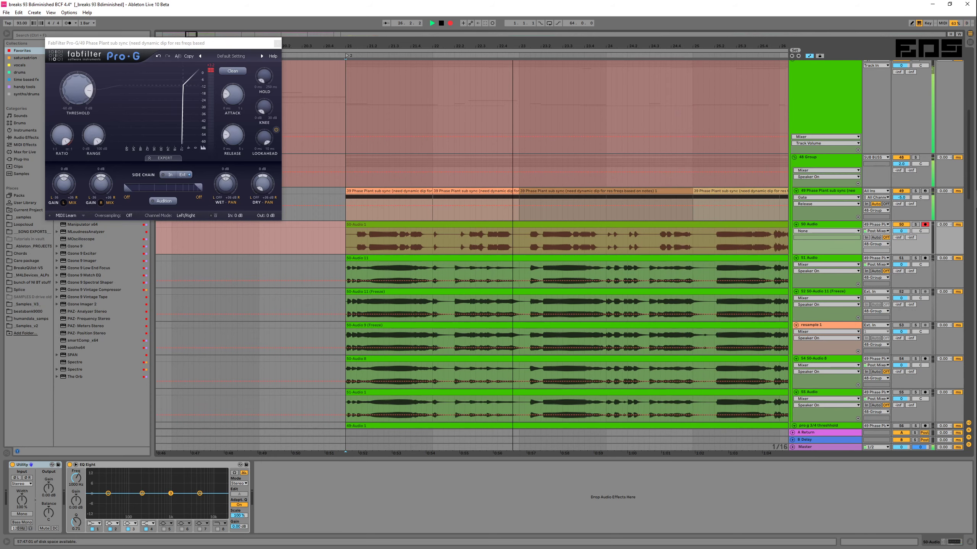
drag(513, 45, 469, 42)
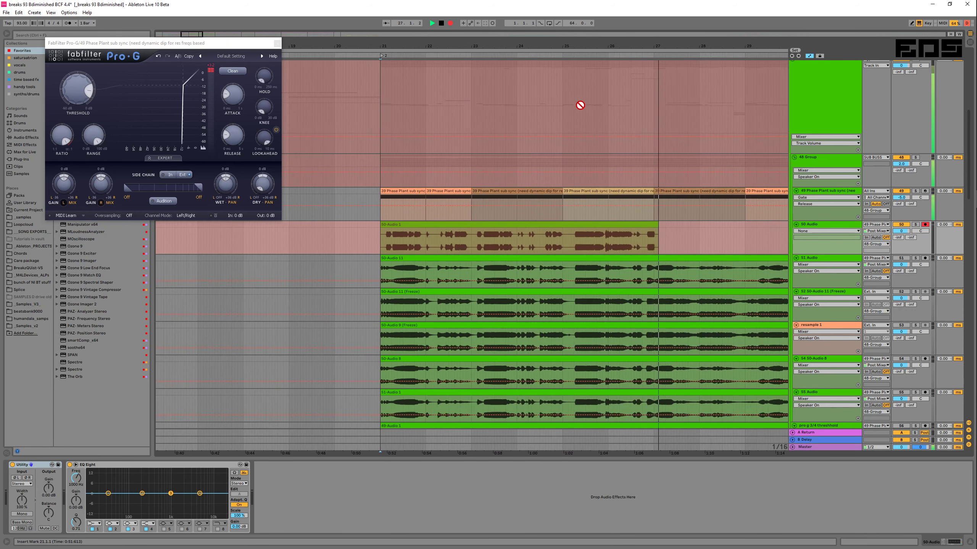
drag(575, 45, 450, 44)
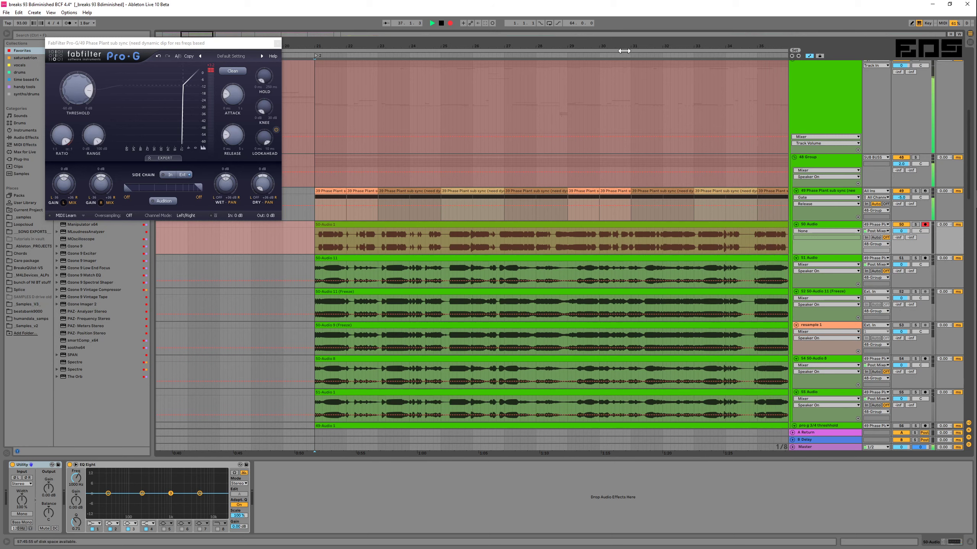
drag(622, 42, 566, 41)
key(space)
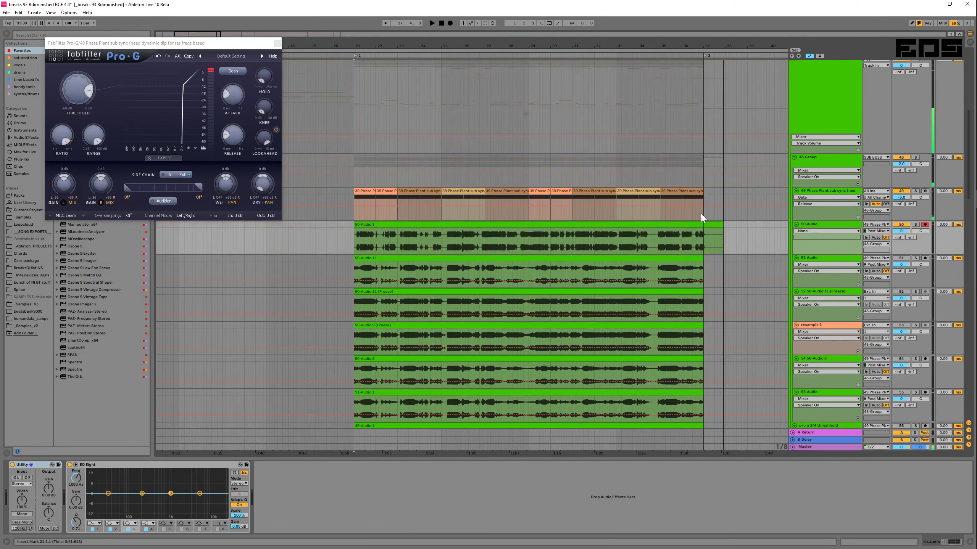
Step: Rename the recorded track "ableton gate lookahead" and duplicate it
click(827, 225)
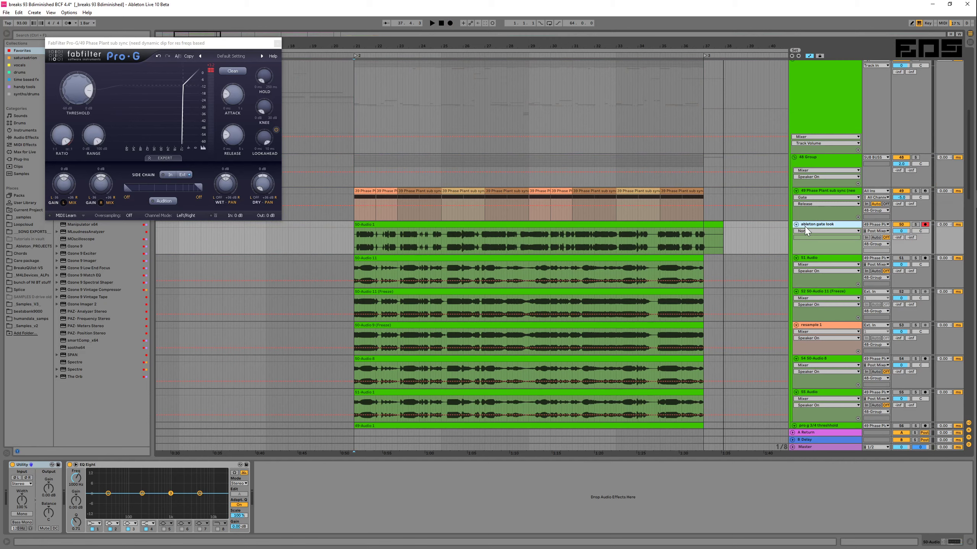
key(Return)
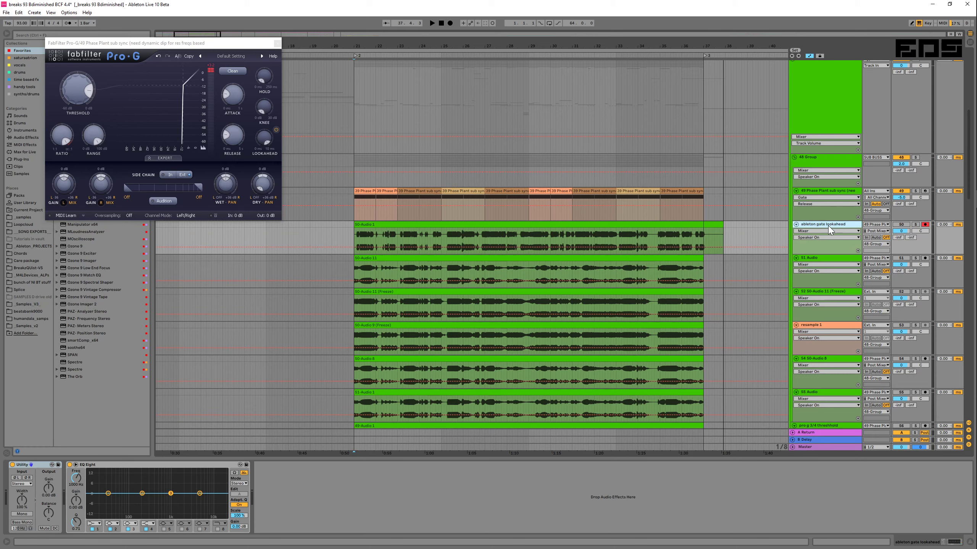
key(ctrl+d)
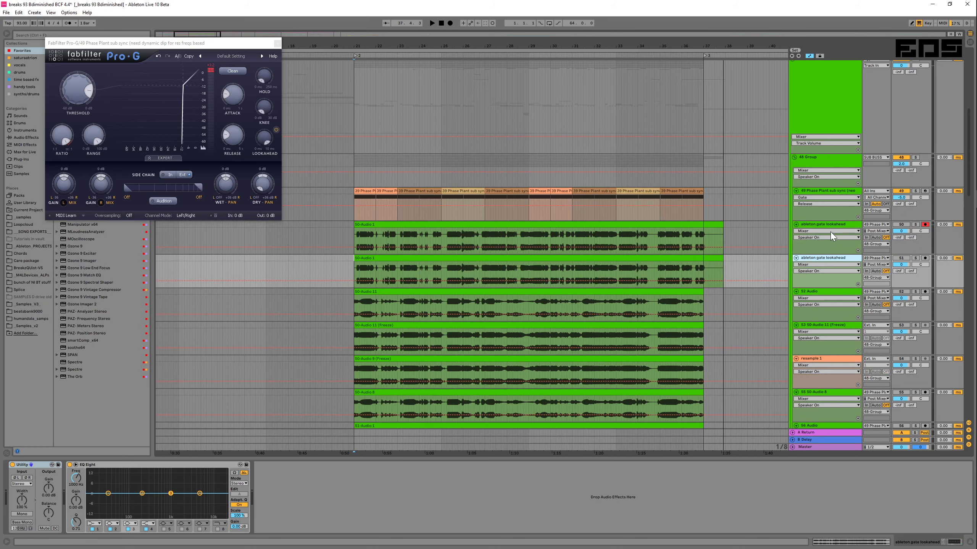
Step: Rename the upper of the two "ableton gate lookahead" tracks "pro-G lookahead"
click(820, 215)
click(827, 226)
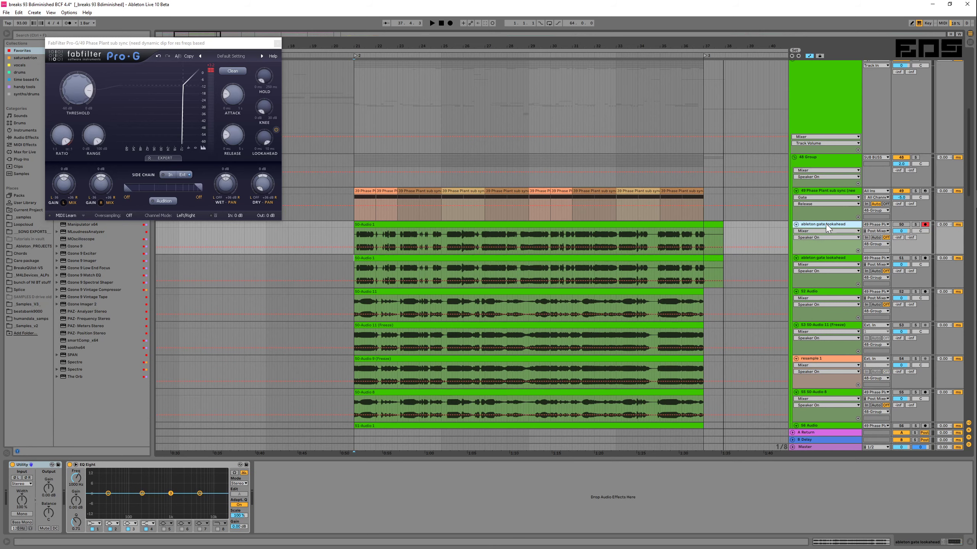
key(ctrl+r)
text(P)
Step: Copy the Glue Compressor from the 52 Audio track onto the pro-G lookahead track
click(828, 258)
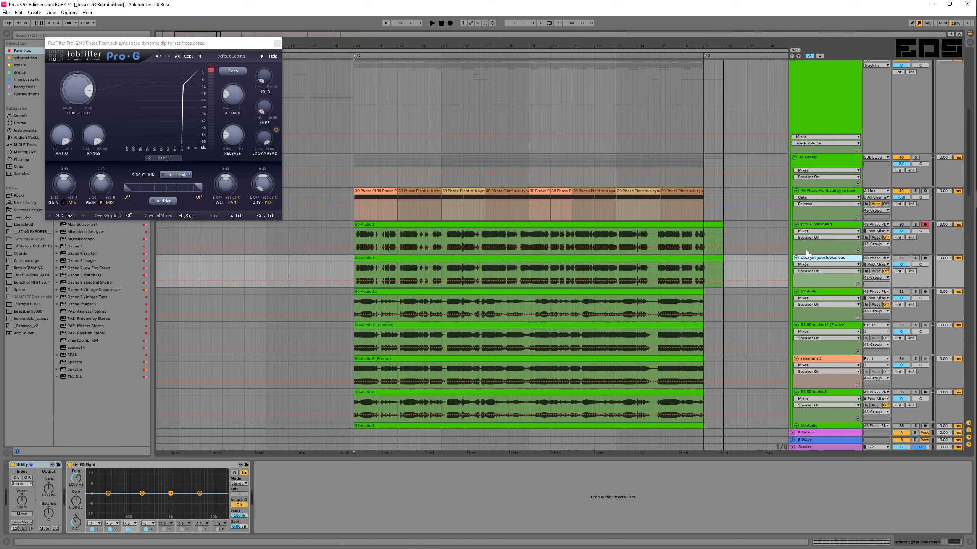
click(823, 292)
click(319, 469)
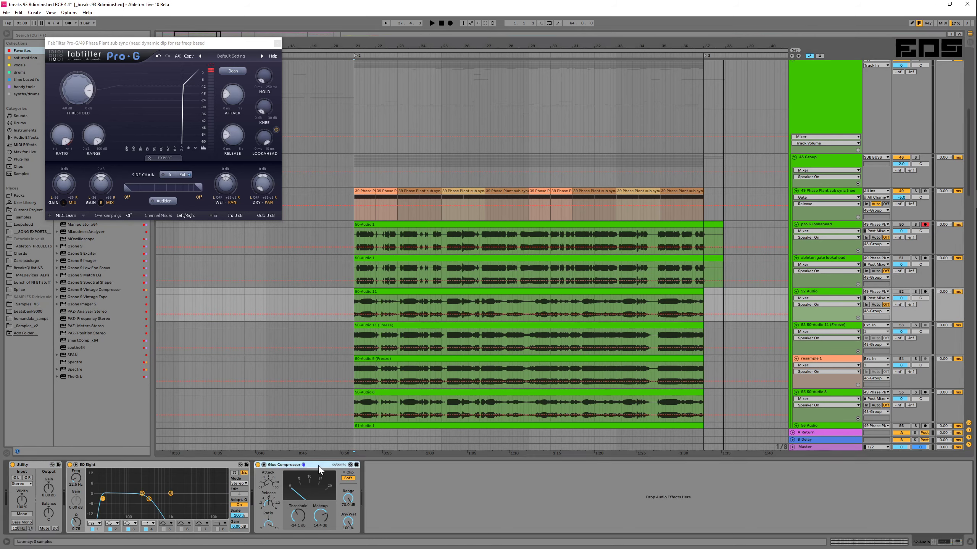
click(826, 257)
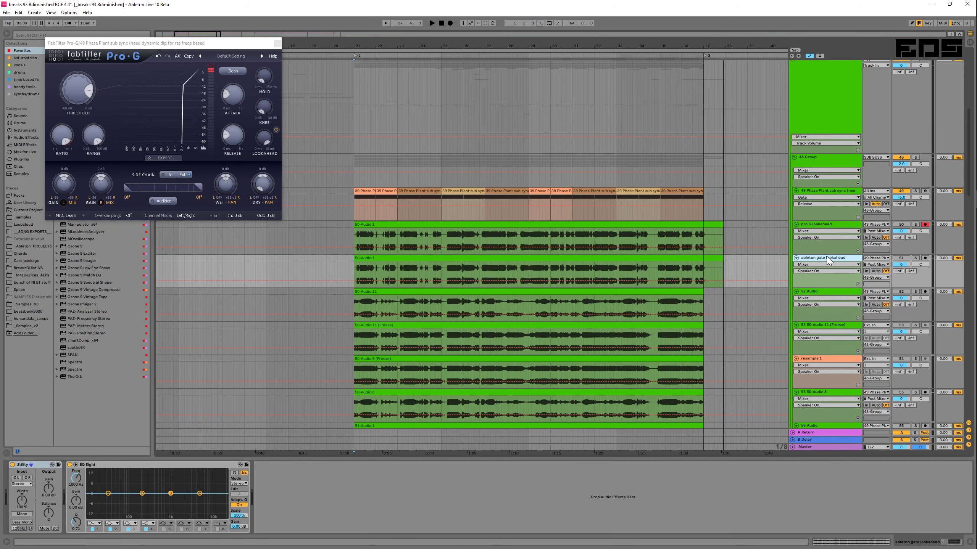
click(309, 490)
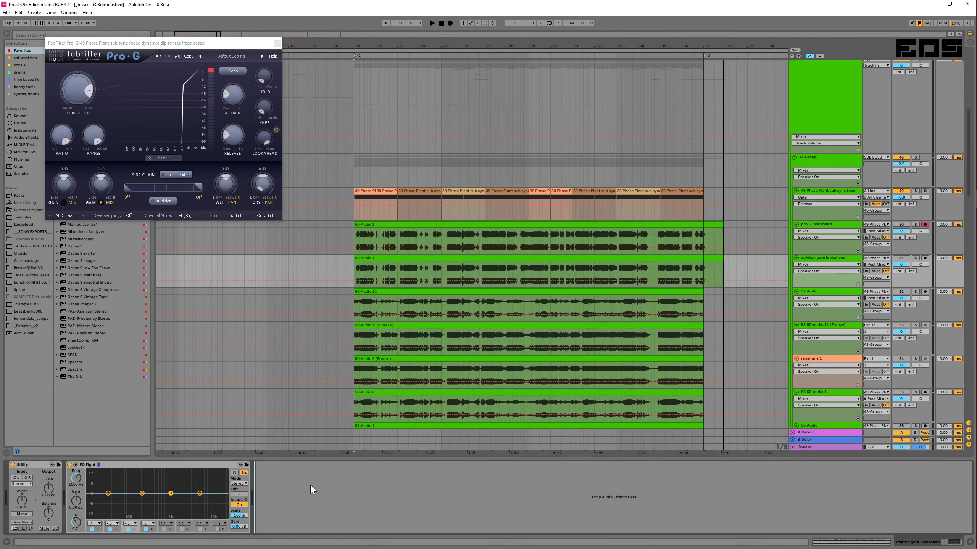
click(832, 228)
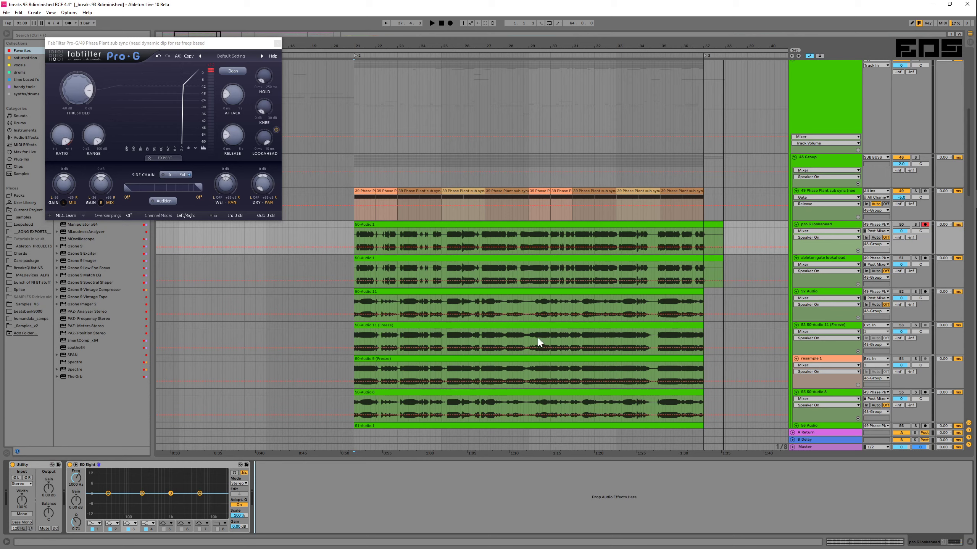
key(ctrl+v)
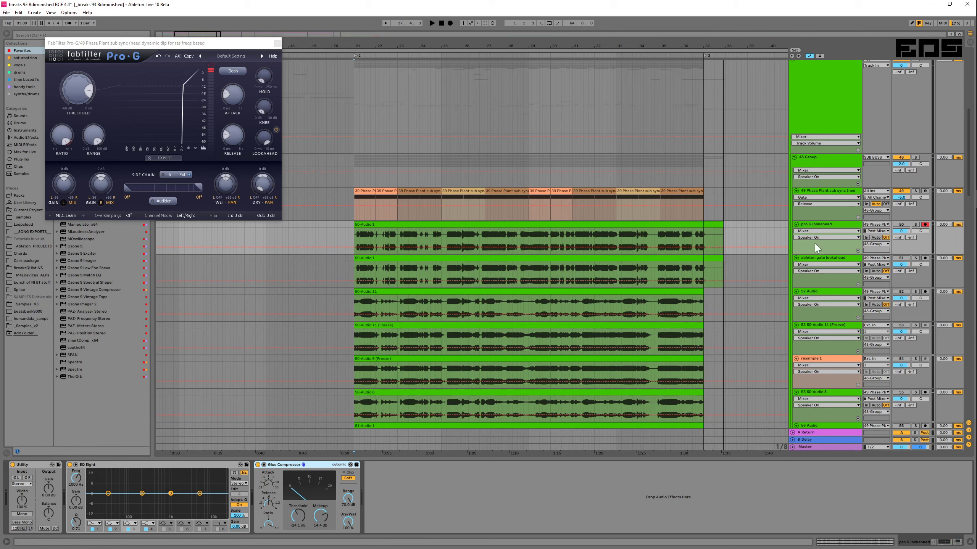
Step: Delete the duplicated recording from the pro-G lookahead track
click(834, 192)
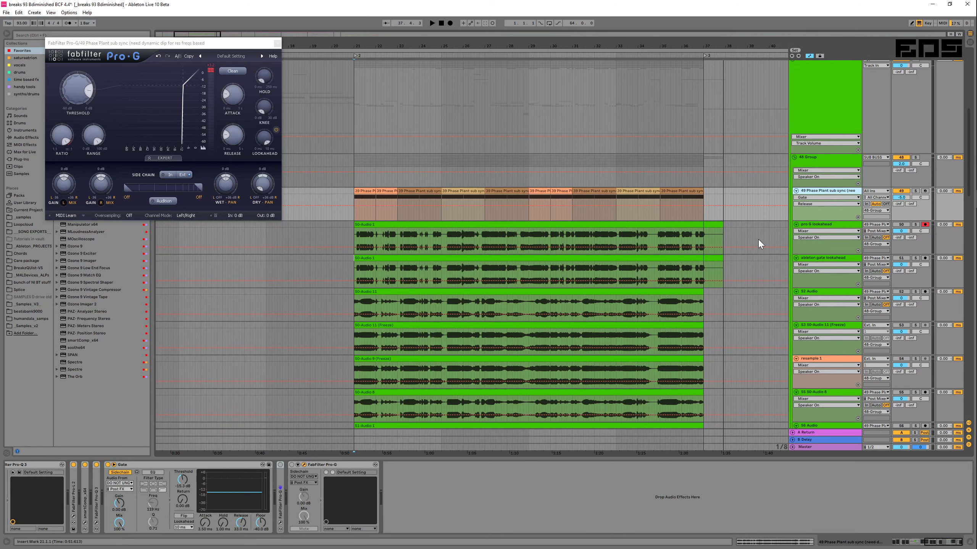
click(628, 225)
key(Delete)
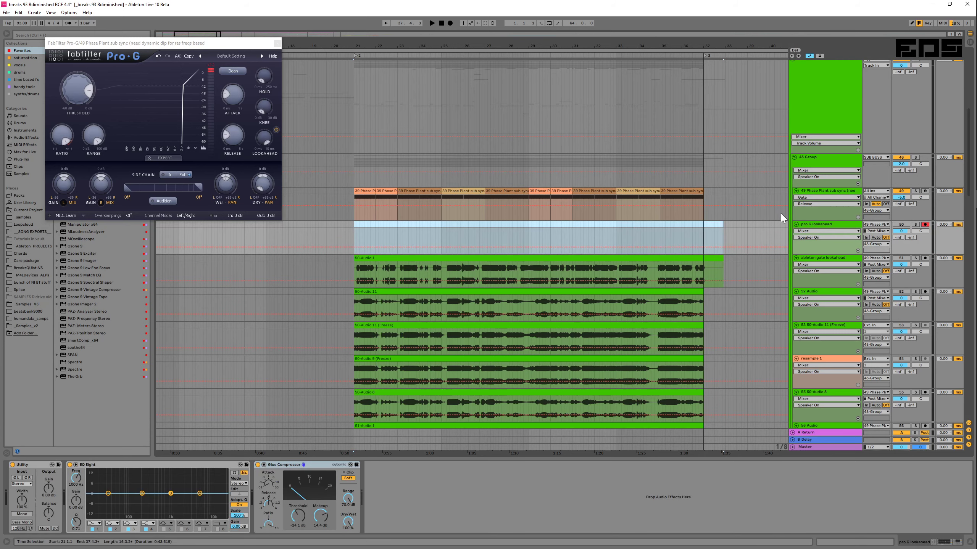
Step: On the Phase Plant sub track, switch on the last FabFilter Pro-G and bypass the Gate
click(832, 192)
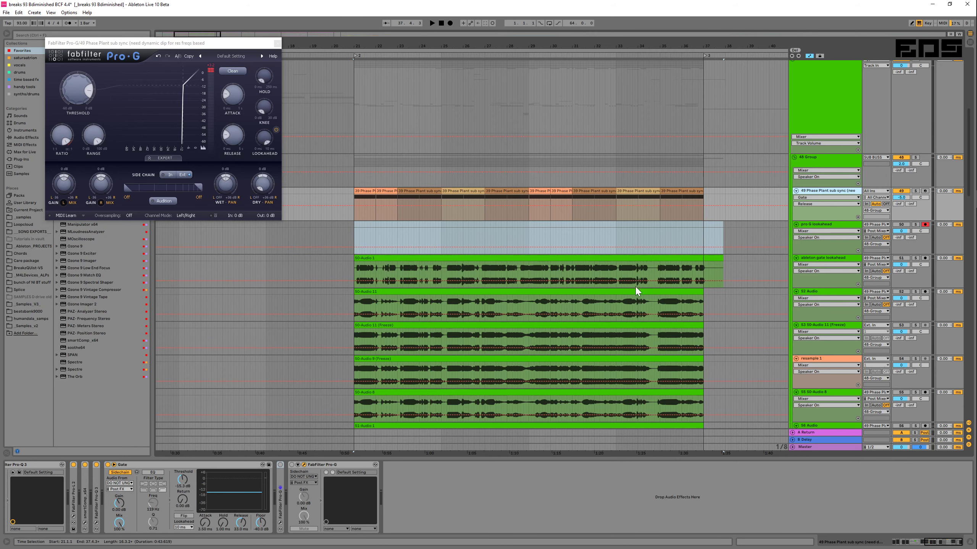
scroll(607, 301, down, 1)
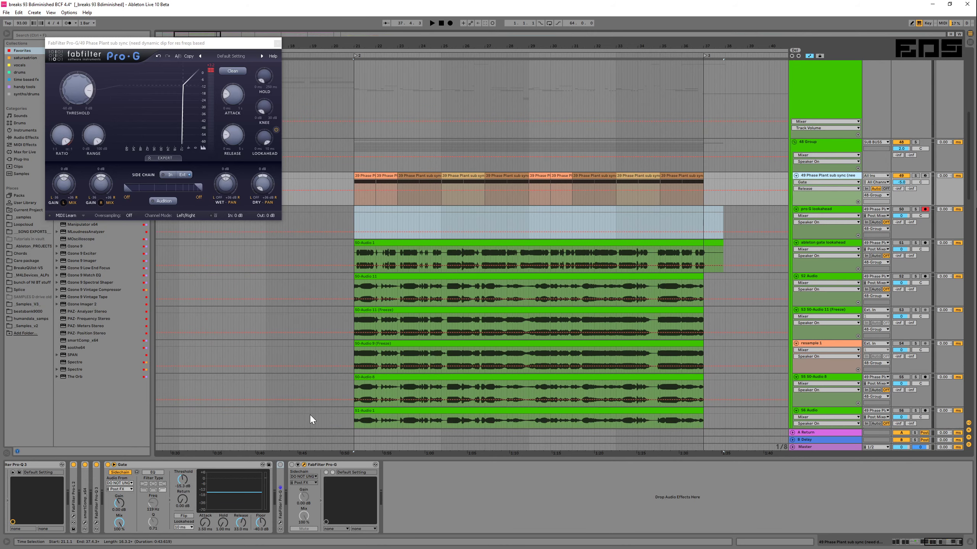
click(183, 480)
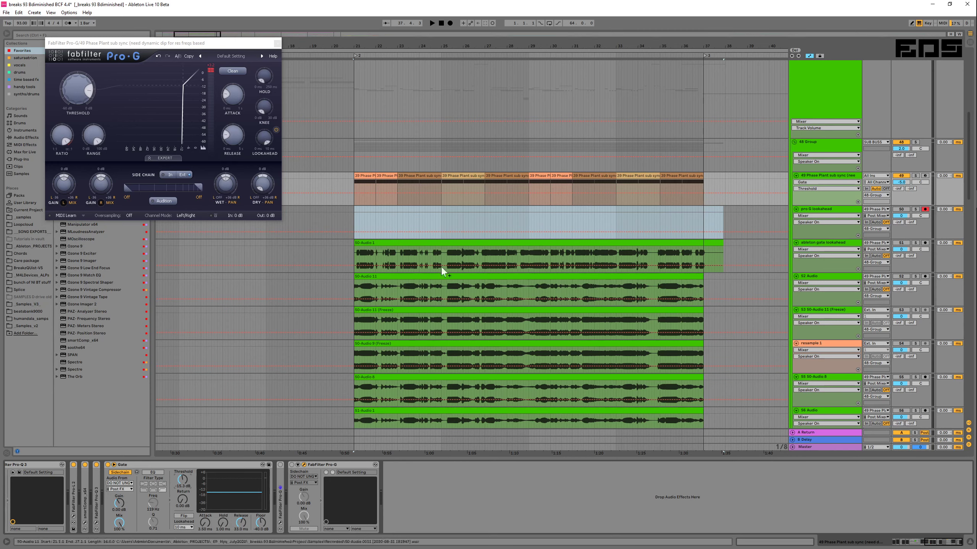
click(353, 210)
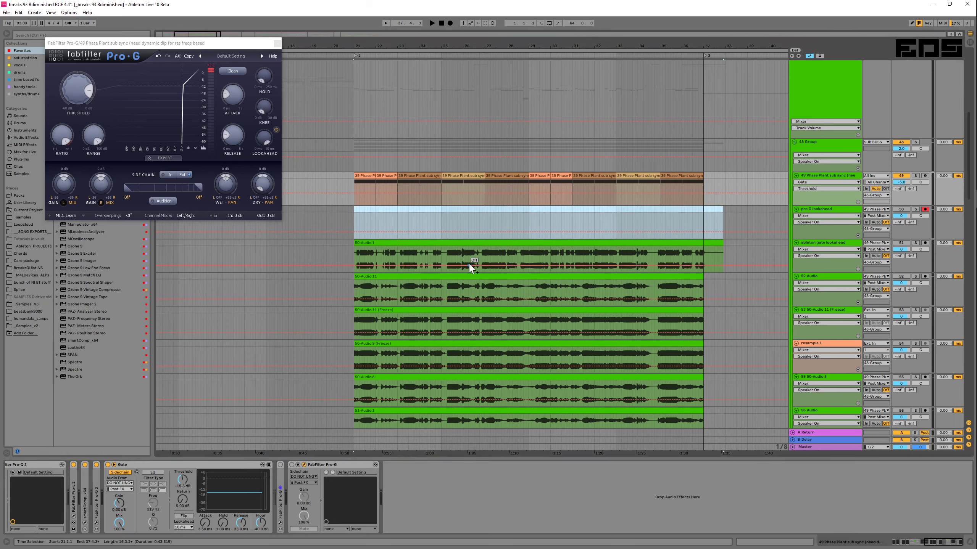
click(292, 467)
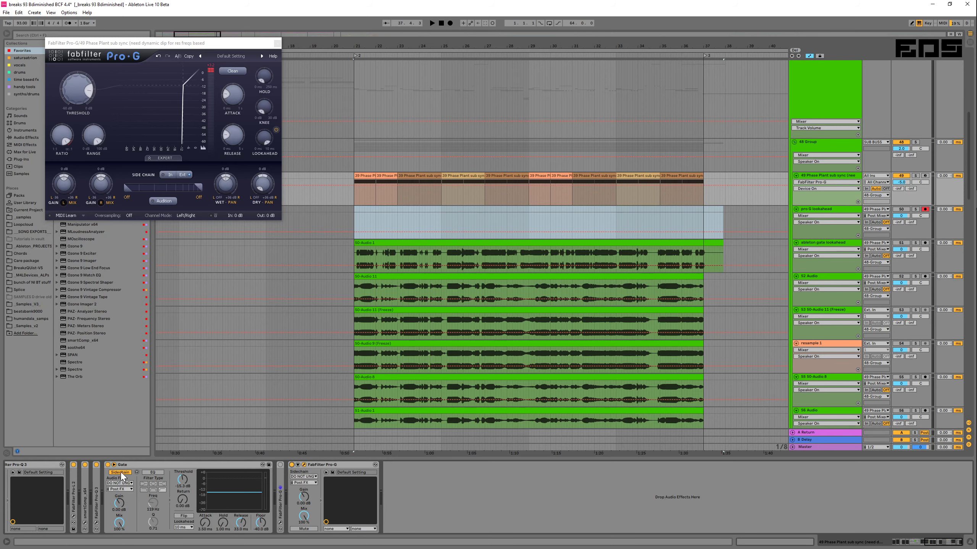
Step: Reopen the Pro-G window, play the sub through it to watch the gating, and move the window clear of the clips
click(303, 467)
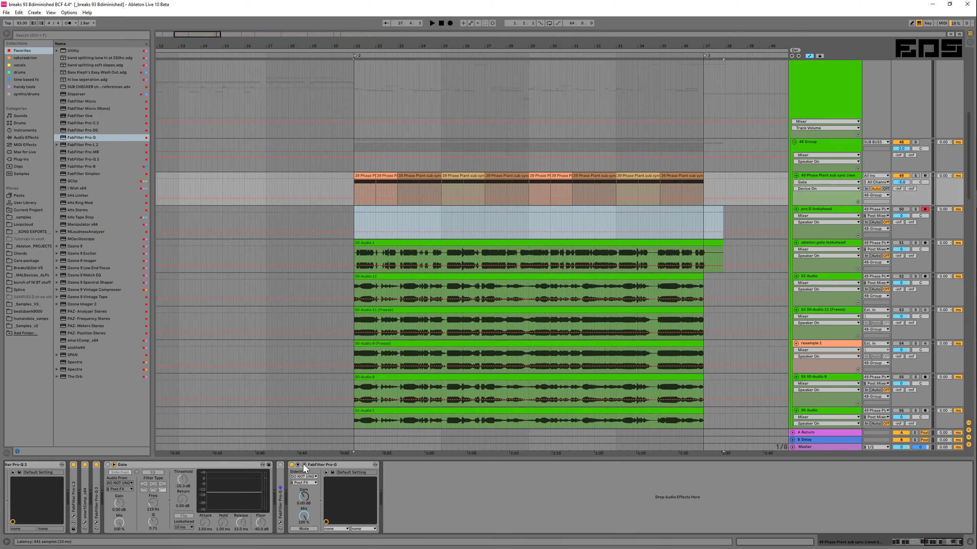
click(304, 467)
drag(196, 47, 386, 100)
key(space)
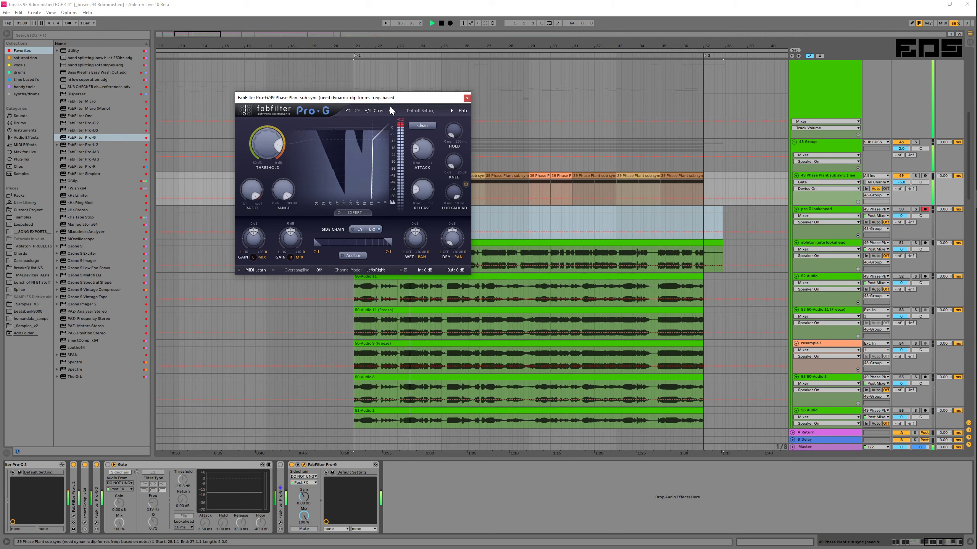
drag(406, 103, 273, 76)
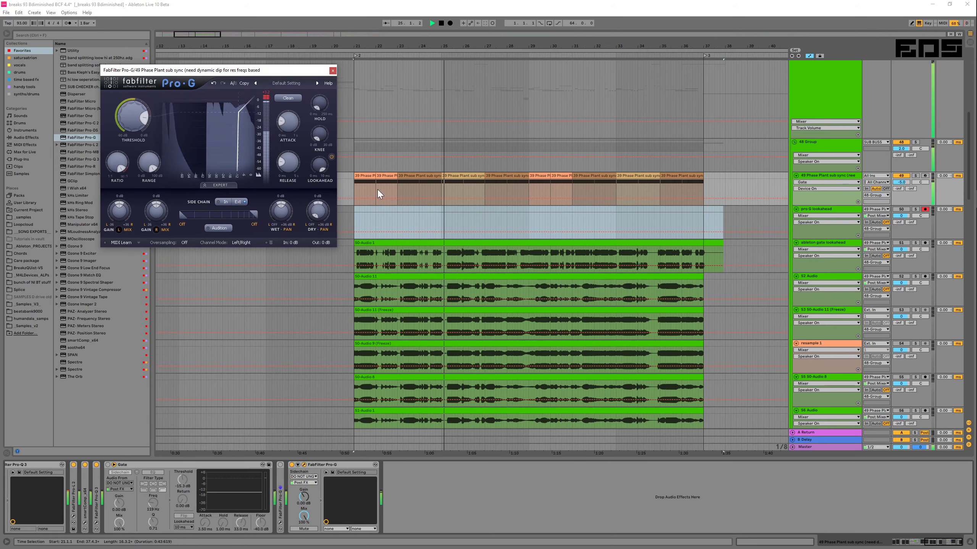
Step: Stop playback and record the Pro-G-gated sub onto the pro-G lookahead track from 21.1.1 until past the end of the clips
click(356, 212)
key(space)
click(355, 209)
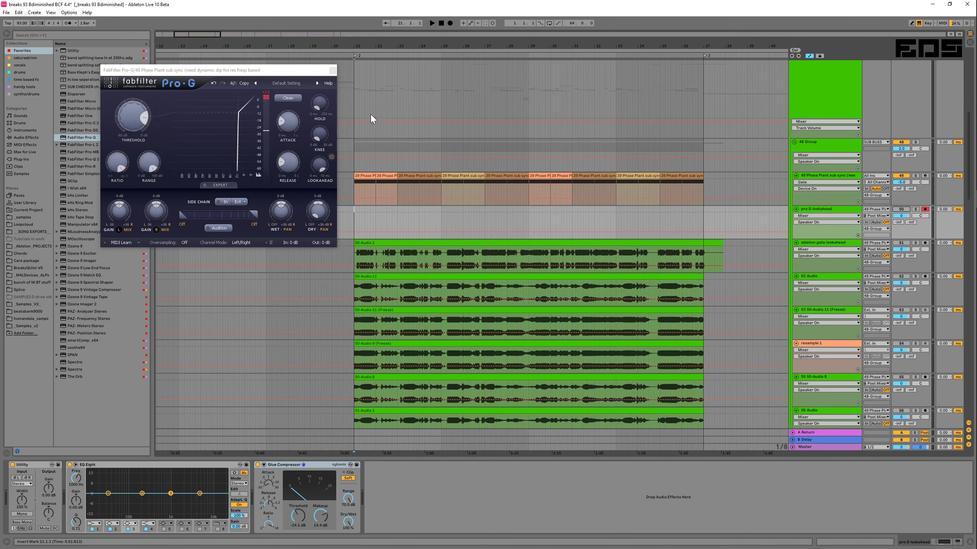
click(449, 23)
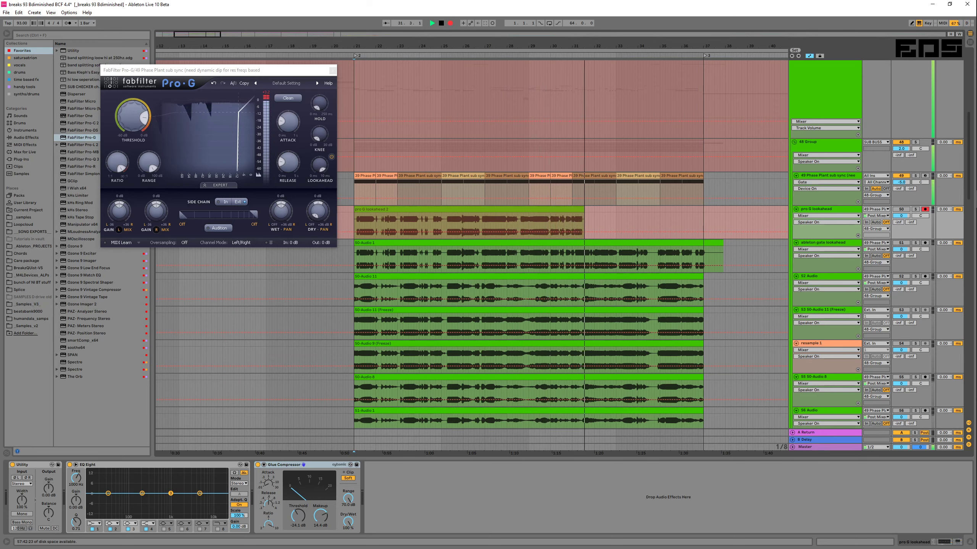
mouse_move(286, 113)
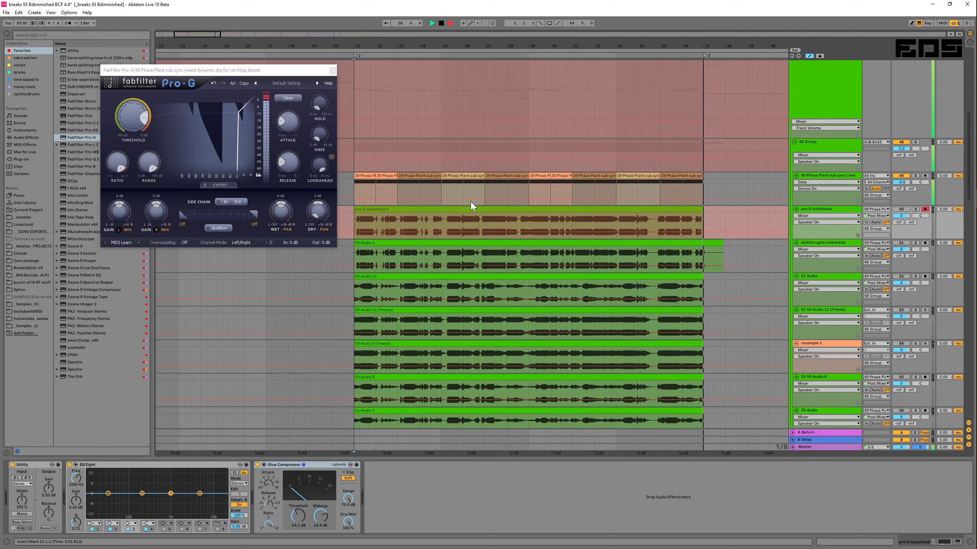
key(space)
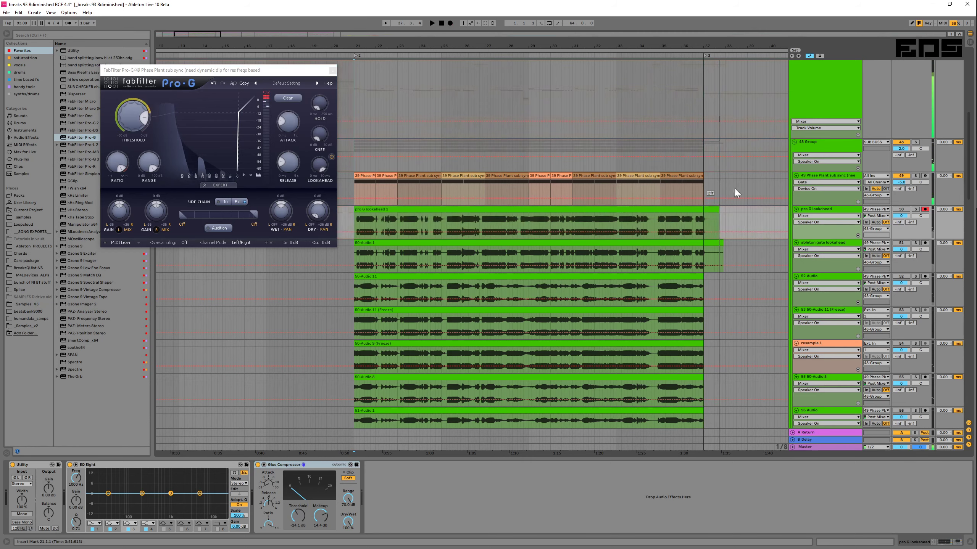
Step: Duplicate the pro-G lookahead track together with its recording
right_click(845, 214)
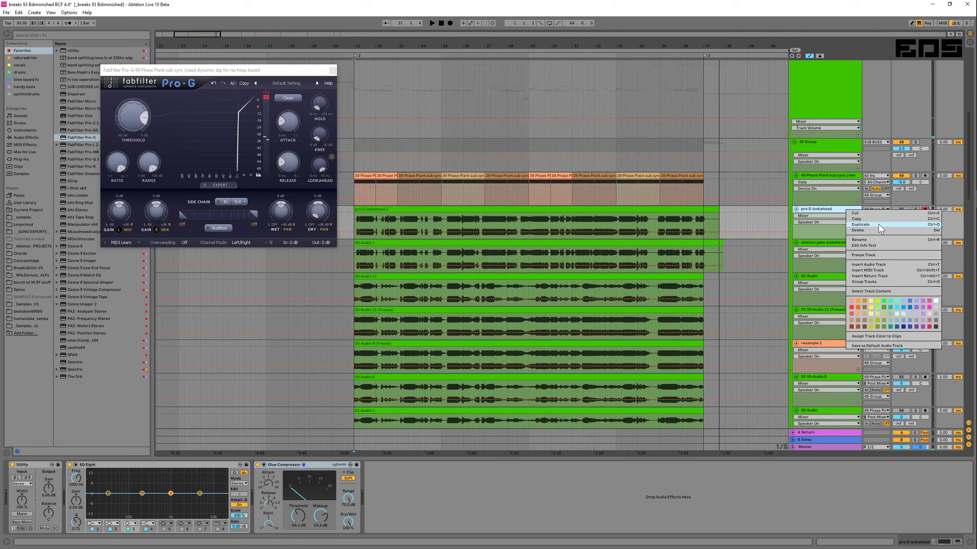
click(742, 217)
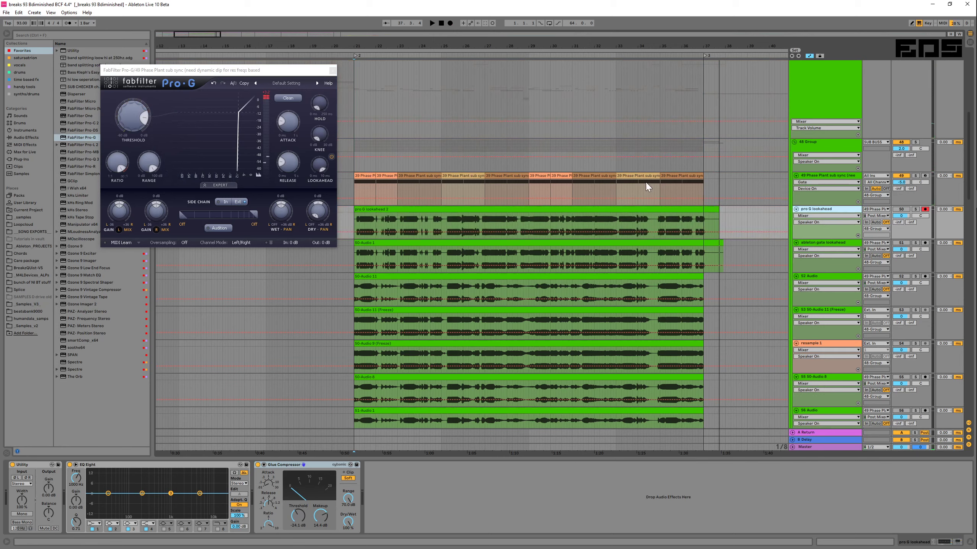
key(ctrl+d)
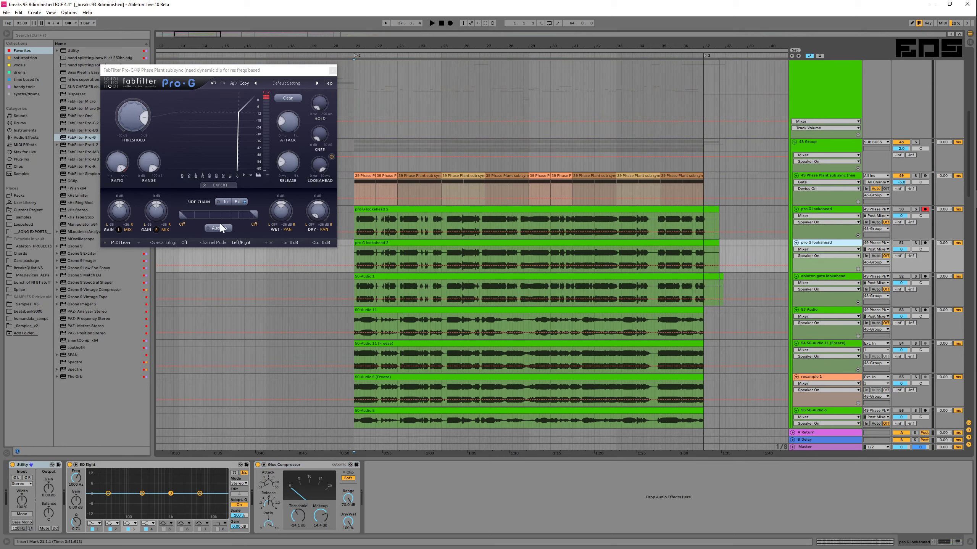
Step: Solo the SUB BUSS and play the Phase Plant sub from 35.1.1 for a short stretch
click(661, 191)
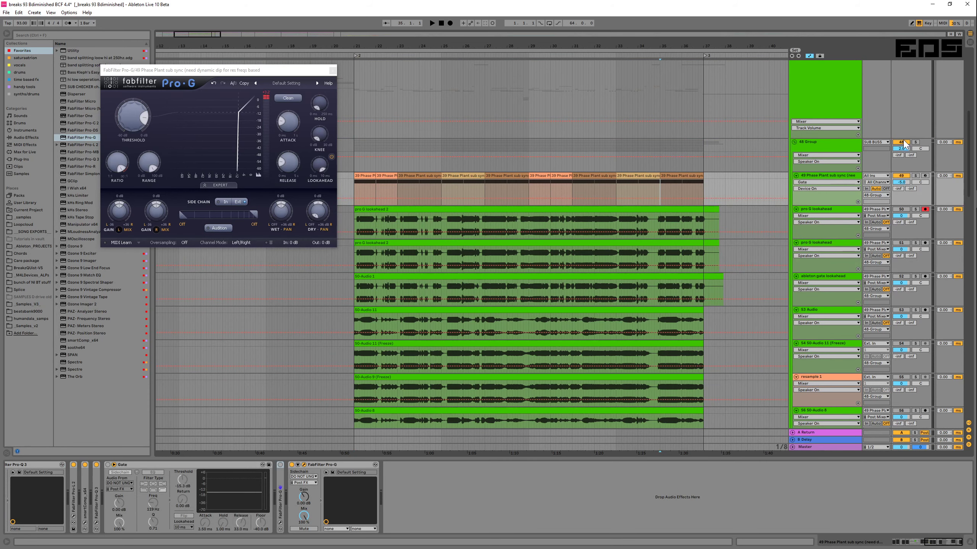
scroll(887, 121, up, 4)
key(space)
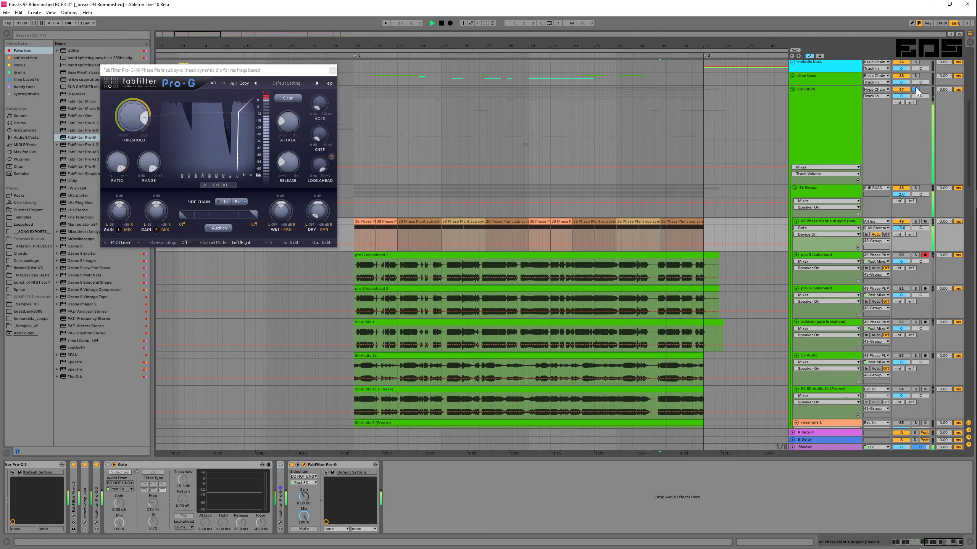
key(space)
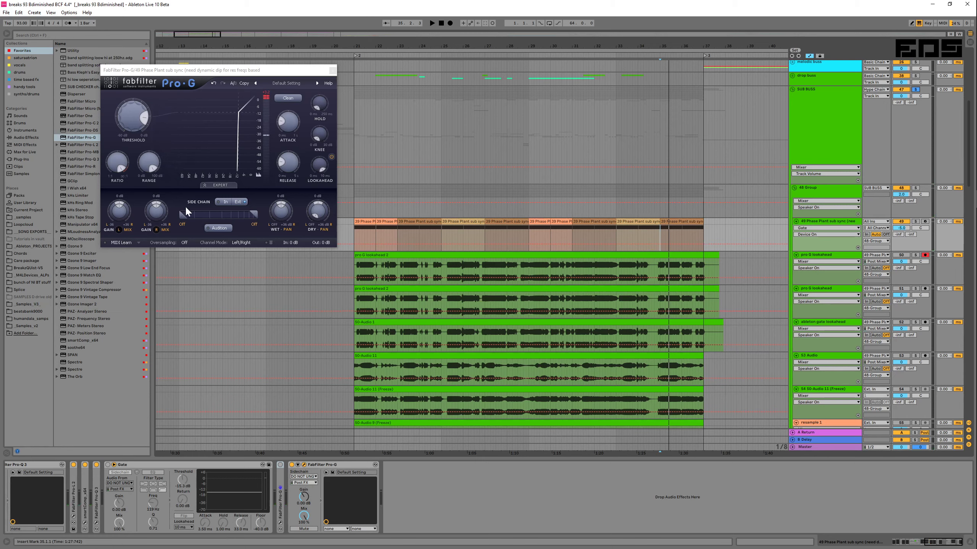
Step: Set the Pro-G side-chain low cut to 145.4 Hz and play the sub through it
drag(183, 216, 209, 219)
key(space)
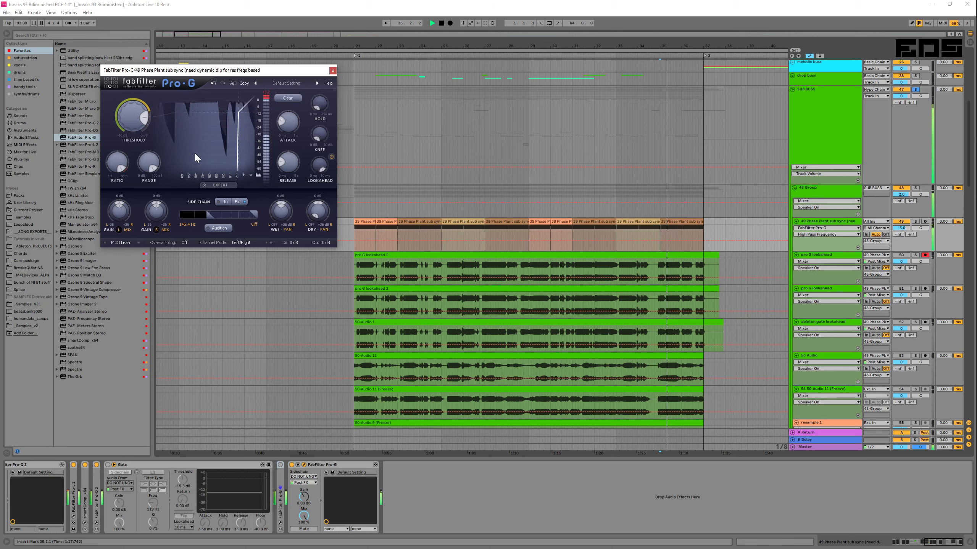
key(space)
Step: Duplicate the FabFilter Pro-G on the Phase Plant sub track, bypass the original, and play the sub through the duplicate
click(339, 465)
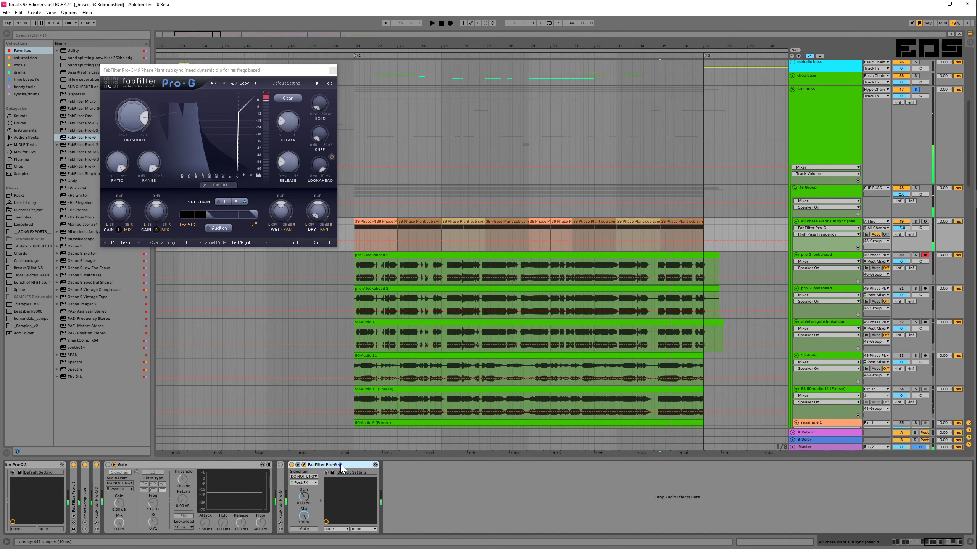
key(ctrl+d)
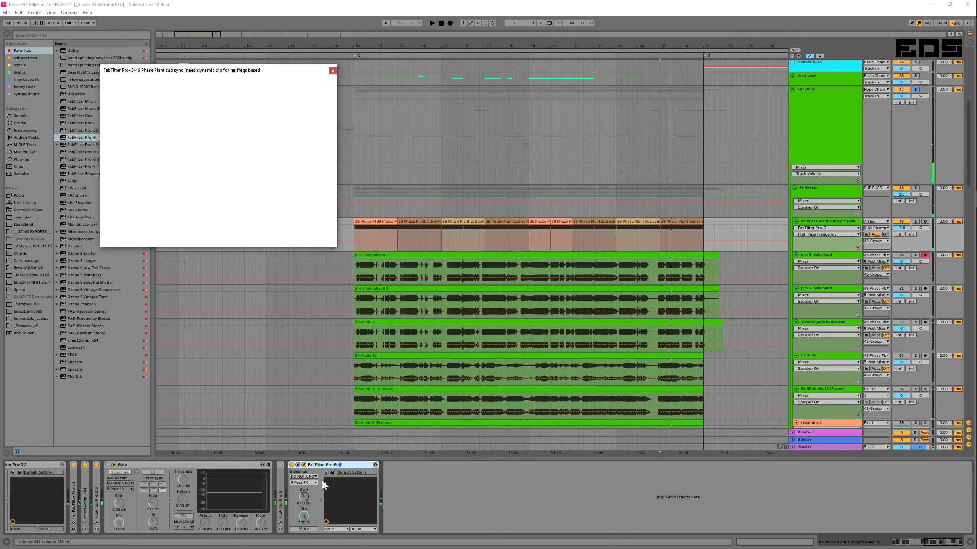
click(291, 466)
double_click(351, 465)
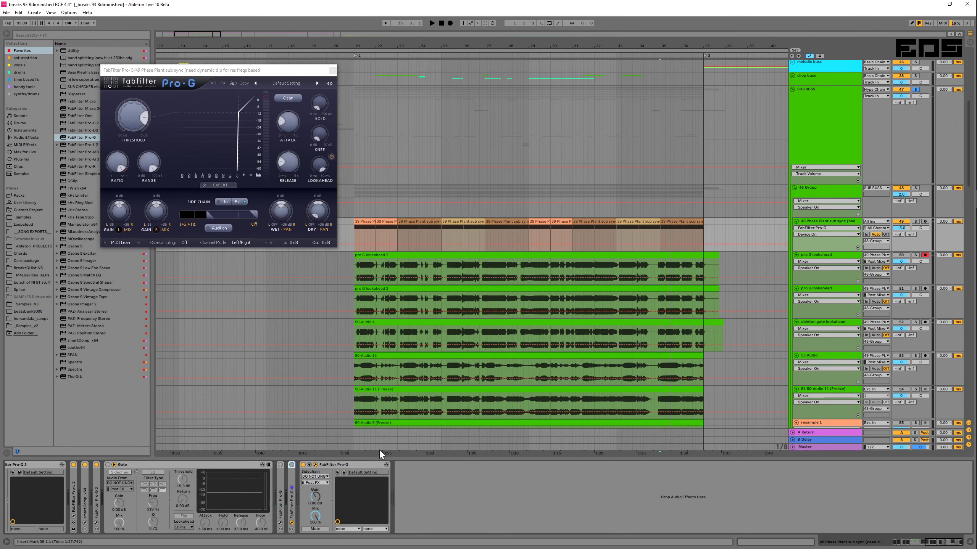
key(space)
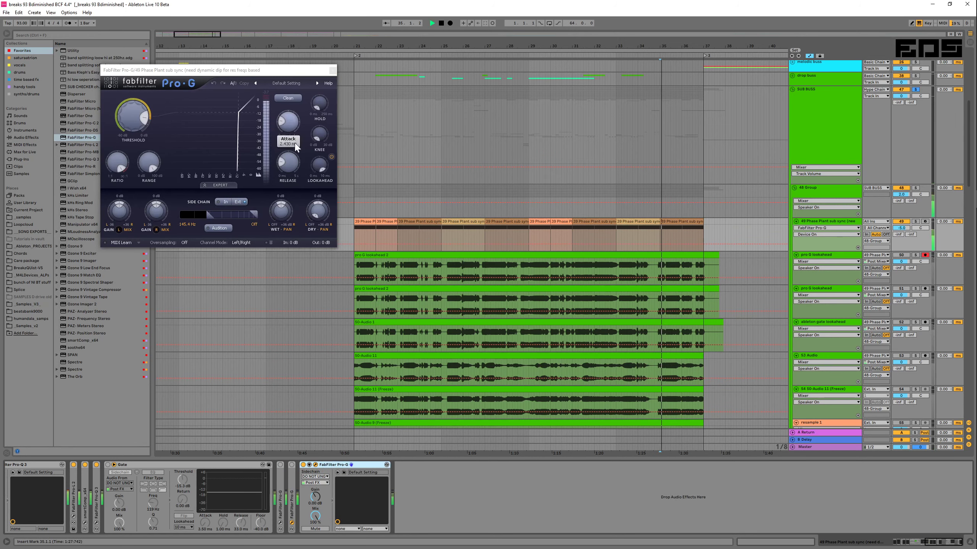
double_click(292, 473)
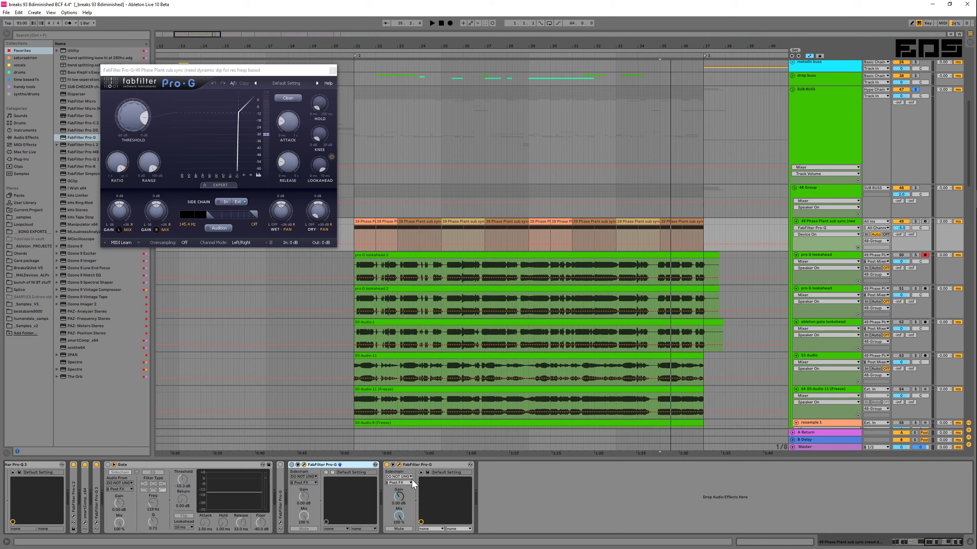
double_click(359, 466)
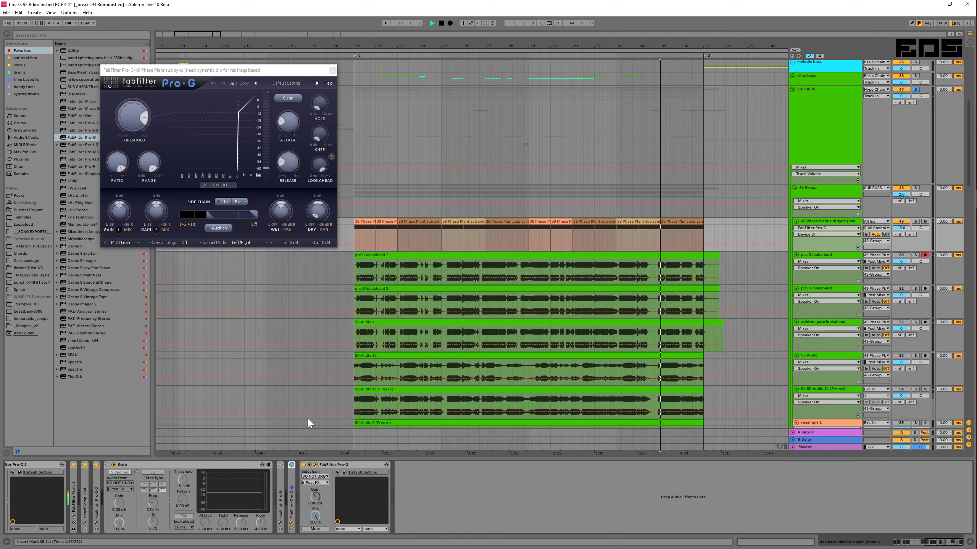
Step: Try different threshold levels on the duplicated Pro-G while the sub plays
click(131, 120)
key(space)
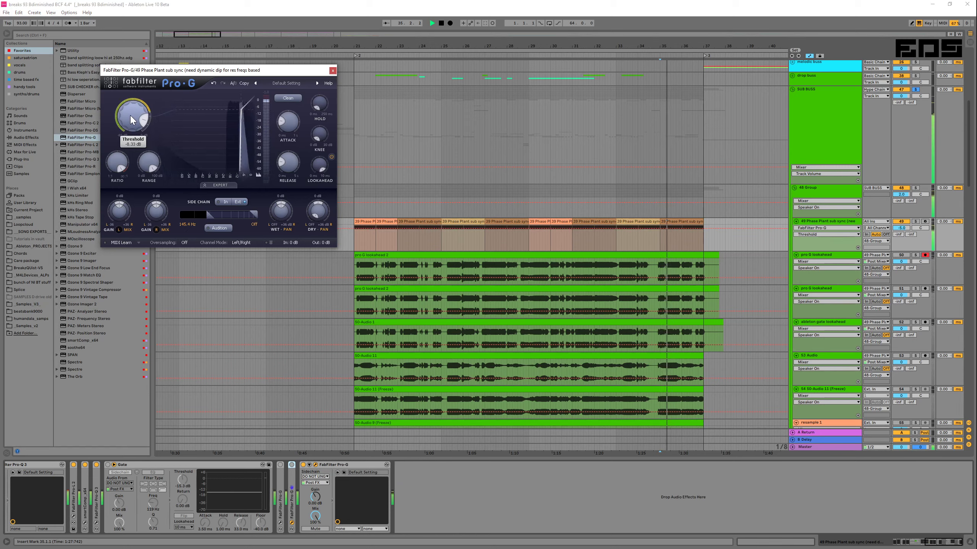
drag(131, 118, 122, 122)
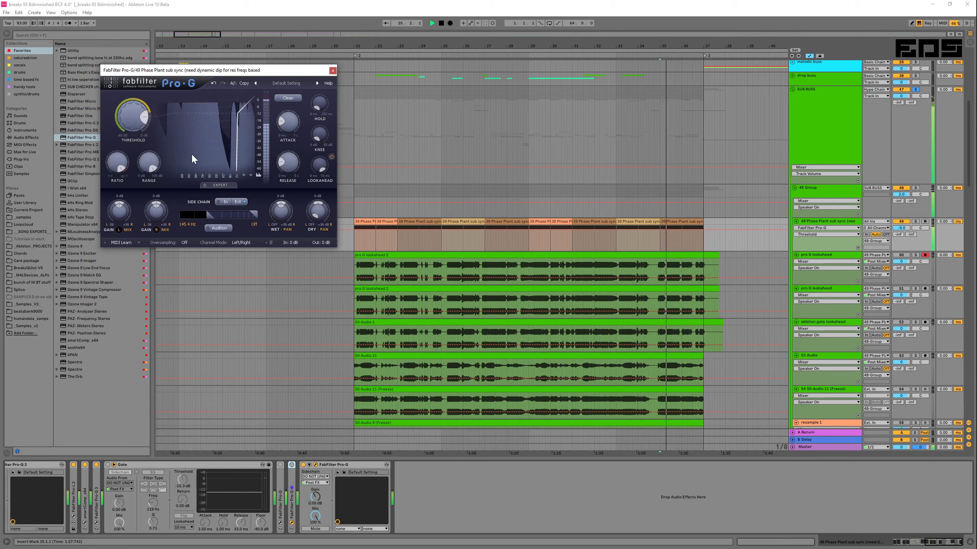
Step: Narrow the duplicated Pro-G's side-chain filter to 56.36 Hz at the low end and 1.744 kHz at the high end
key(space)
drag(210, 214, 237, 212)
key(space)
key(space)
key(space)
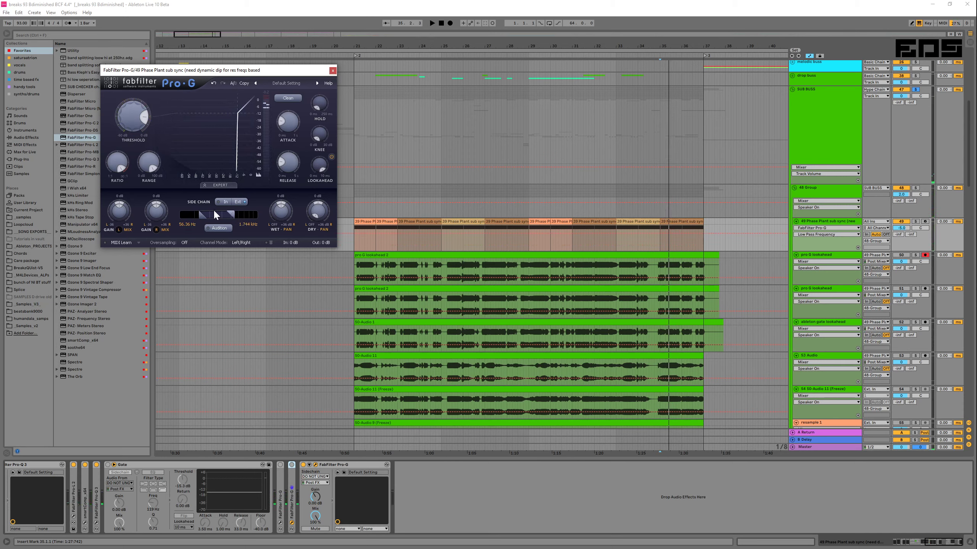
Step: Raise the side-chain low cut to 175.9 Hz during playback, settle it at 120.4 Hz, and play the sub again
key(space)
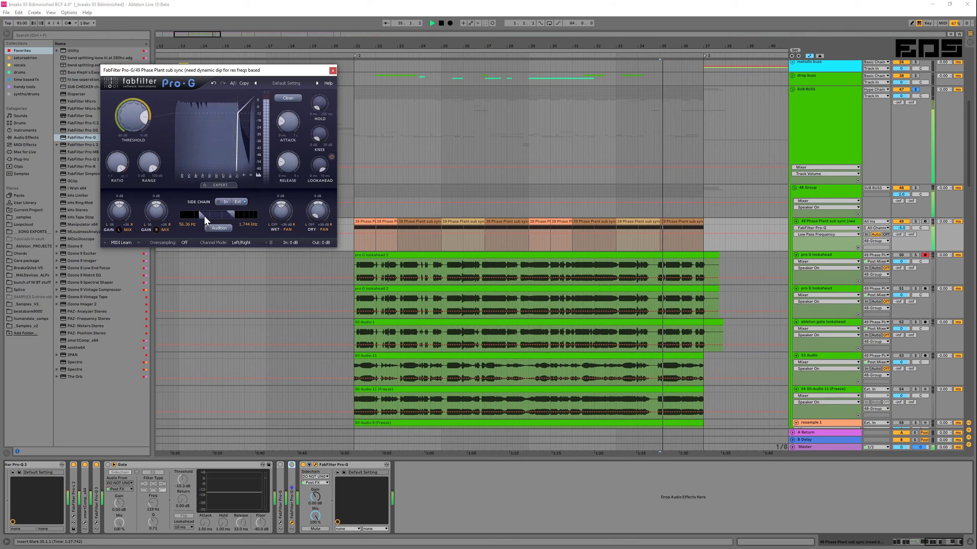
drag(204, 217, 214, 222)
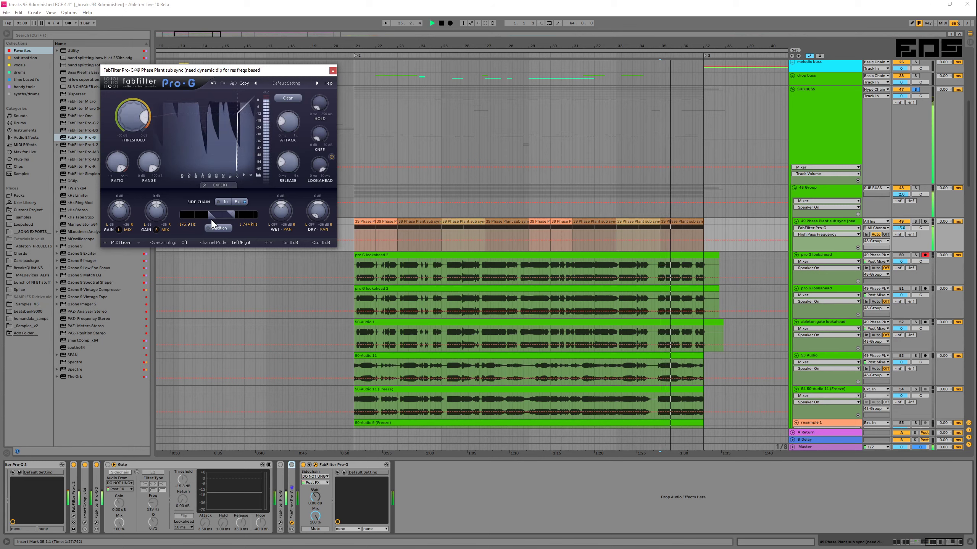
key(space)
drag(211, 220, 206, 217)
key(space)
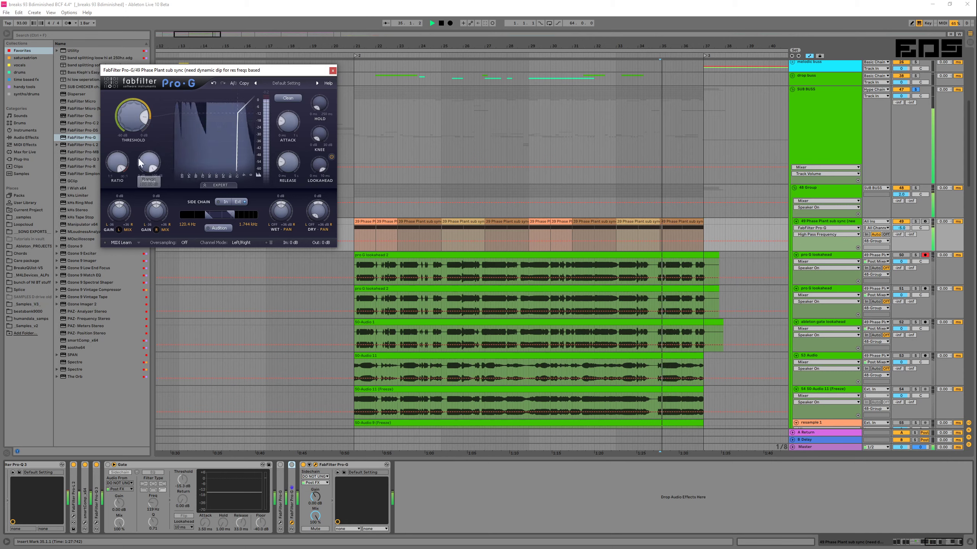
Step: Fine-tune the duplicated Pro-G's threshold to about -9.69 dB while auditioning the sub
click(127, 120)
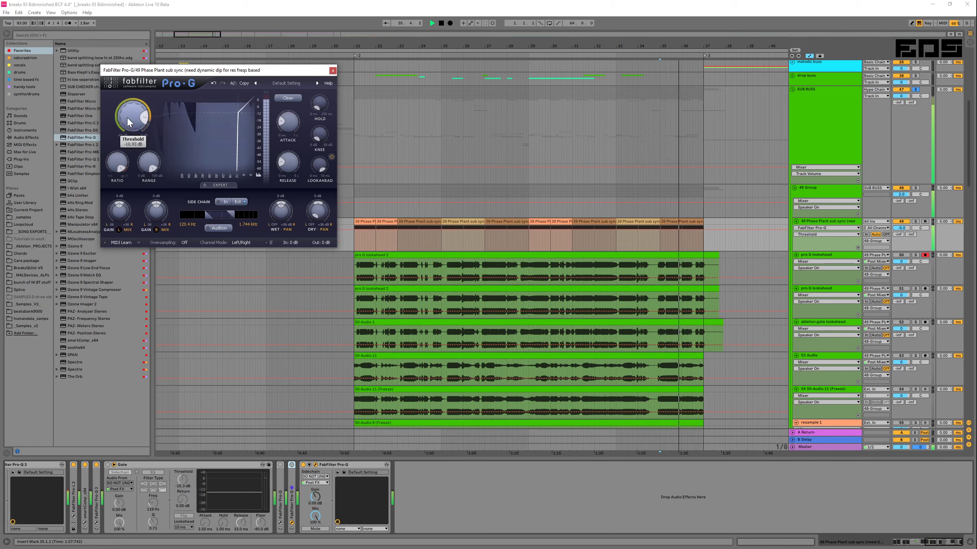
drag(129, 120, 127, 114)
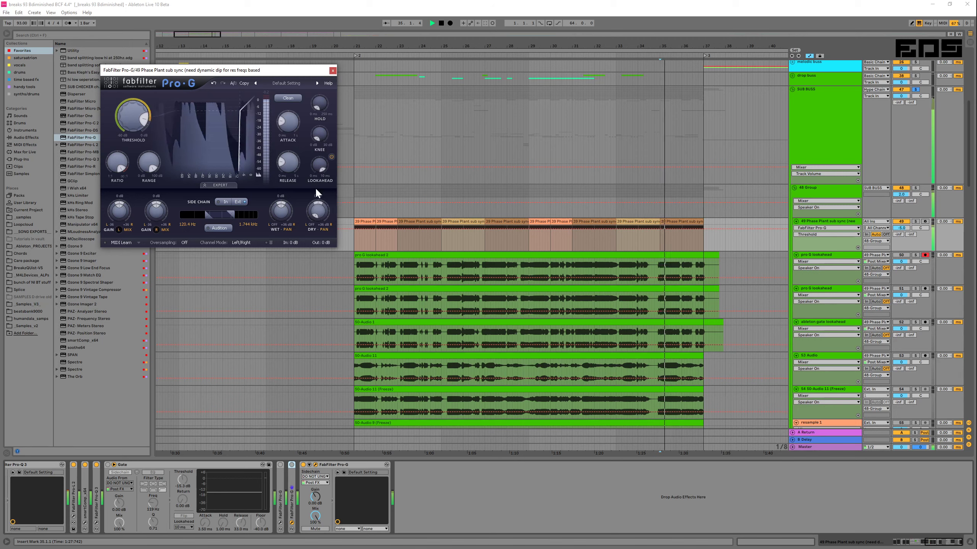
key(space)
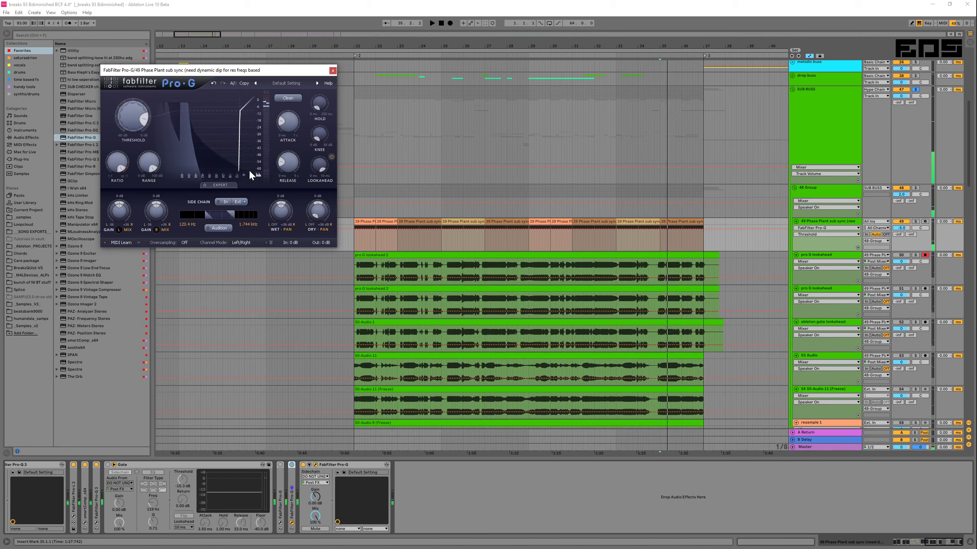
drag(128, 117, 128, 119)
key(space)
key(space)
key(space)
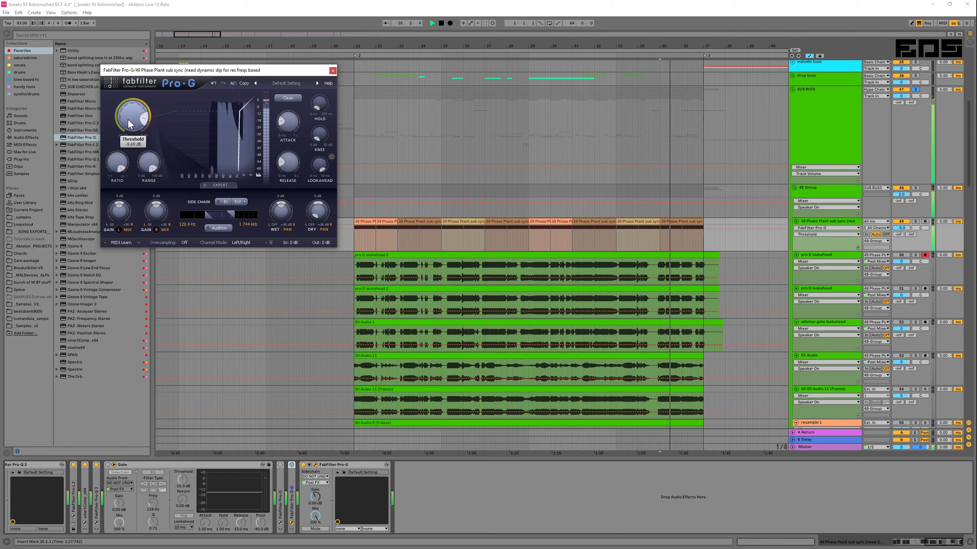
Step: Stop playback and delete the recording from the upper pro-G lookahead track
click(681, 256)
key(space)
key(Delete)
Step: Record a short test passage of the gated sub onto the emptied pro-G lookahead track from 35.1.1
click(657, 261)
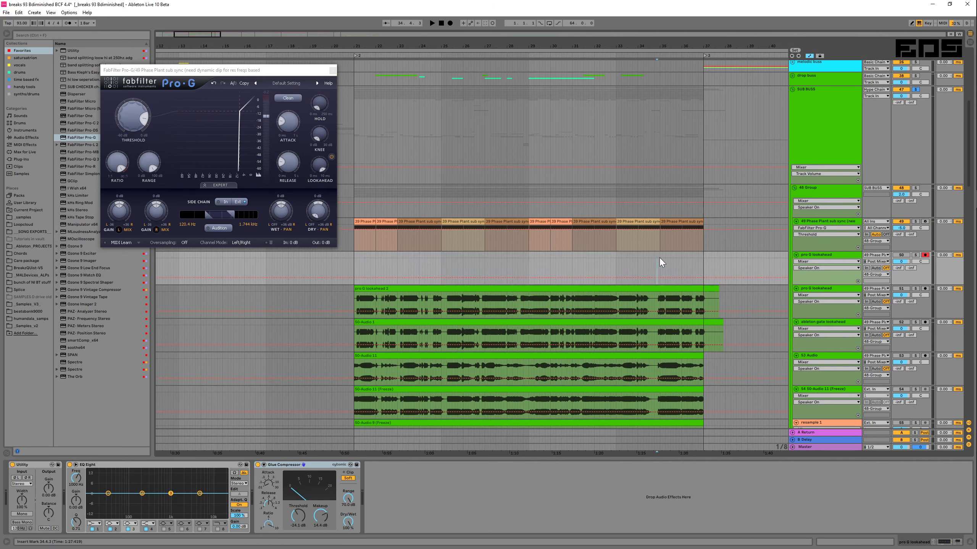
key(space)
click(449, 22)
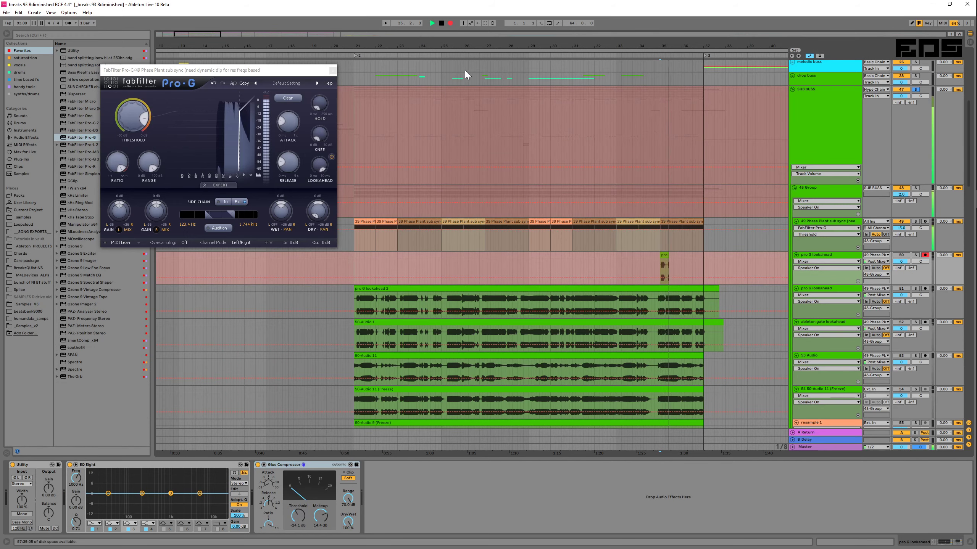
key(space)
Step: Inspect the short test recording's waveform up close, solo its pro-G lookahead track, and listen to it
drag(663, 43, 572, 84)
click(561, 256)
key(space)
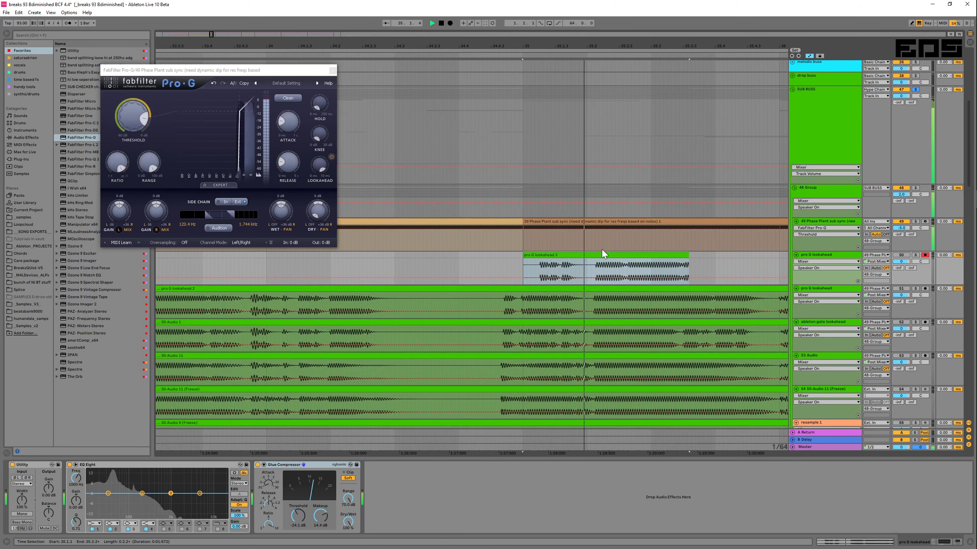
key(space)
click(915, 255)
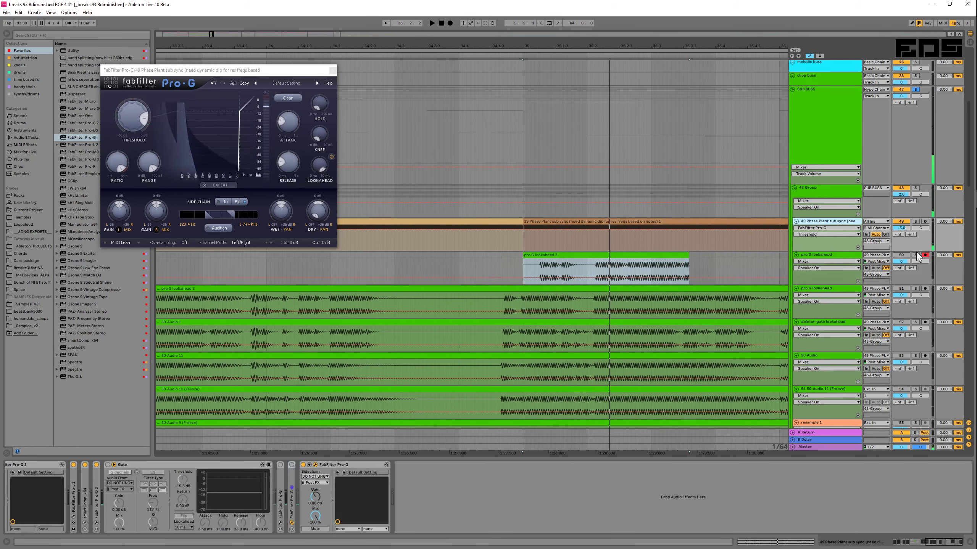
key(space)
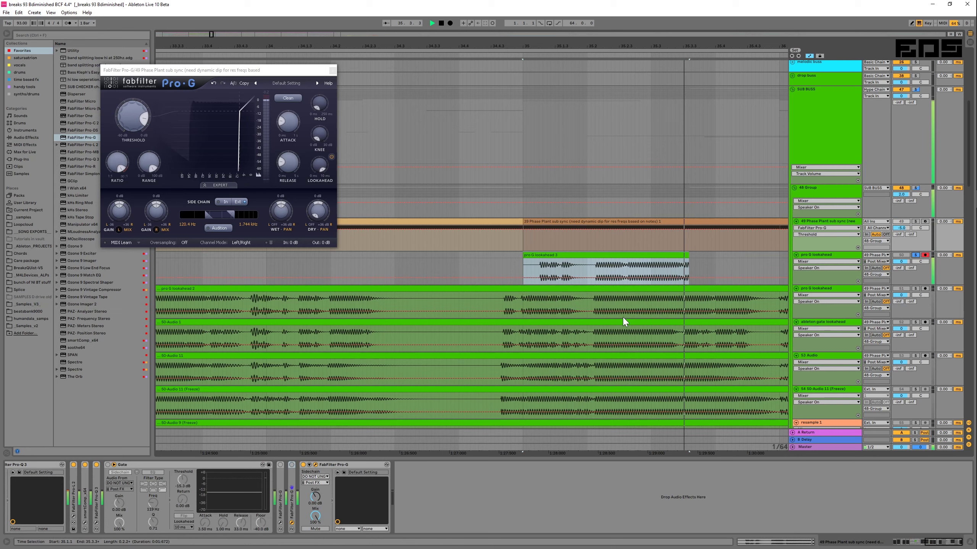
key(space)
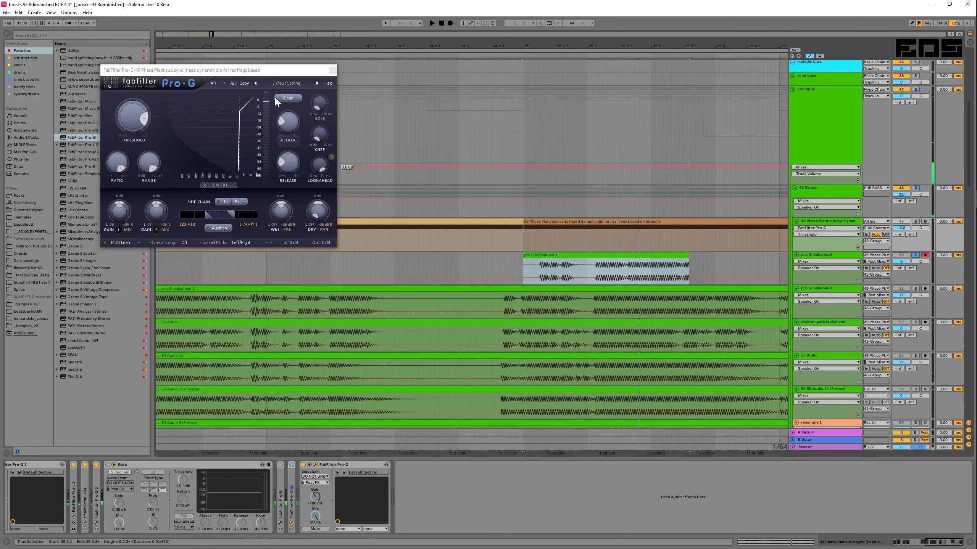
Step: Delete the short test recording from the upper pro-G lookahead track
mouse_move(283, 124)
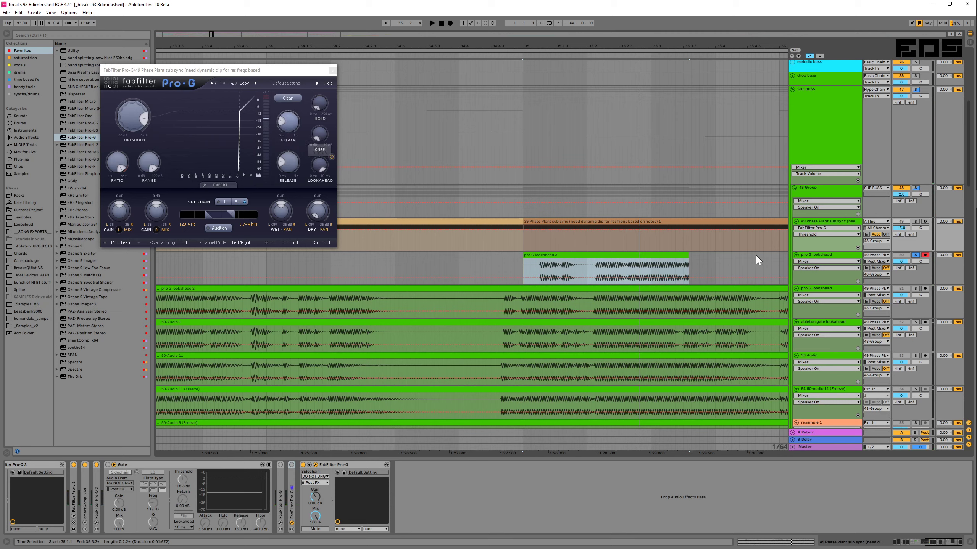
click(815, 283)
click(832, 256)
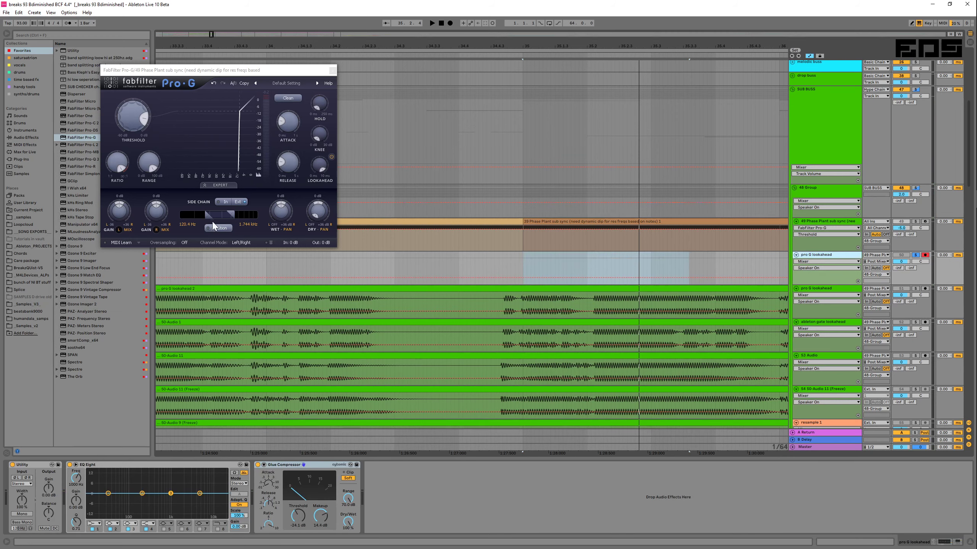
Step: Turn off the duplicated Pro-G's side-chain low cut and close its window
drag(209, 216, 87, 218)
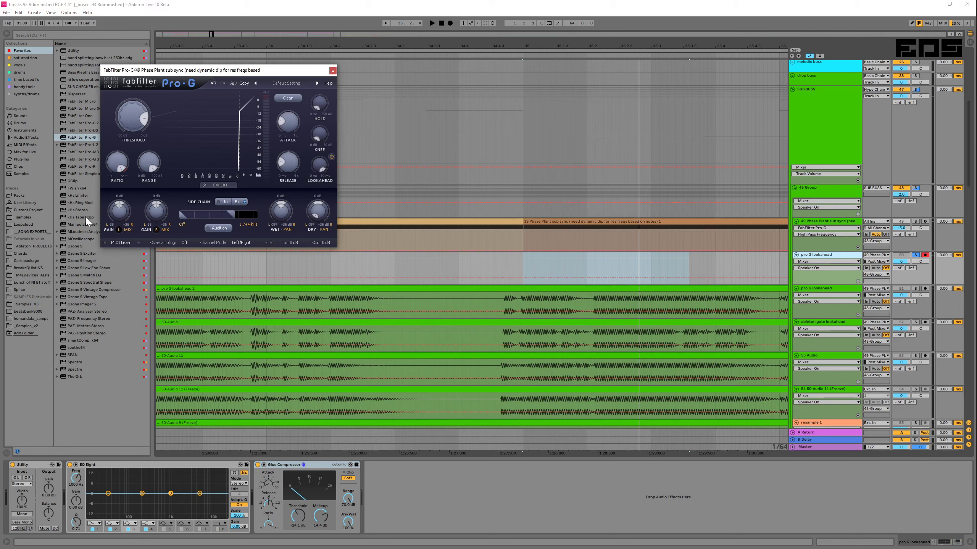
click(333, 71)
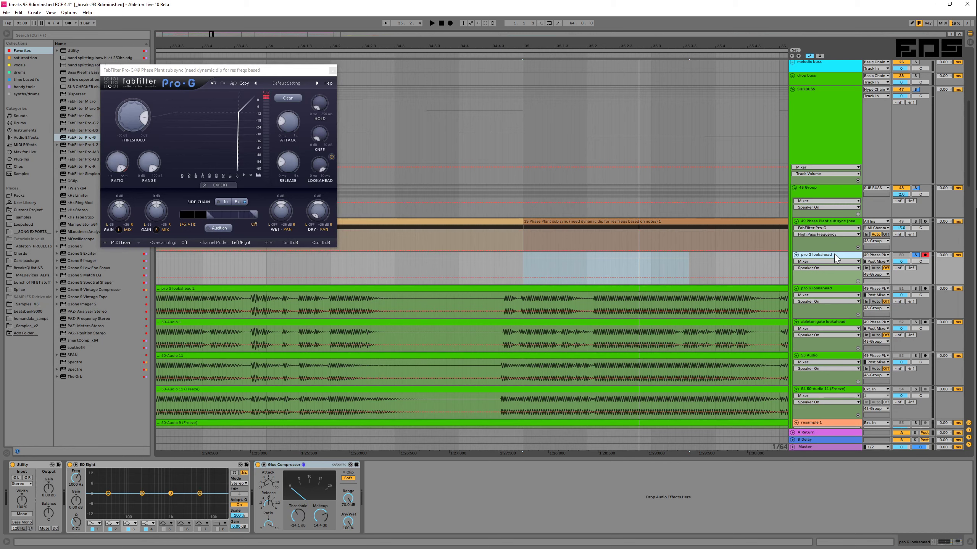
Step: Select the Phase Plant sub track and move the remaining Pro-G window clear of the sub clips
click(837, 220)
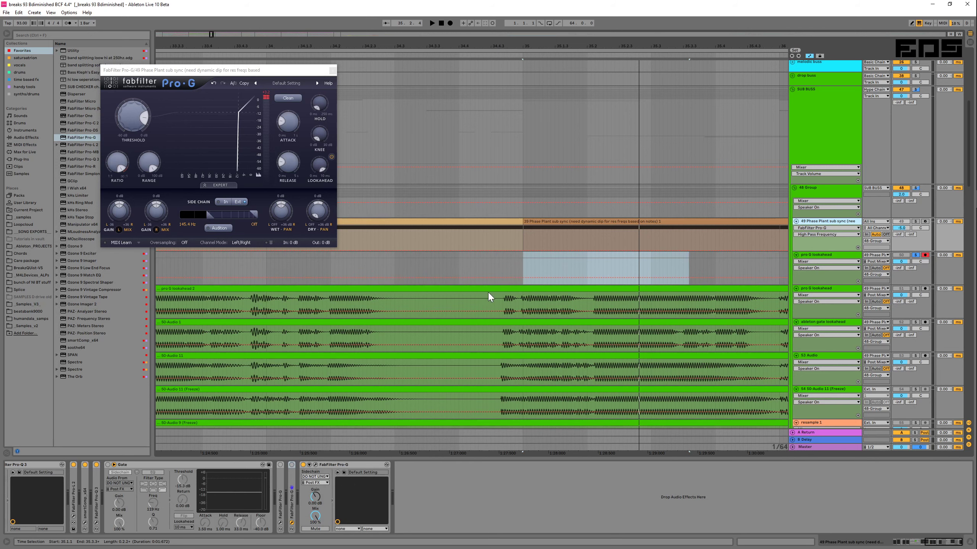
drag(427, 46, 699, 120)
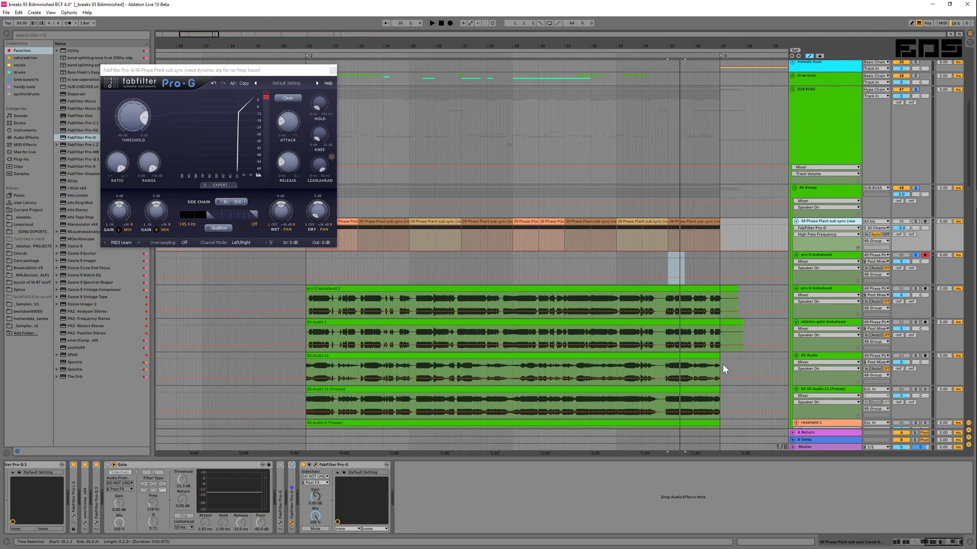
click(274, 72)
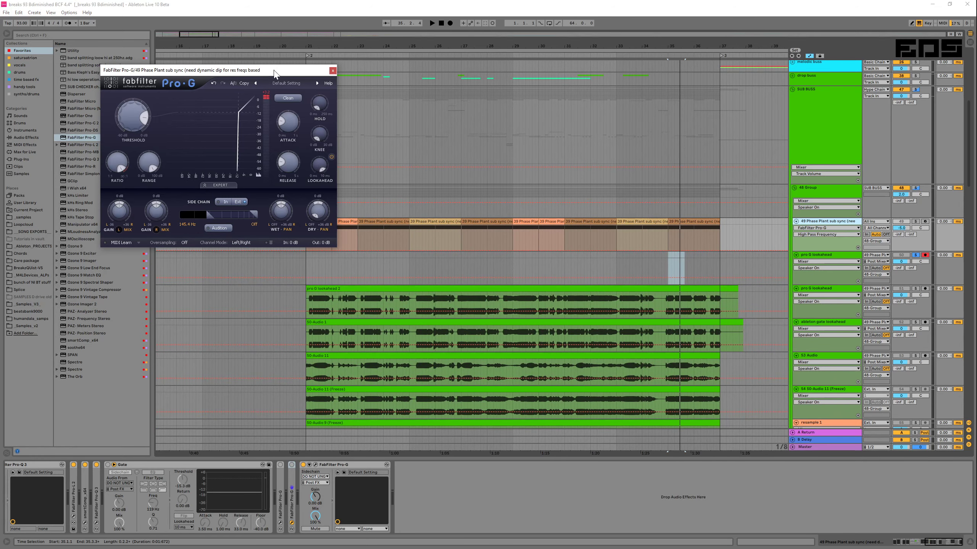
drag(274, 72, 248, 75)
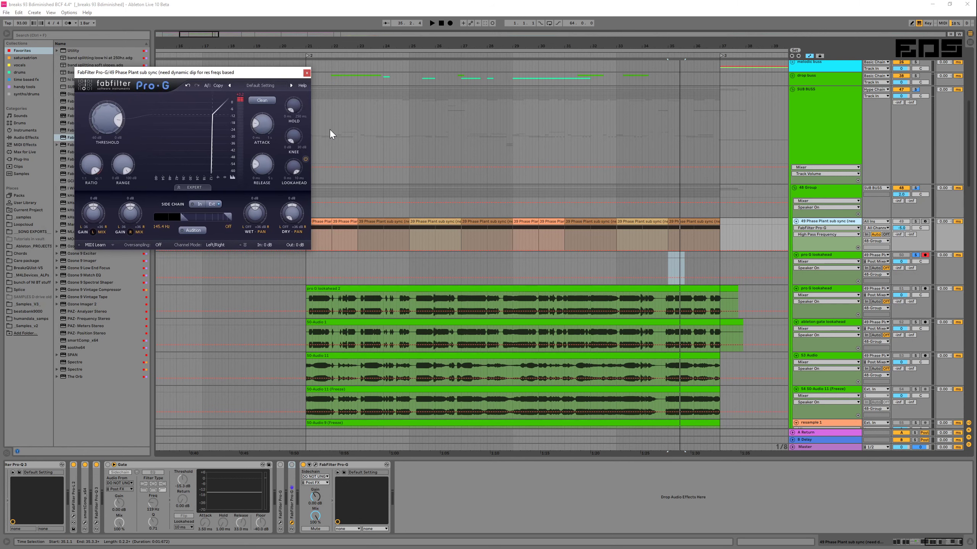